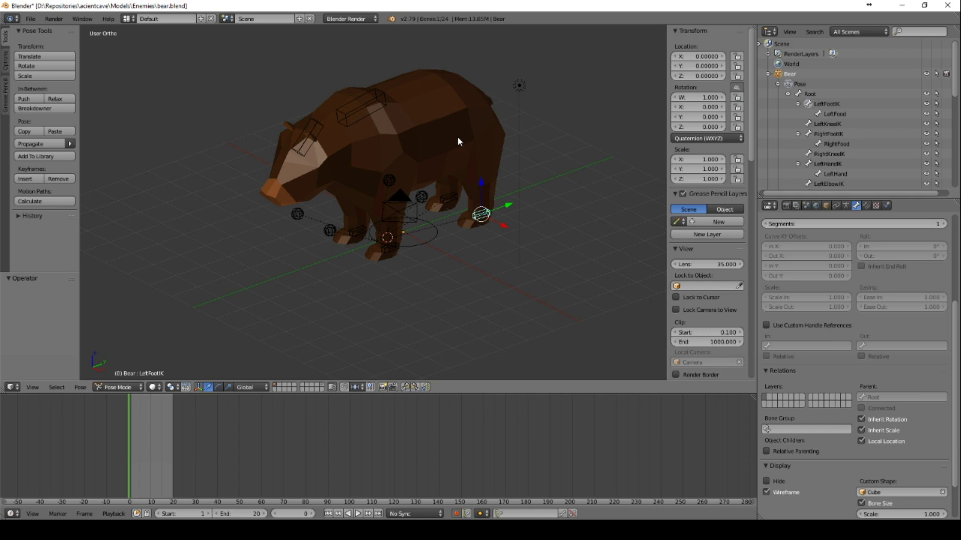
- Set the animation range to frames 0–25 and split the Timeline into two stacked timelines
left_click(12, 514)
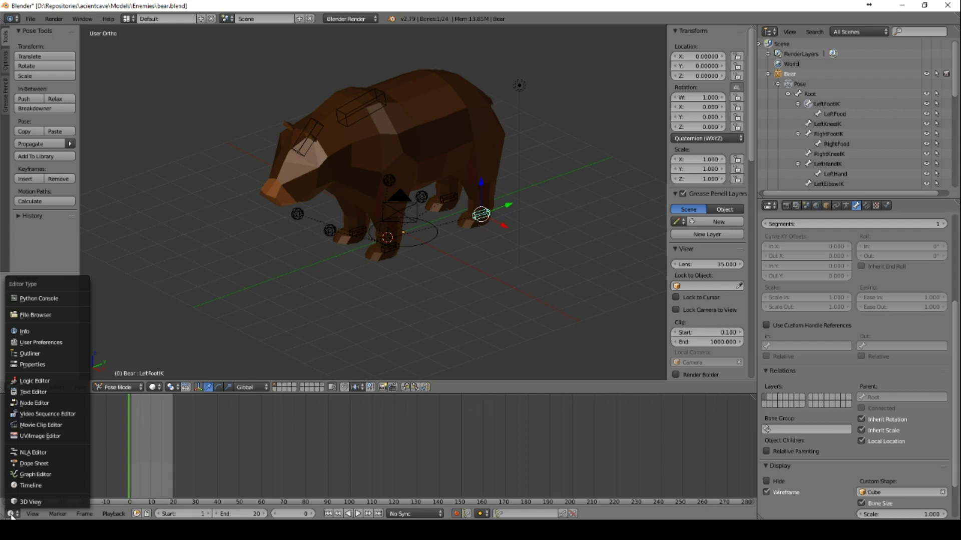
left_click(30, 485)
left_click(239, 514)
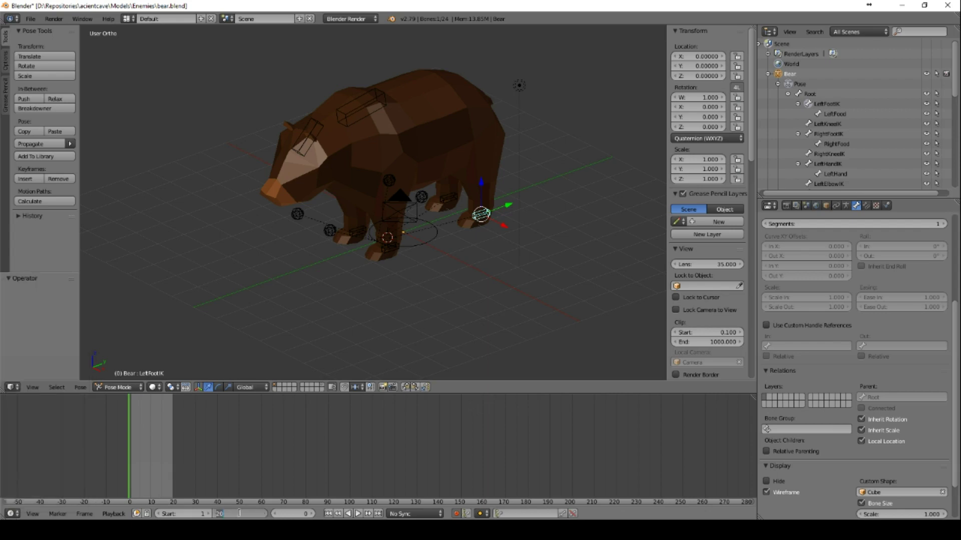
type("25")
key("Return")
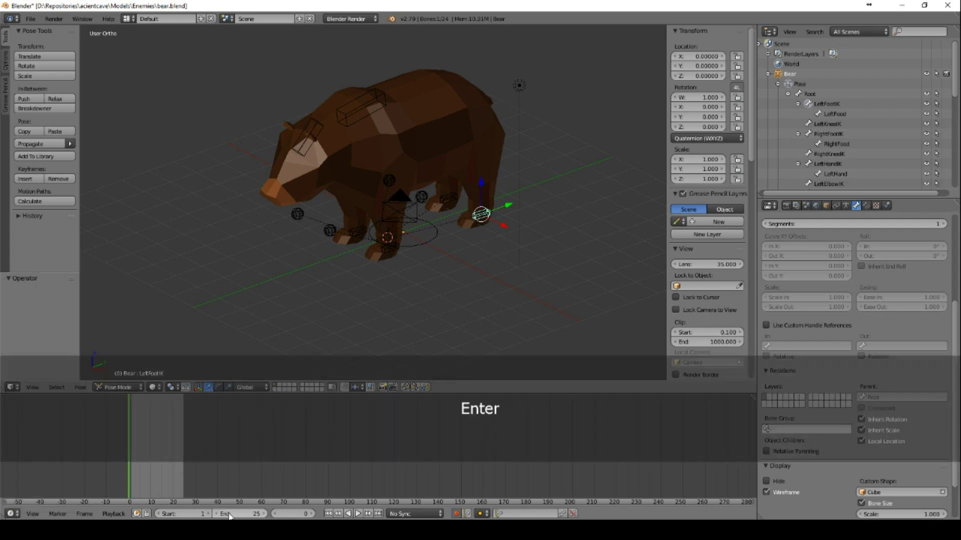
scroll(192, 516, "down", 1, "ctrl")
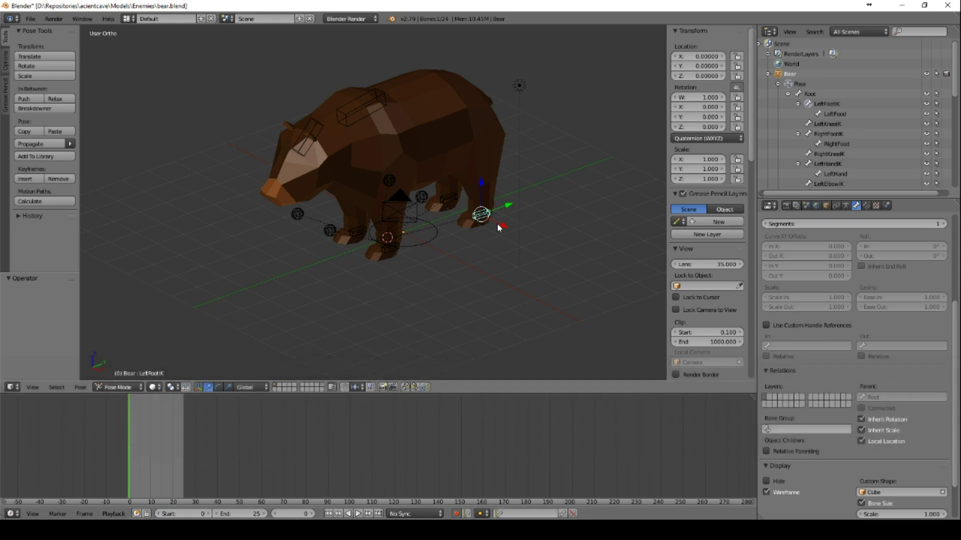
left_click_drag(3, 518, 5, 445)
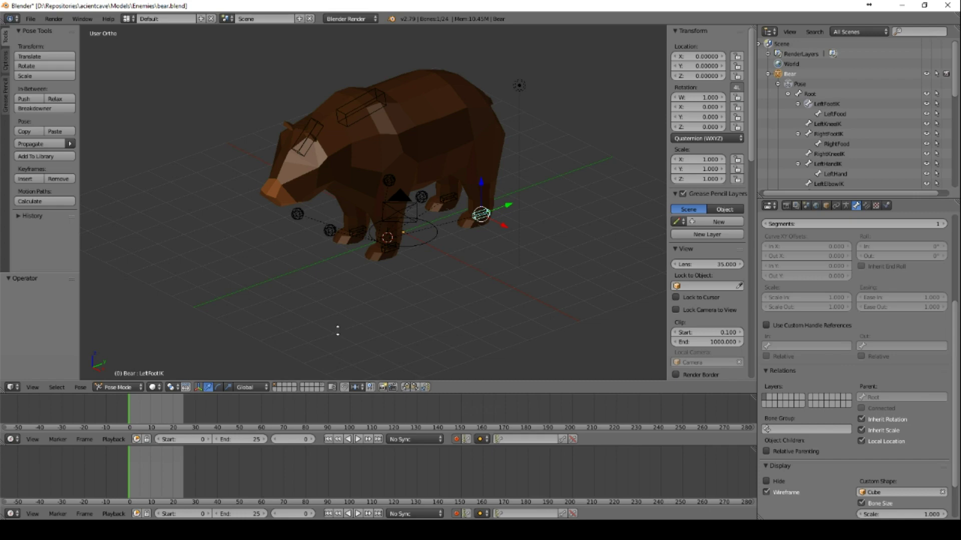
- Raise the 3D View/Timeline border, then rejoin and re-split the timelines into two roomier areas
left_click_drag(347, 394, 353, 333)
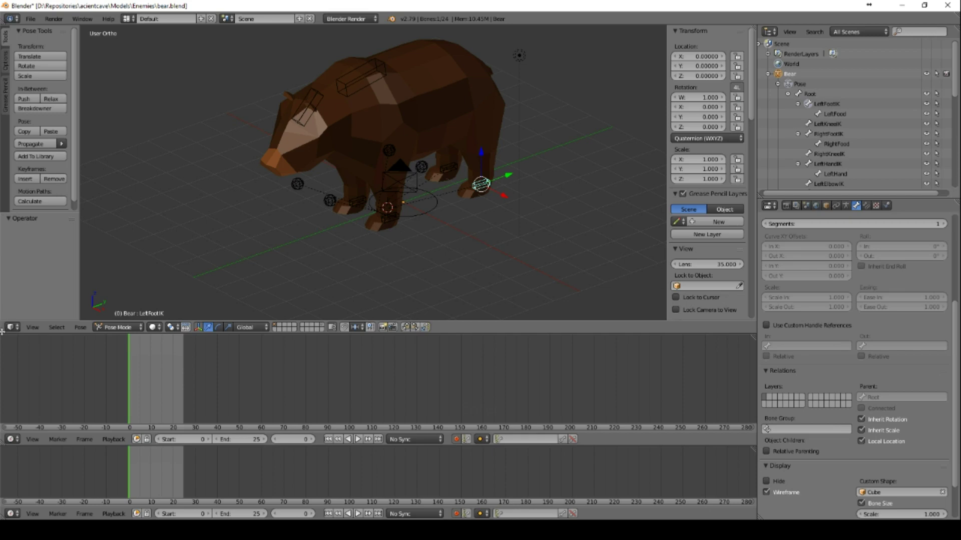
left_click_drag(2, 331, 4, 454)
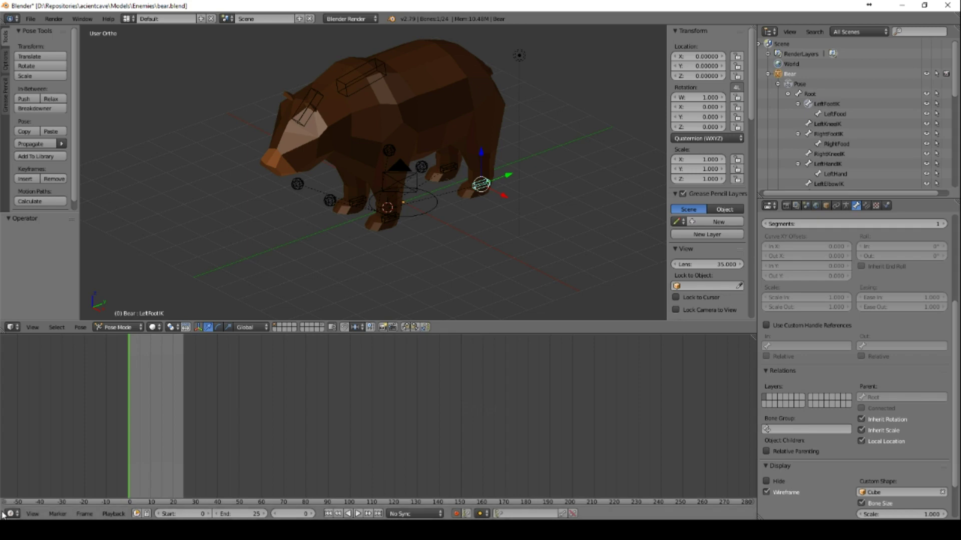
left_click_drag(2, 515, 3, 450)
left_click_drag(2, 518, 2, 411)
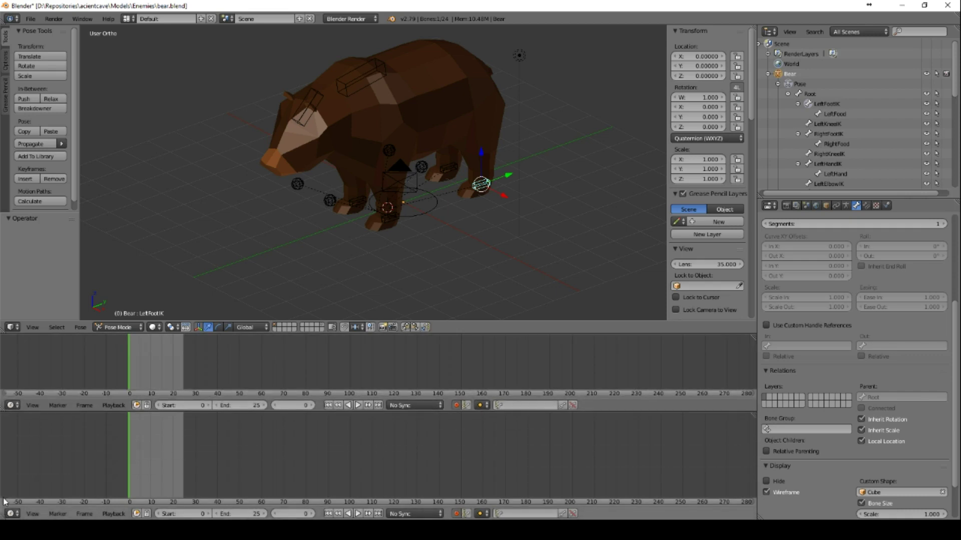
- Make the upper timeline a Dope Sheet in Action Editor mode, enlarge it, and start playback
left_click(10, 405)
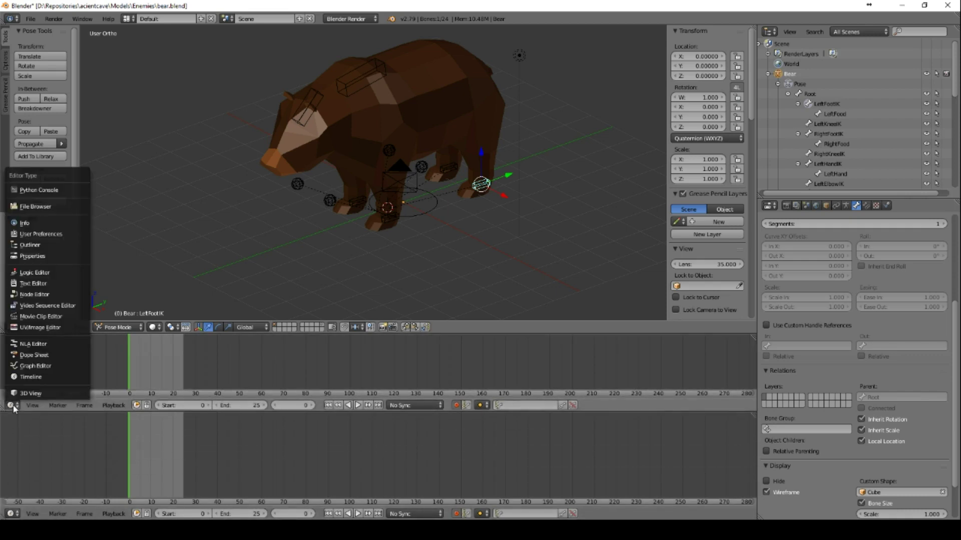
left_click(34, 355)
left_click(152, 406)
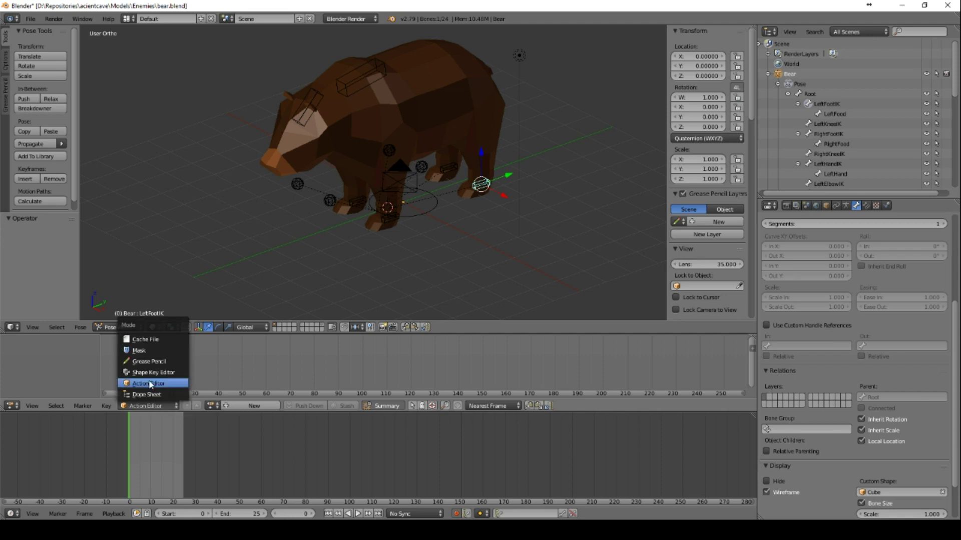
left_click(148, 384)
left_click_drag(142, 400, 143, 423)
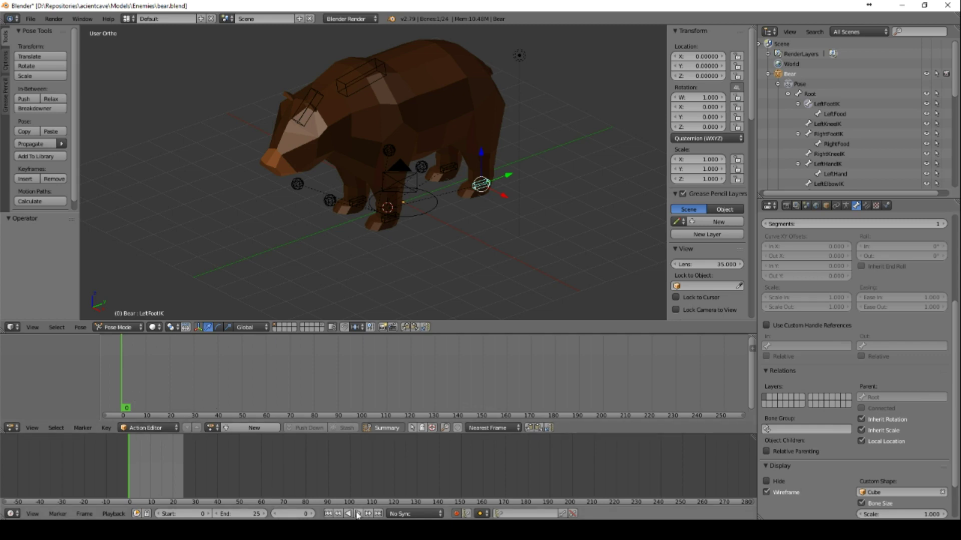
left_click(358, 514)
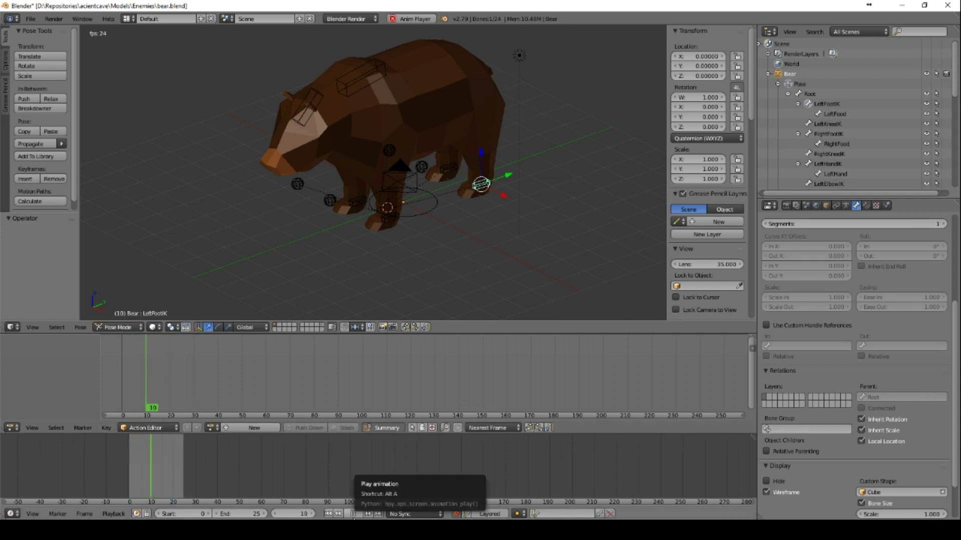
- Stop playback, rewind to frame 0, and centre the bear in Right Ortho view (Numpad 3)
left_click(353, 514)
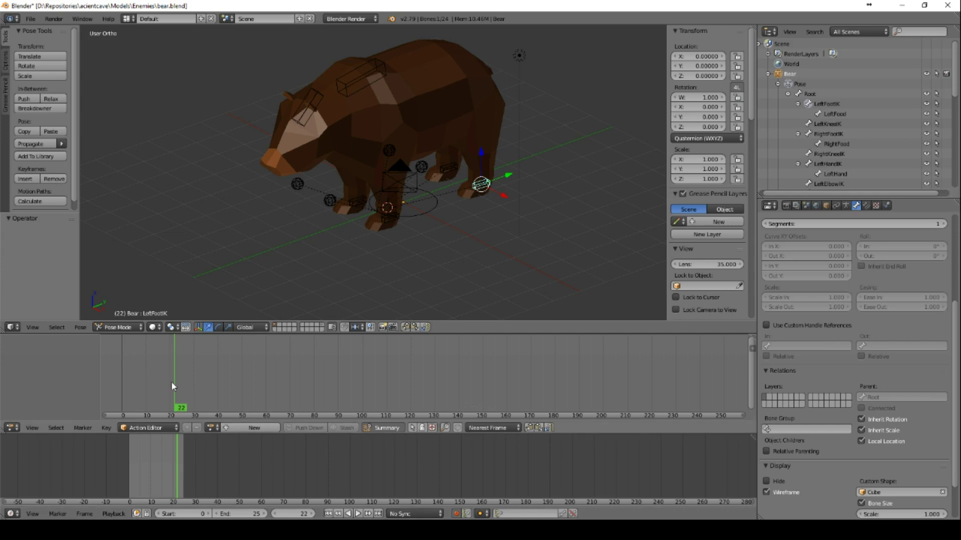
left_click_drag(172, 382, 119, 383)
middle_click_drag(431, 257, 436, 229)
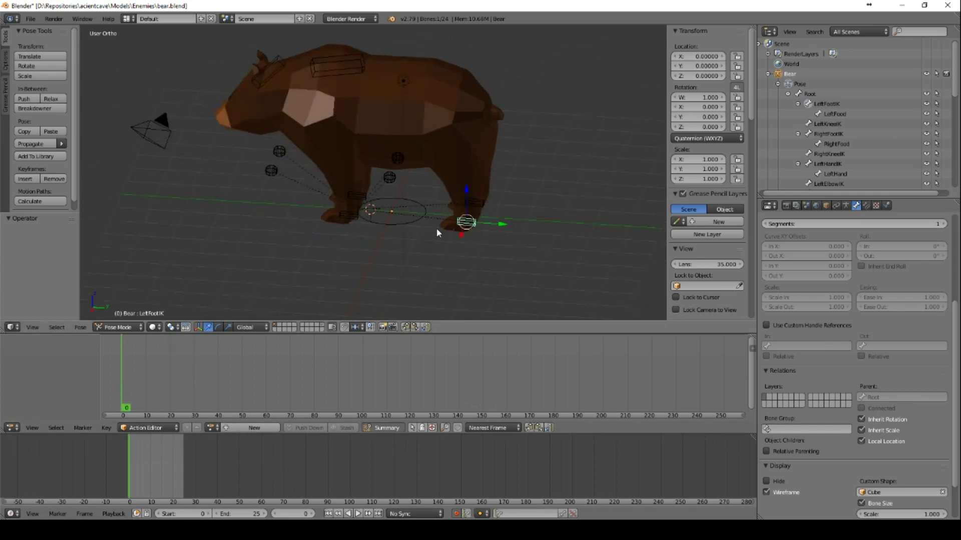
key("KP_3")
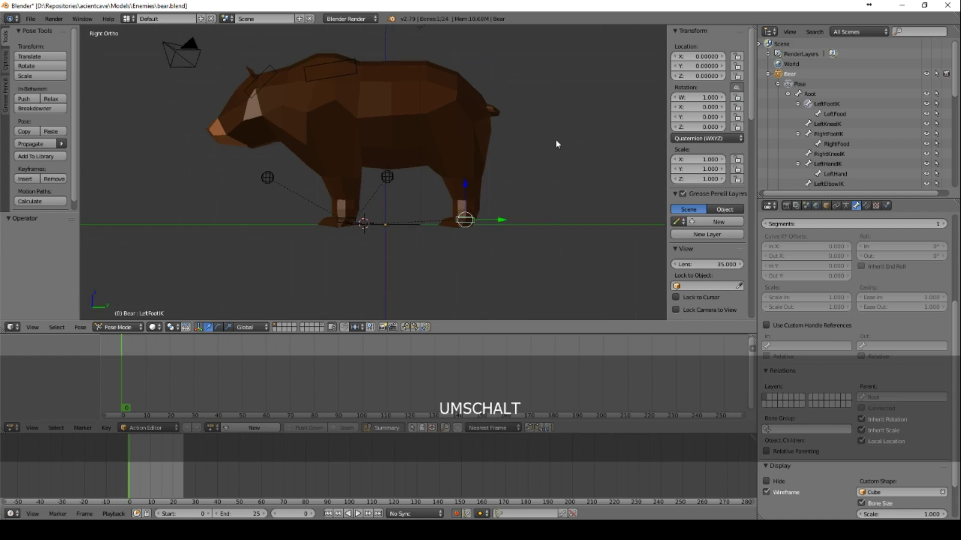
middle_click_drag(556, 143, 535, 178, "shift")
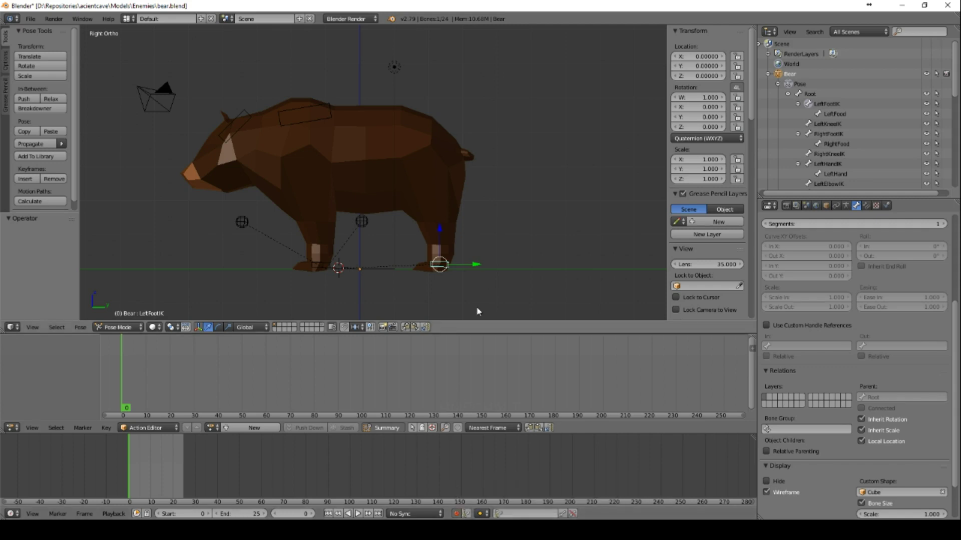
- Rotate the LeftHandIK bone 40.6° and move it into a stride position
key("a")
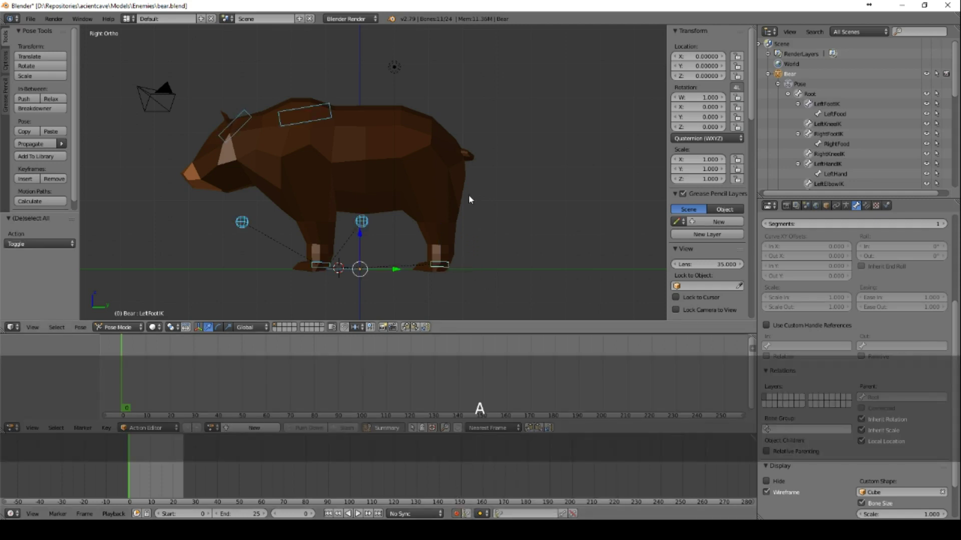
right_click(439, 265)
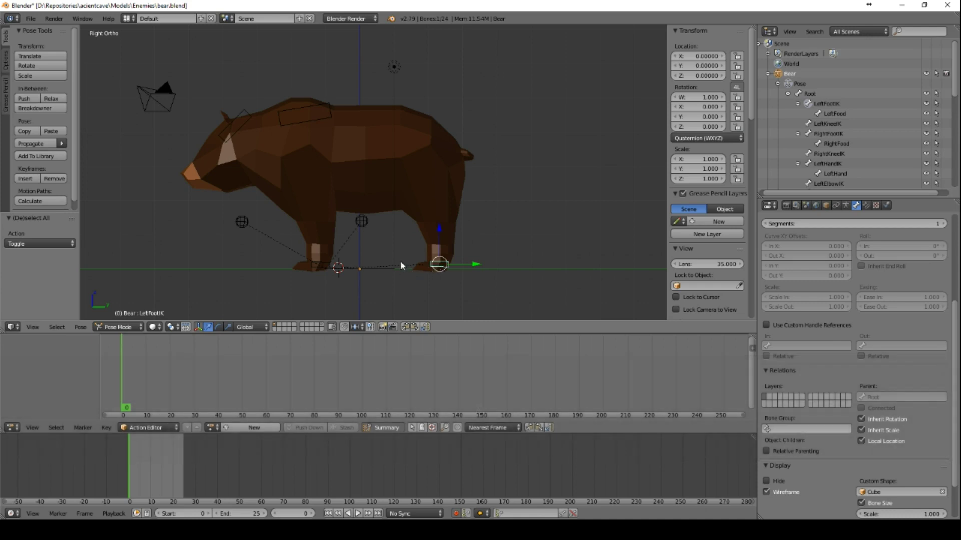
middle_click_drag(391, 240, 377, 276)
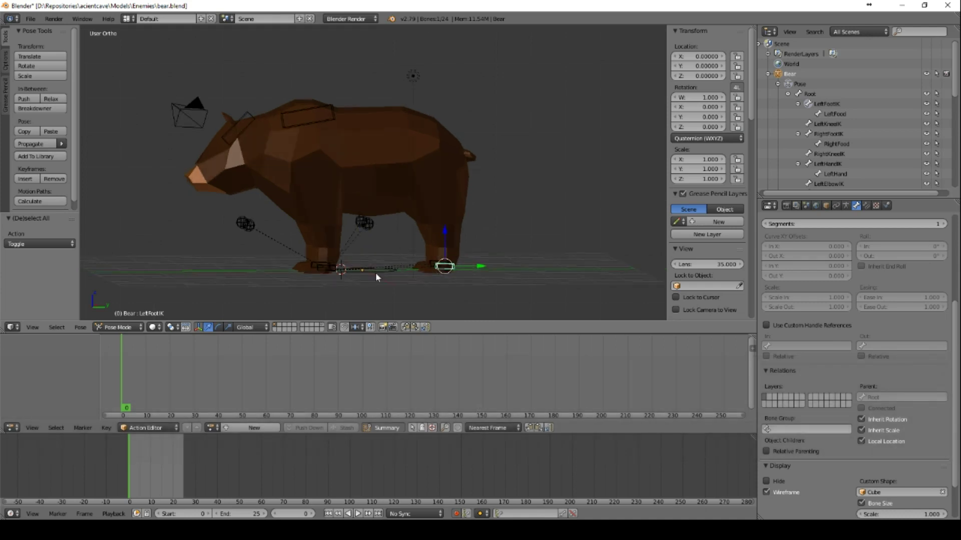
right_click(326, 268)
key("KP_3")
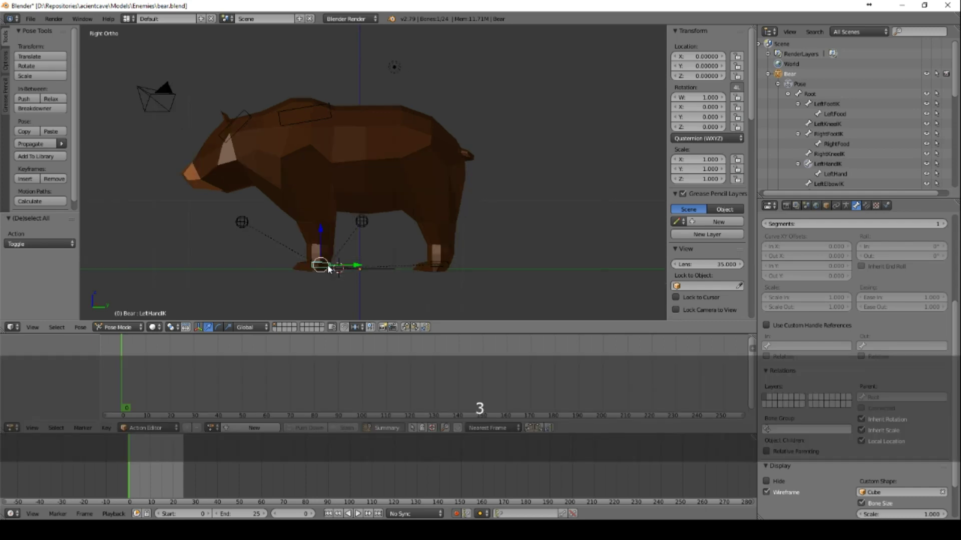
key("r")
left_click(372, 255)
key("g")
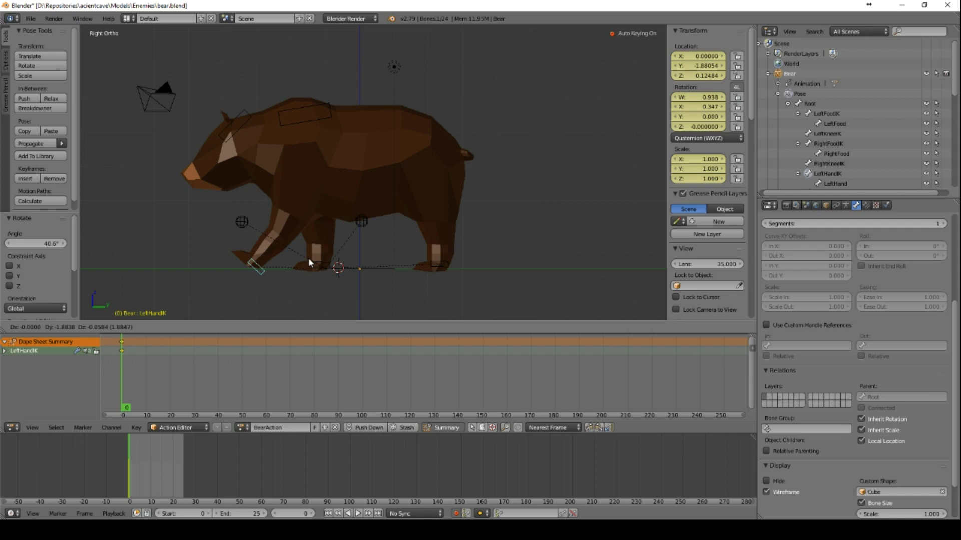
left_click(309, 264)
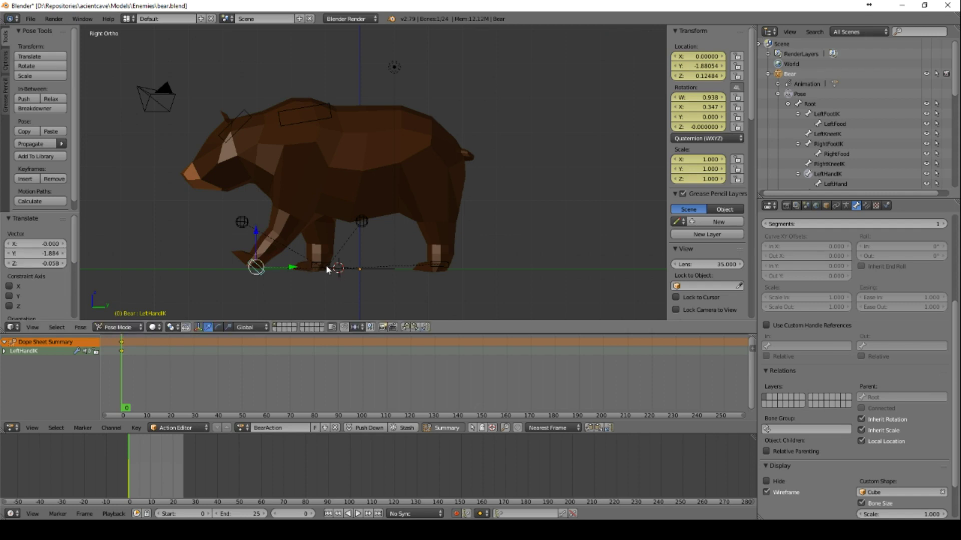
- Rotate the RightHandIK bone back (-26°, then -24.4°) and raise it into place
right_click(326, 266)
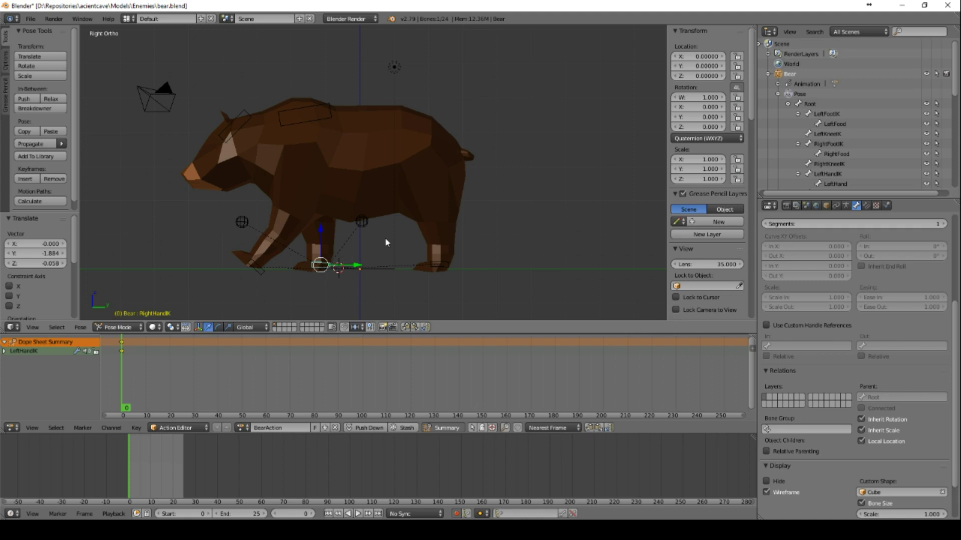
key("r")
left_click(383, 194)
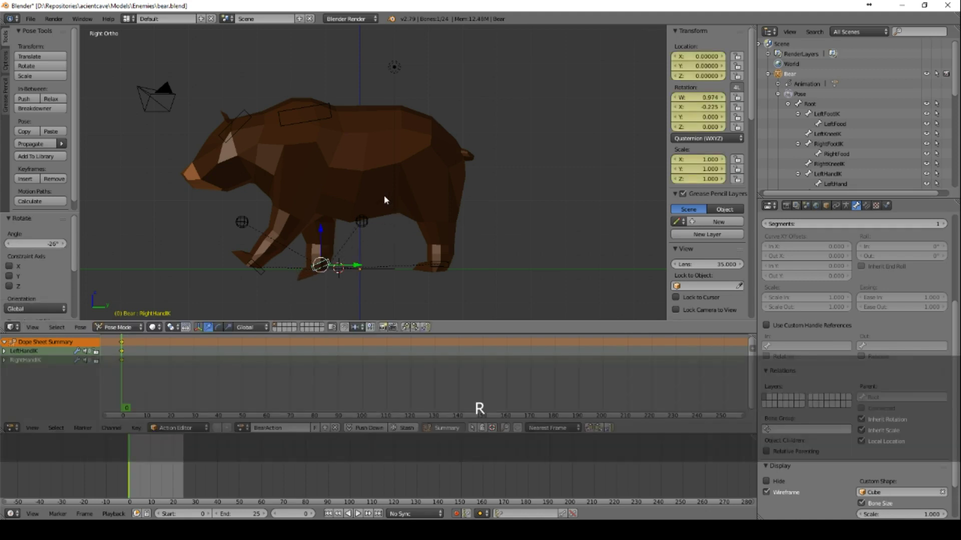
key("g")
left_click(413, 188)
key("r")
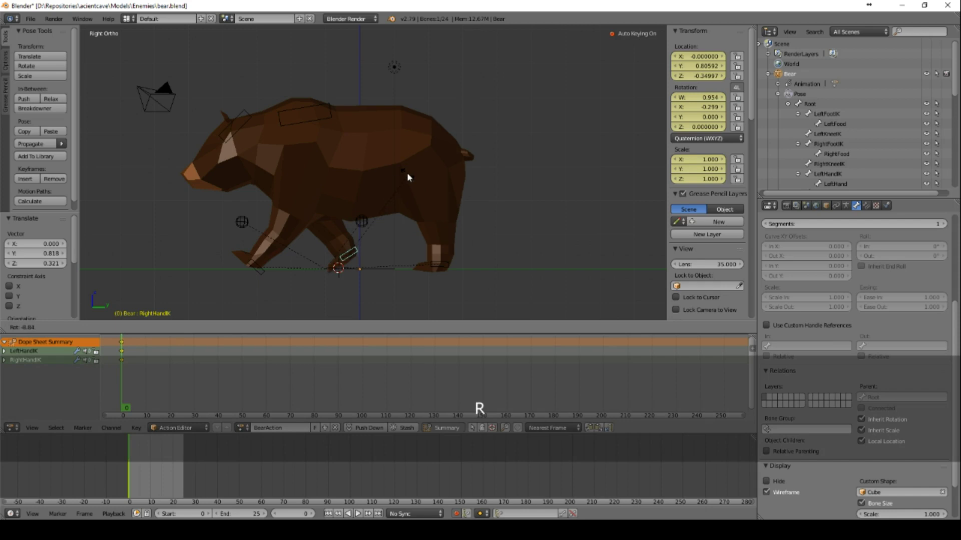
left_click(385, 166)
key("g")
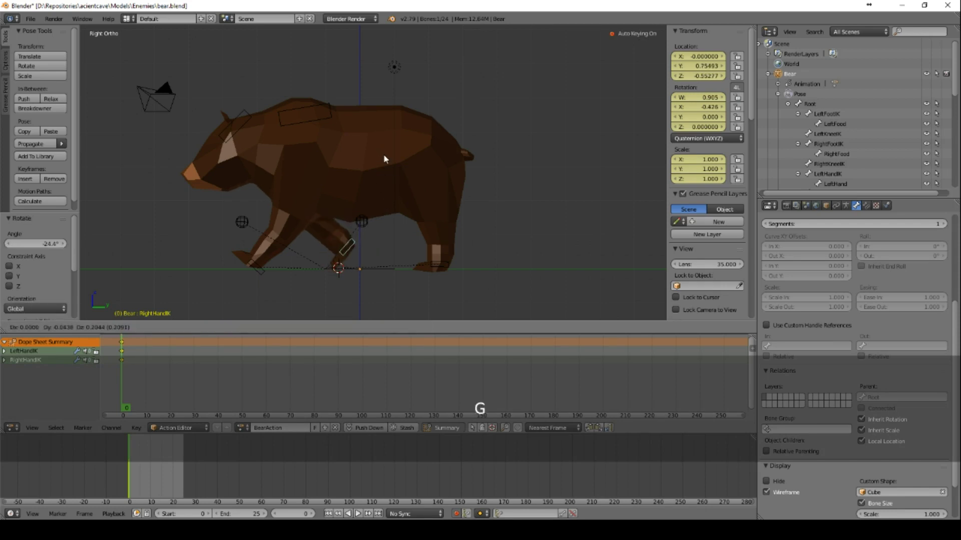
left_click(385, 156)
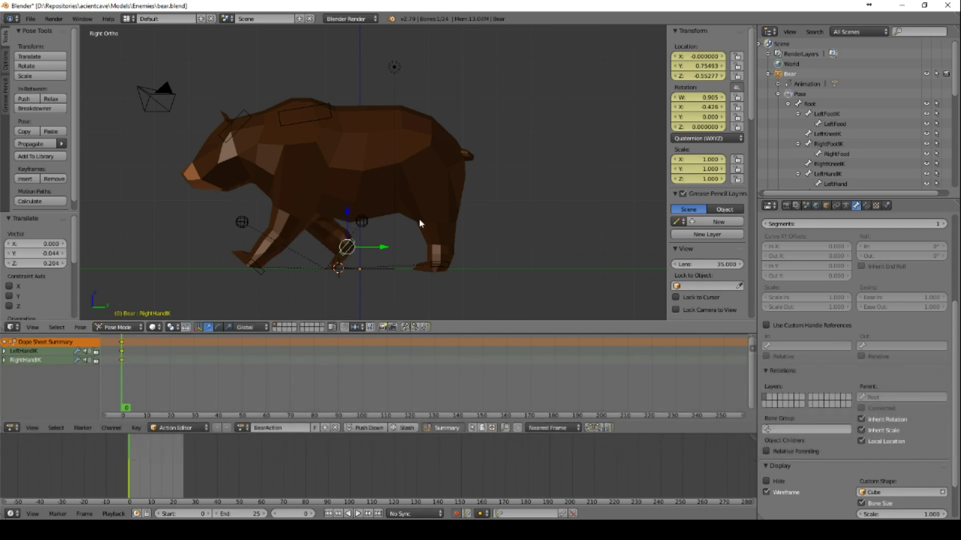
key("r")
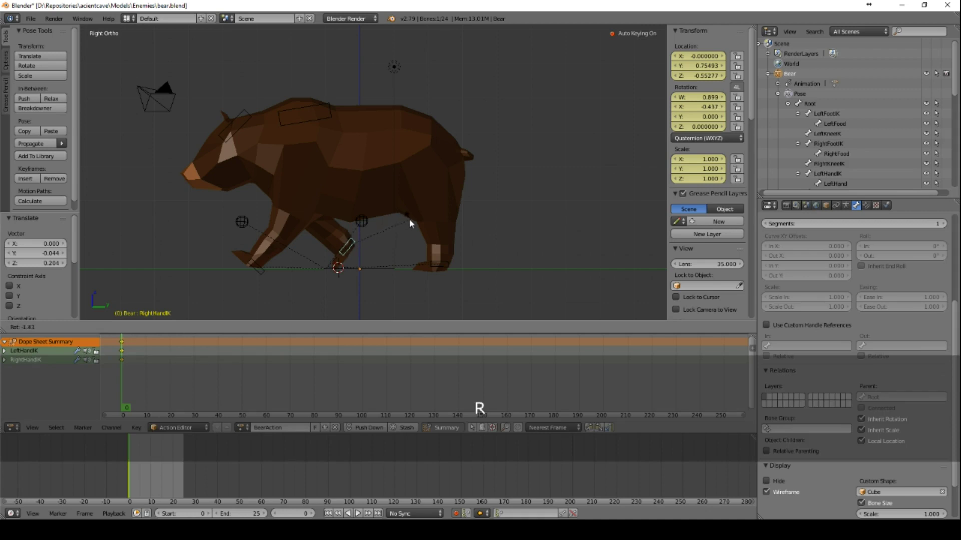
key("g")
left_click(395, 218)
- Nudge the left front paw forward, then rotate the right front paw 17.6° and reposition it
right_click(255, 265)
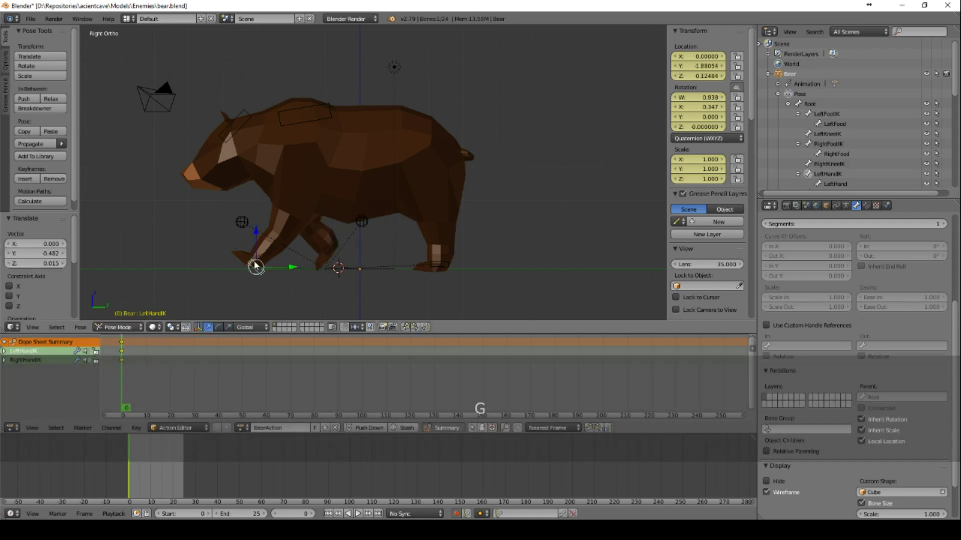
right_click_drag(255, 265, 263, 260)
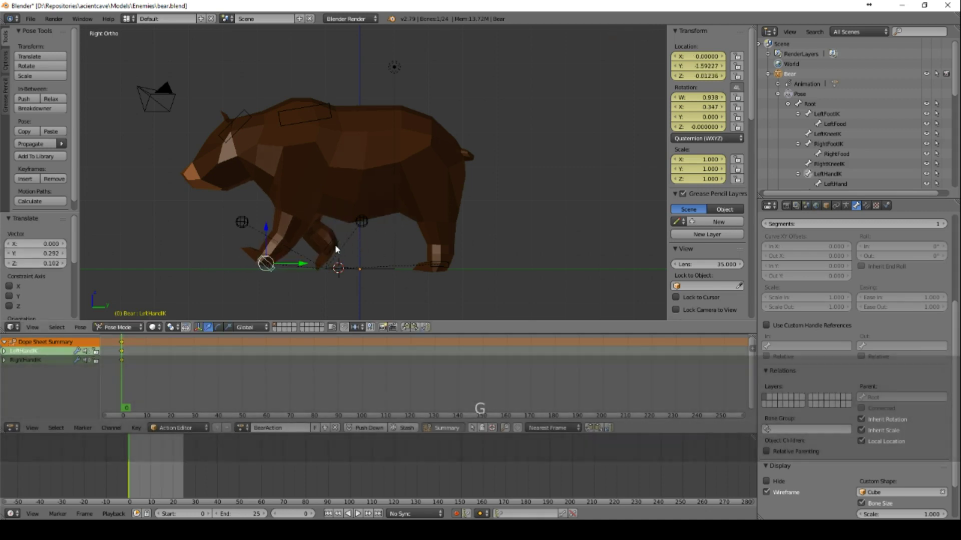
right_click(335, 244)
key("r")
left_click(369, 257)
key("g")
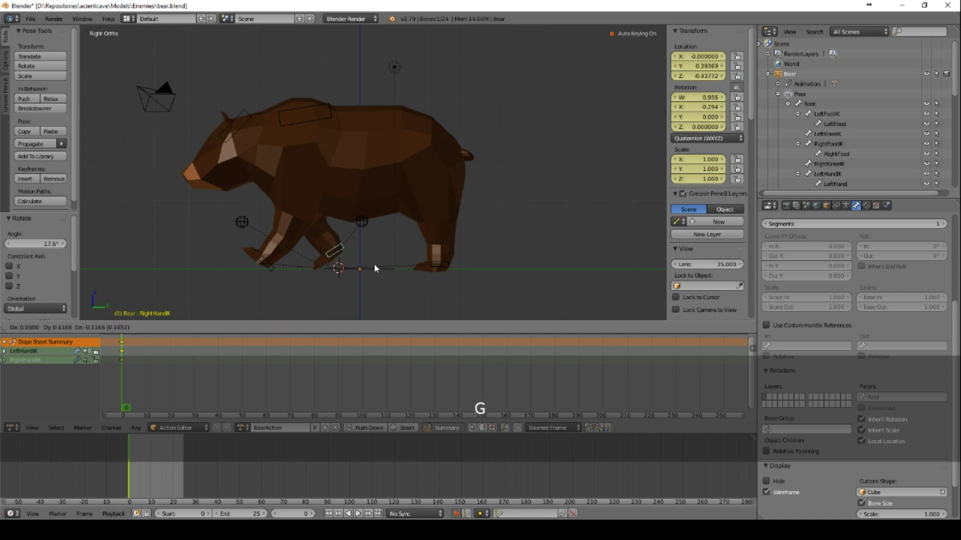
left_click(373, 263)
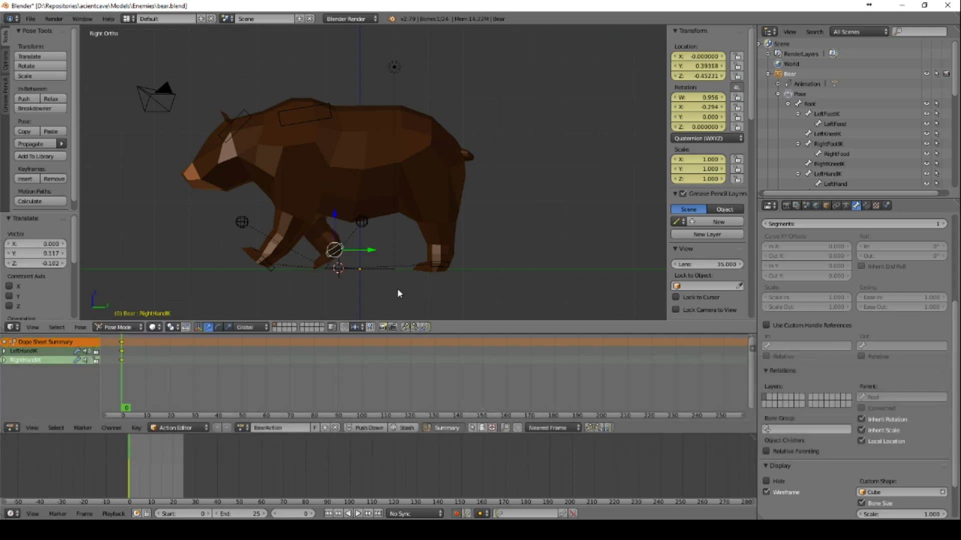
- Rotate the RightFootIK bone 90° and raise the back right foot
middle_click_drag(480, 261, 431, 265)
right_click(431, 258)
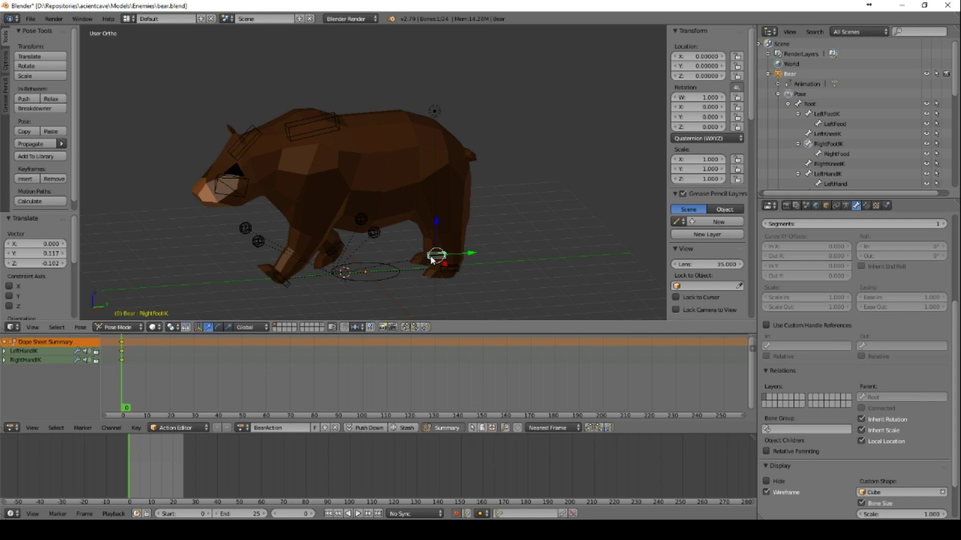
key("KP_3")
key("r")
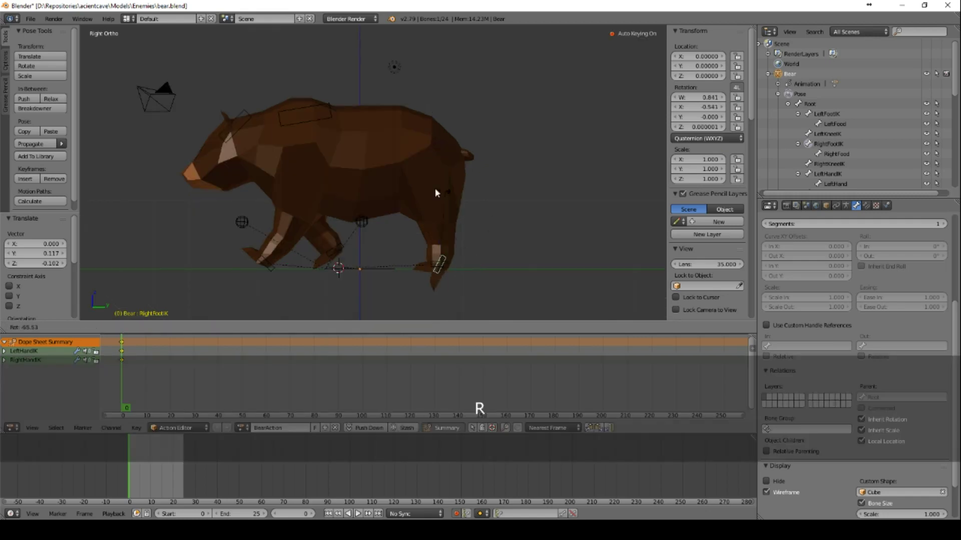
left_click(410, 184)
key("g")
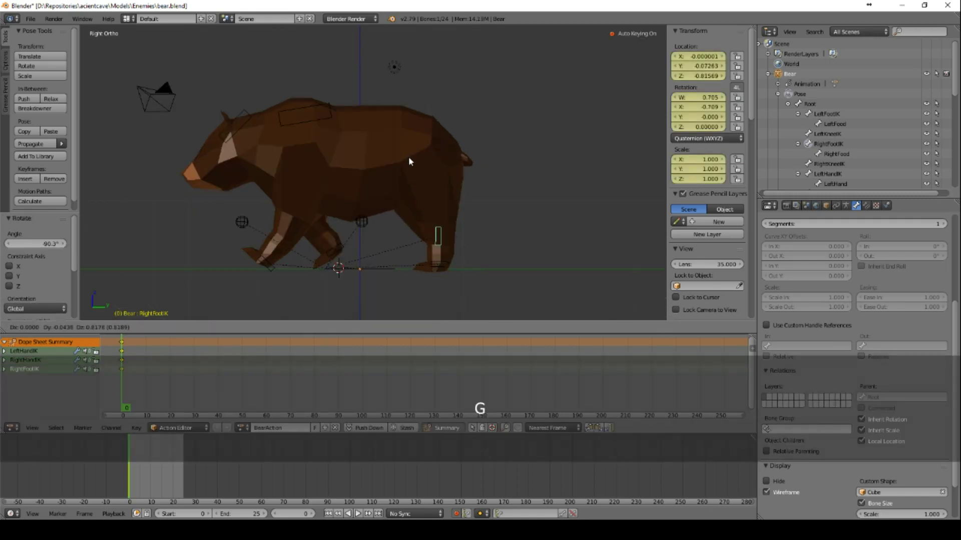
left_click(408, 156)
middle_click_drag(452, 191, 87, 220)
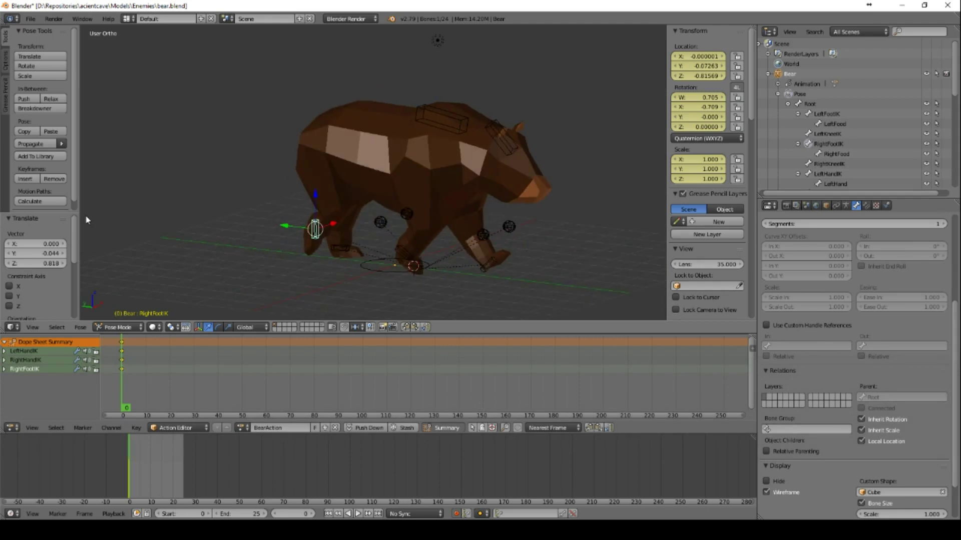
key("KP_3")
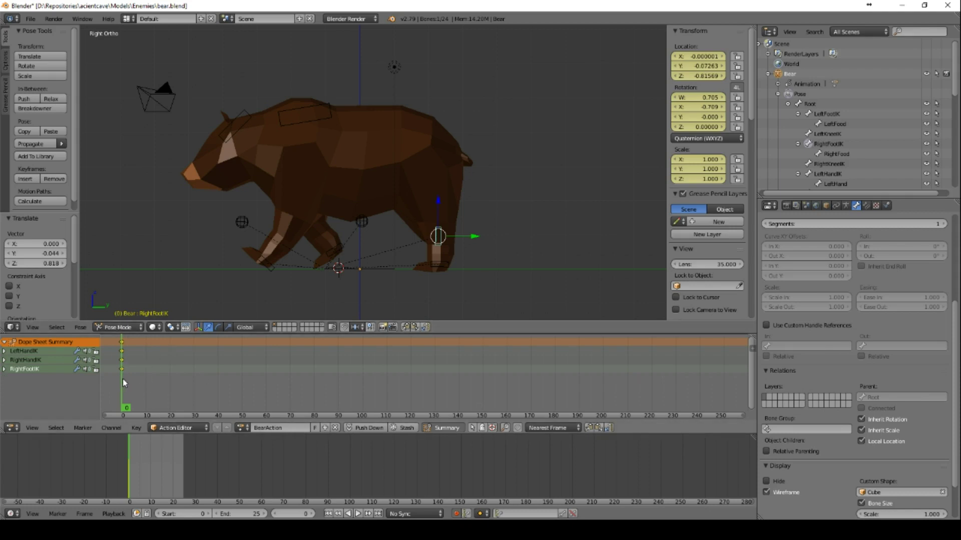
- At frame 5, clear the LeftHandIK bone's position and rotation
left_click_drag(122, 379, 133, 380)
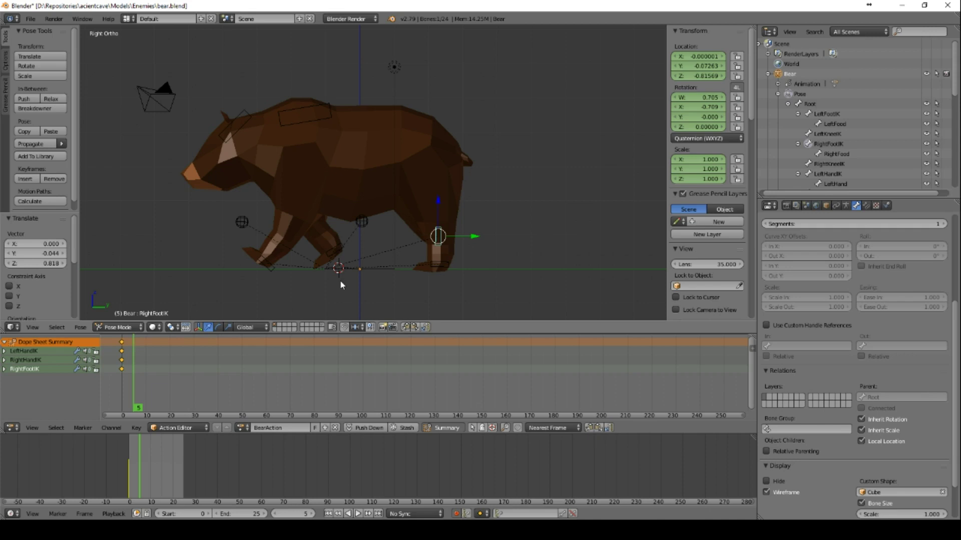
right_click(265, 264)
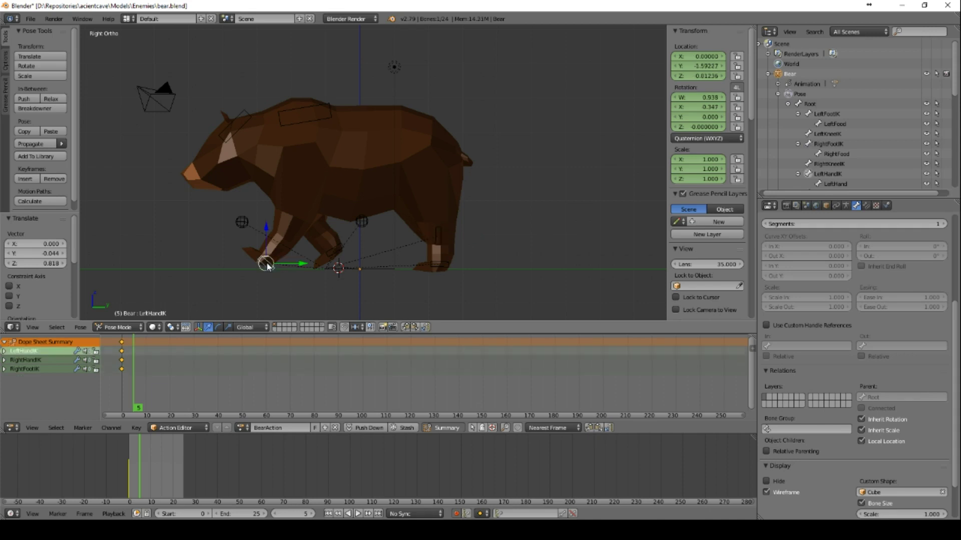
key("alt+r")
key("alt+g")
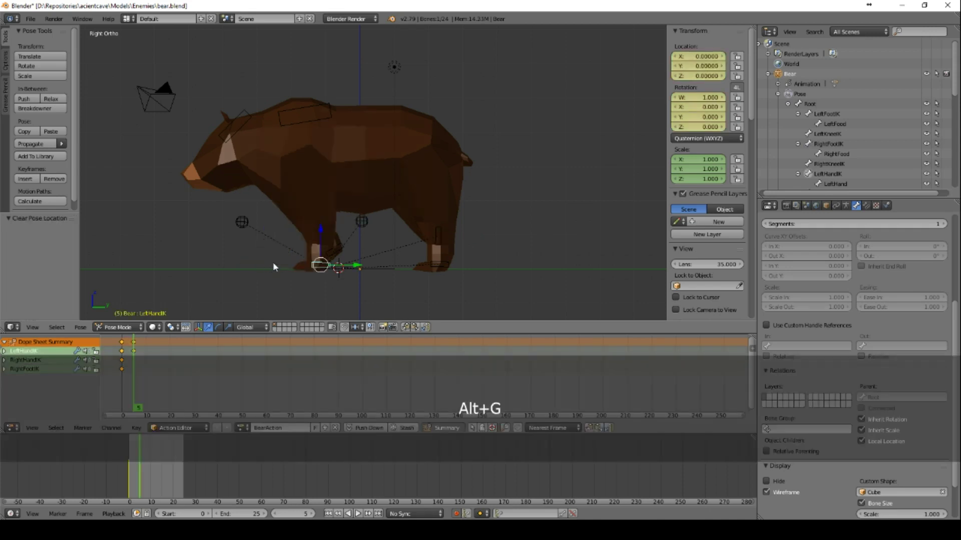
- Move the RightHandIK bone backward and rotate it -25.6°
right_click(336, 253)
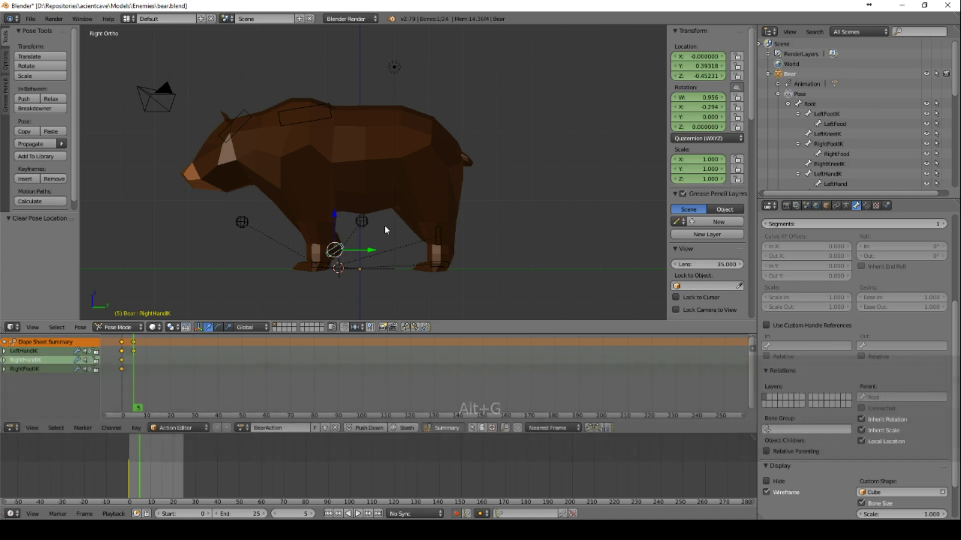
key("g")
left_click(320, 217)
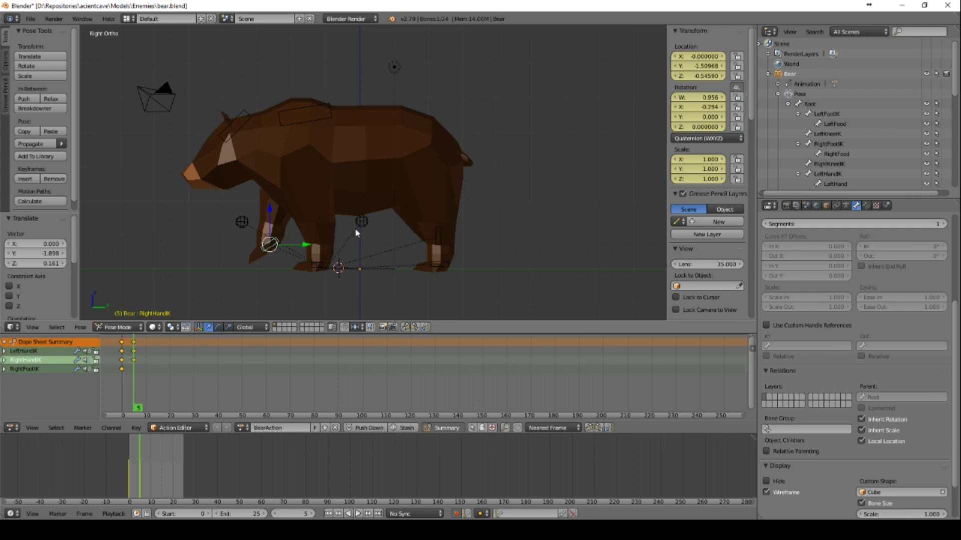
key("r")
key("g")
left_click(386, 170)
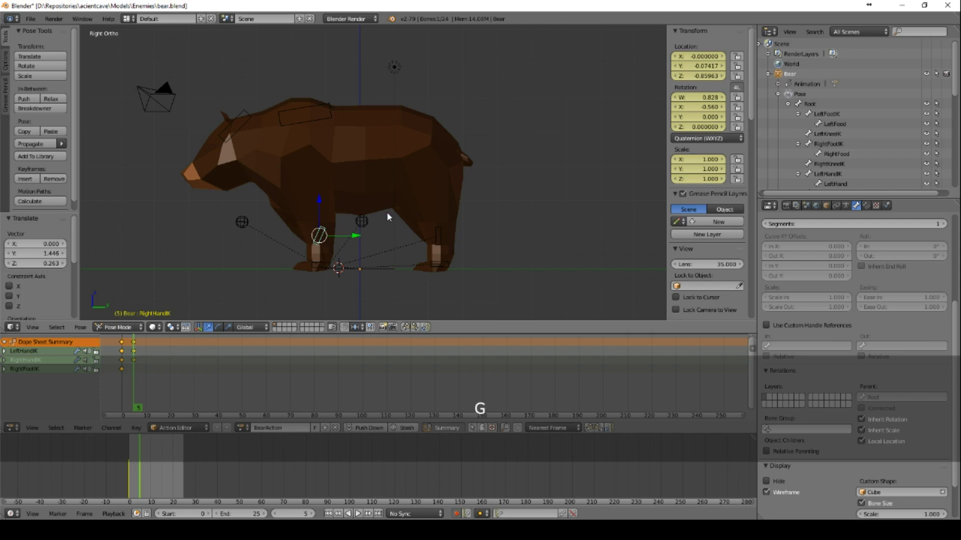
key("r")
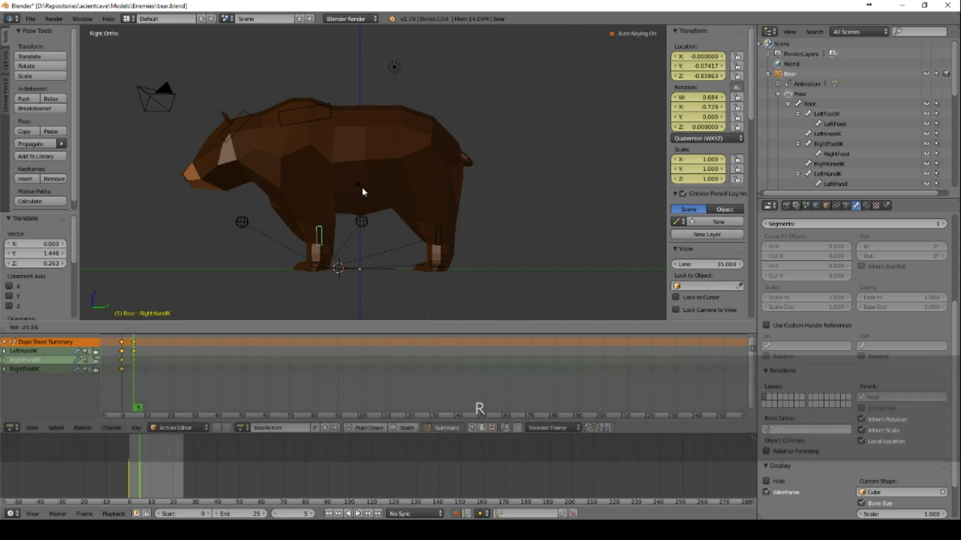
left_click(362, 189)
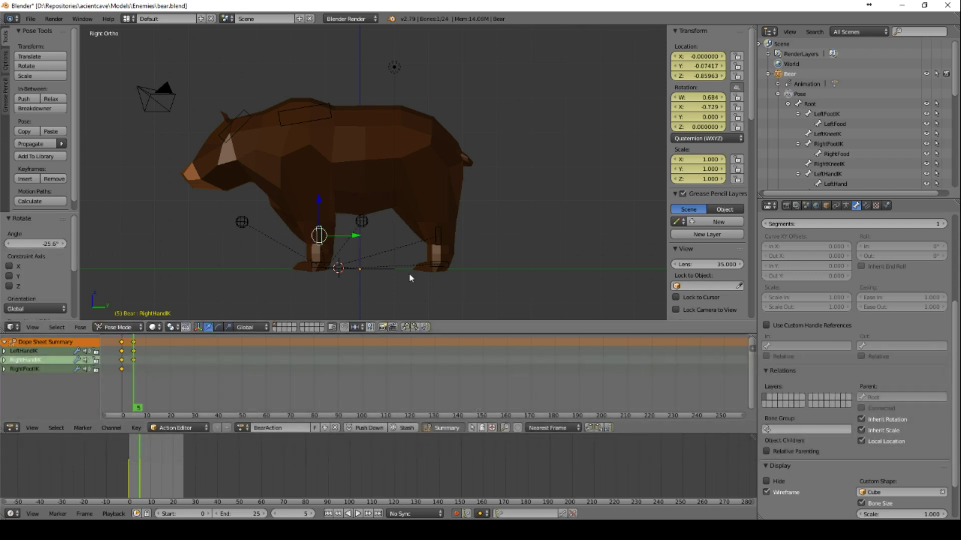
- Lift the LeftFootIK bone, tilting it -44.7° and refining its position
right_click(440, 266)
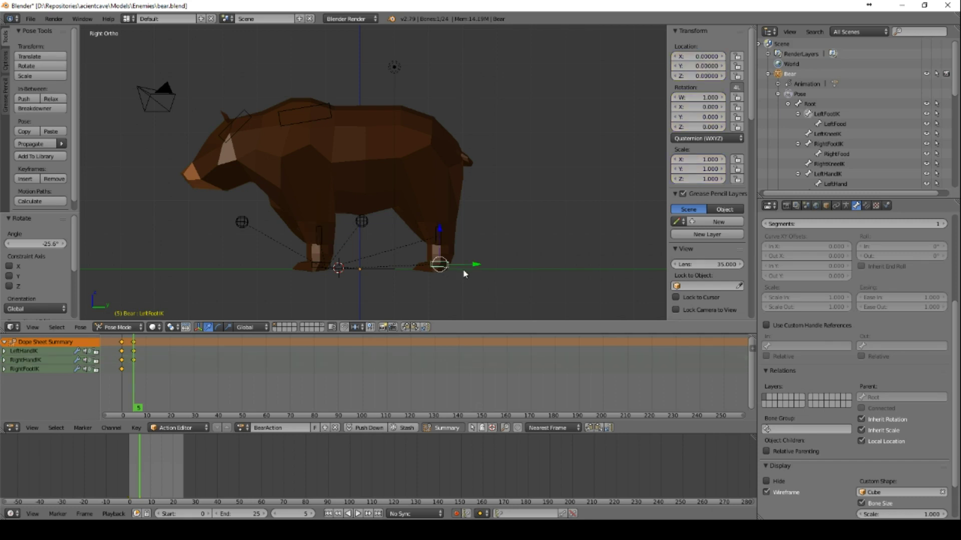
key("g")
left_click(532, 248)
key("r")
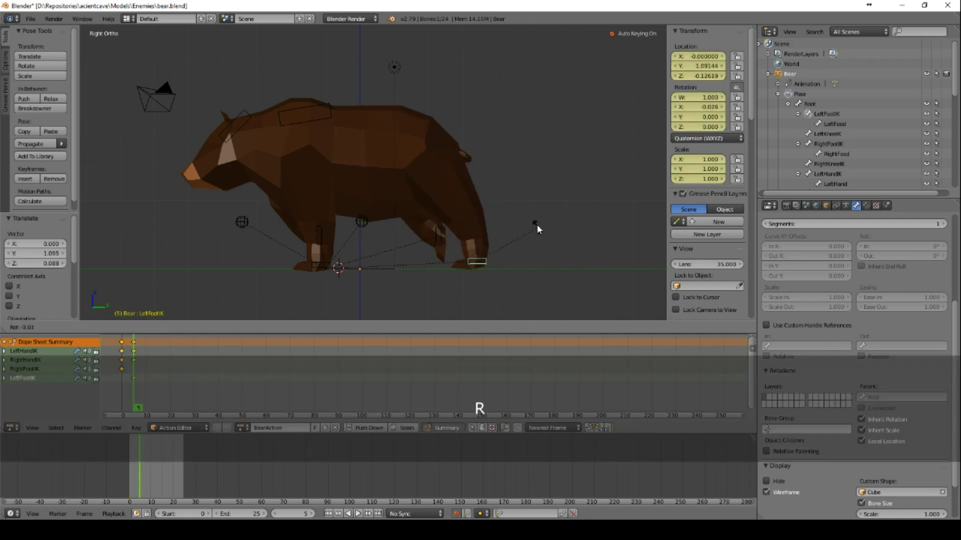
left_click(497, 206)
key("g")
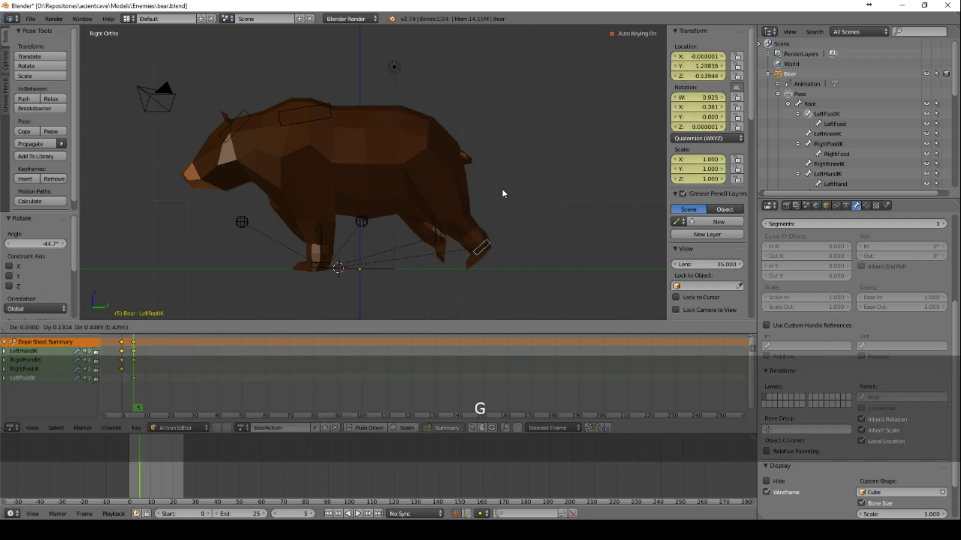
left_click(501, 192)
key("r")
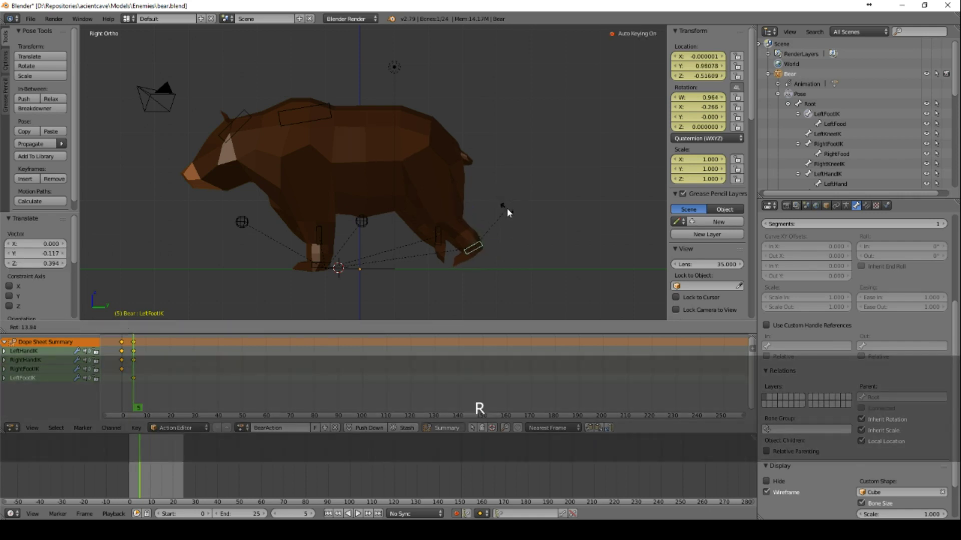
left_click(507, 208)
key("g")
left_click(512, 215)
- Rotate the RightFootIK bone 112° and move it to its new position
right_click(434, 227)
key("r")
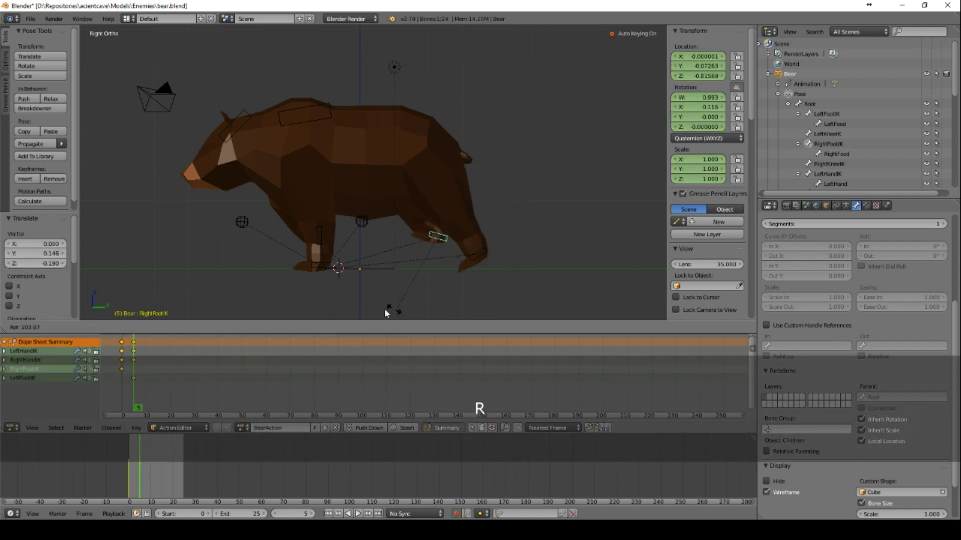
left_click(383, 302)
key("g")
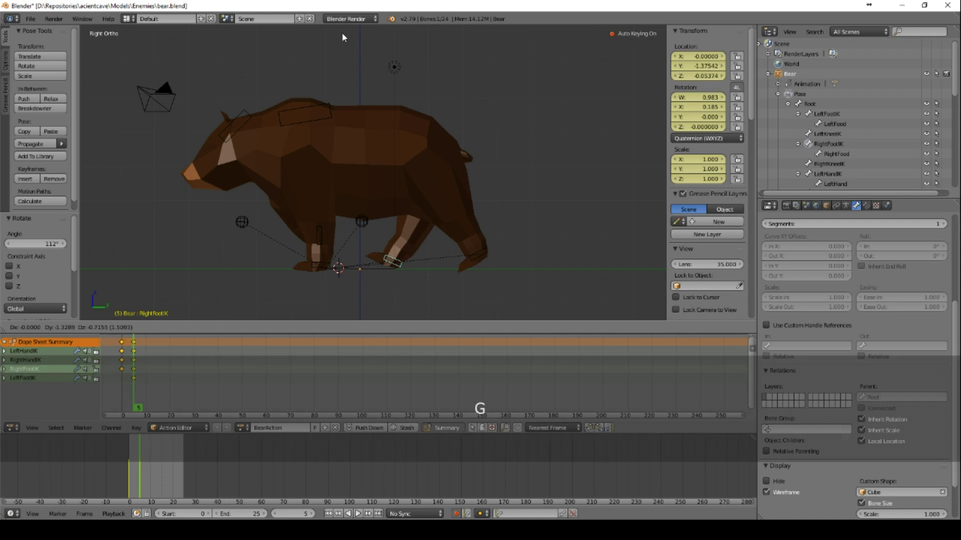
left_click(350, 32)
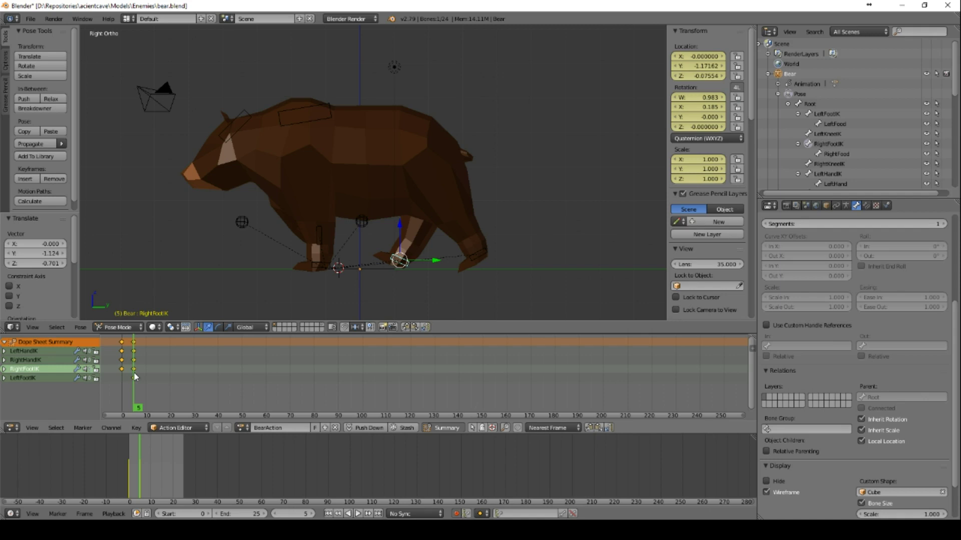
- Preview the walk cycle, clear LeftFootIK's location and rotation, and scrub ahead to frame 10
left_click_drag(135, 376, 128, 377)
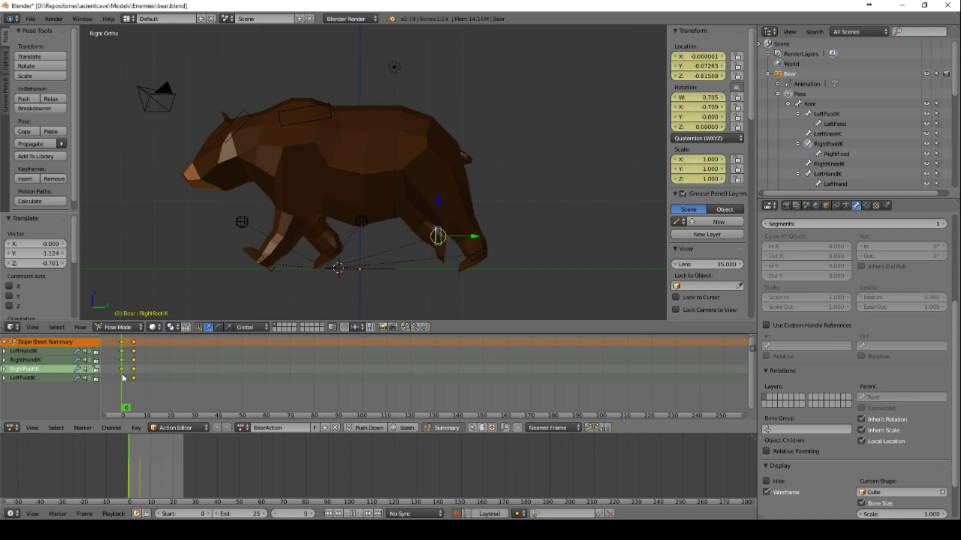
key("alt+a")
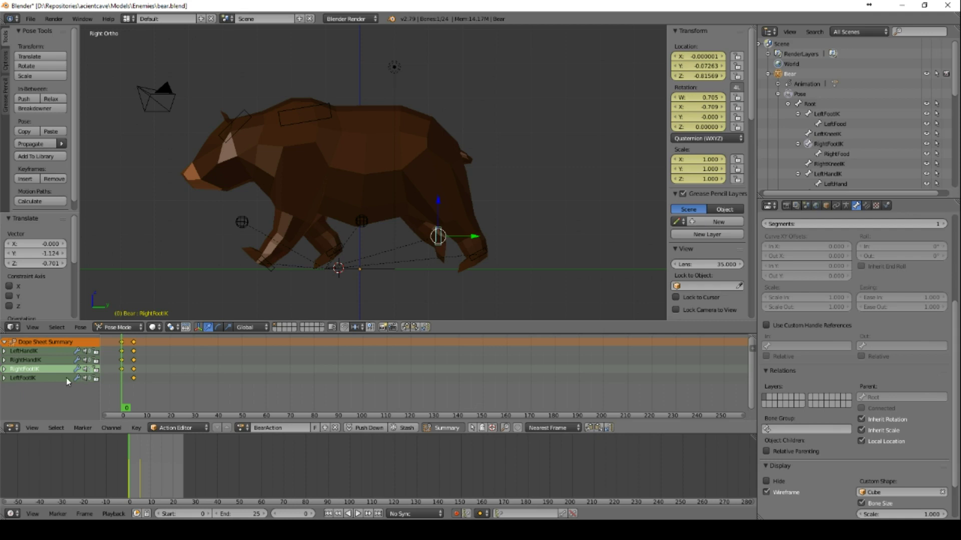
right_click(477, 256)
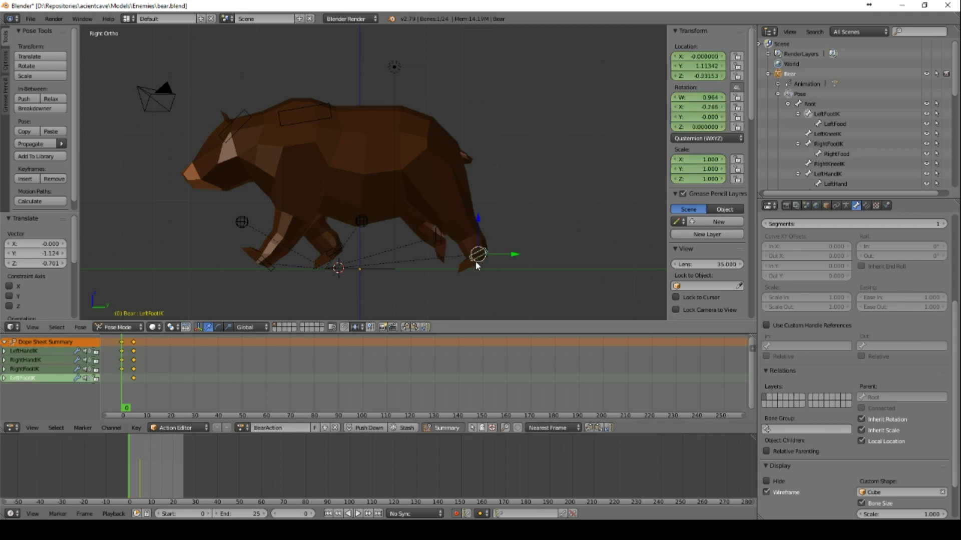
key("alt+a")
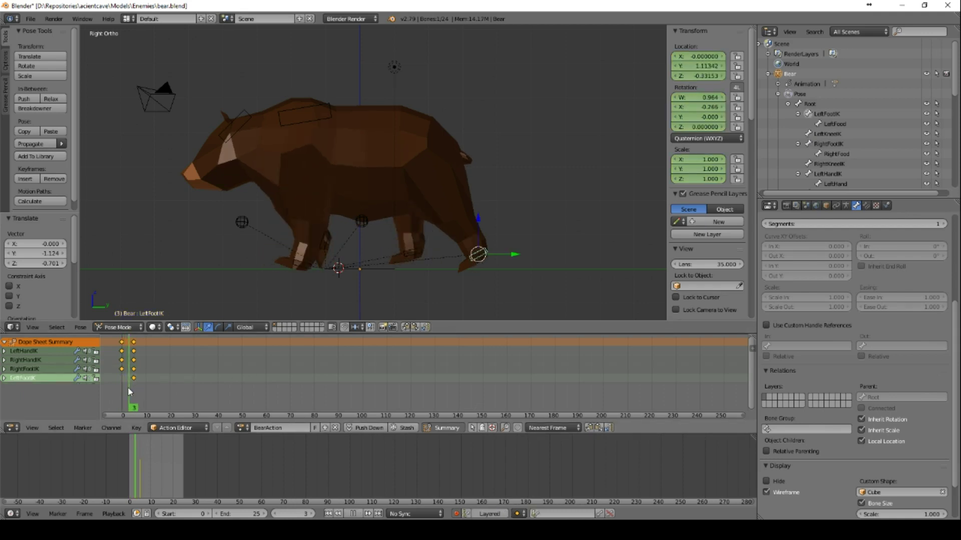
key("Escape")
key("alt+g")
key("alt+r")
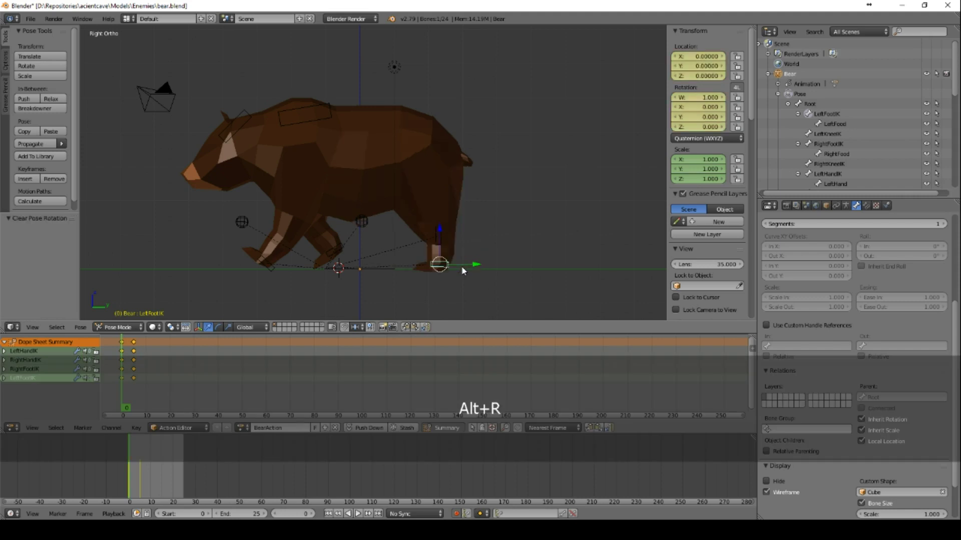
left_click_drag(123, 380, 145, 385)
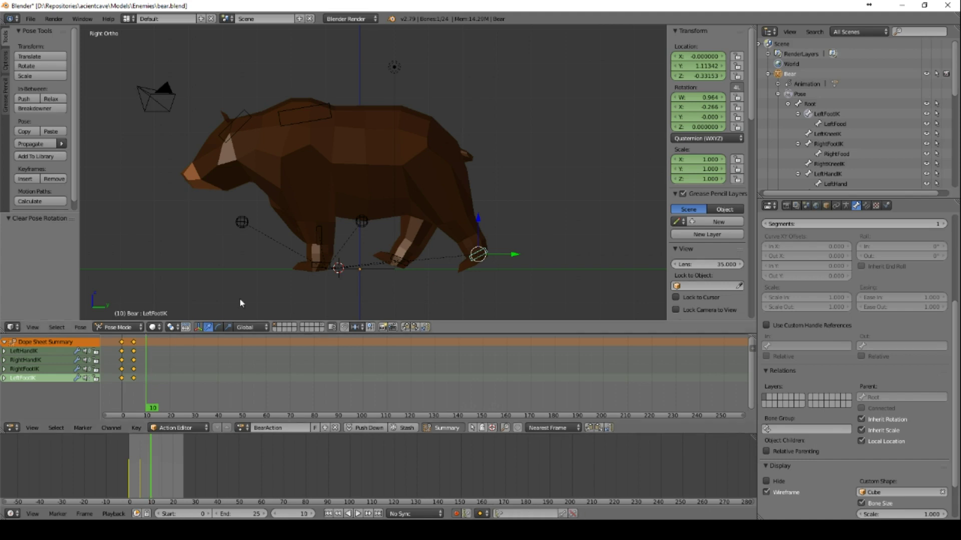
- At frame 10, rotate the RightHandIK control and move it backward
middle_click_drag(291, 251, 318, 242)
right_click(318, 240)
key("3")
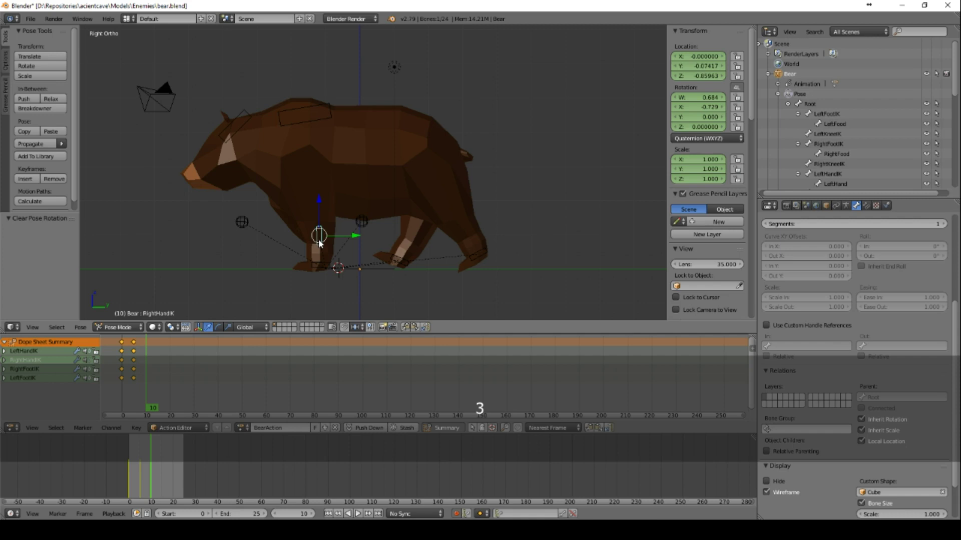
key("r")
left_click(248, 260)
key("g")
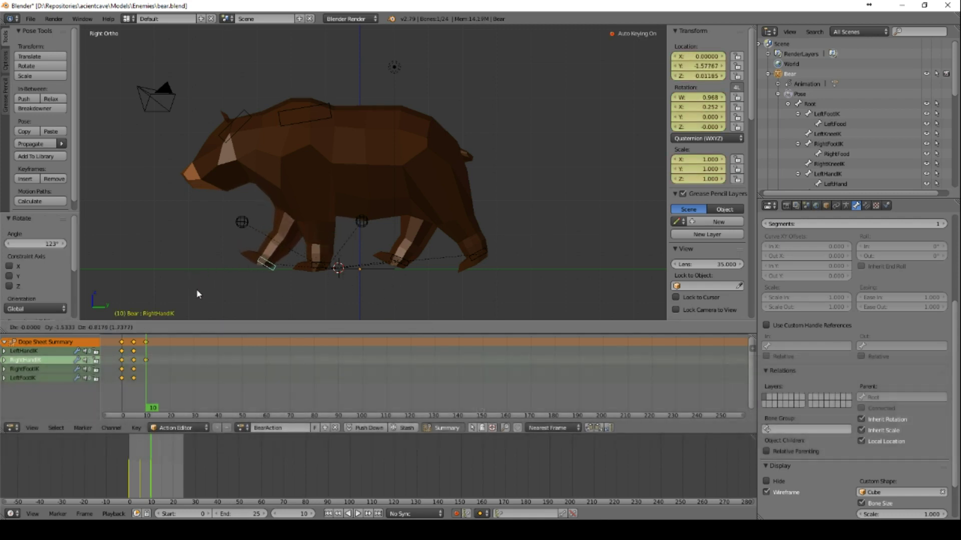
left_click(196, 289)
- Rotate and reposition the LeftHandIK control
right_click(326, 265)
key("g")
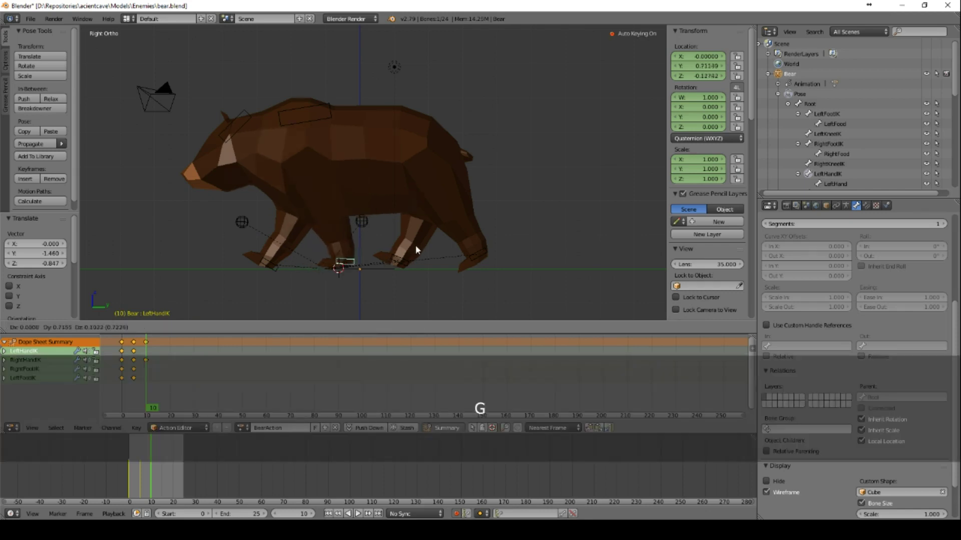
key("r")
left_click(376, 205)
key("g")
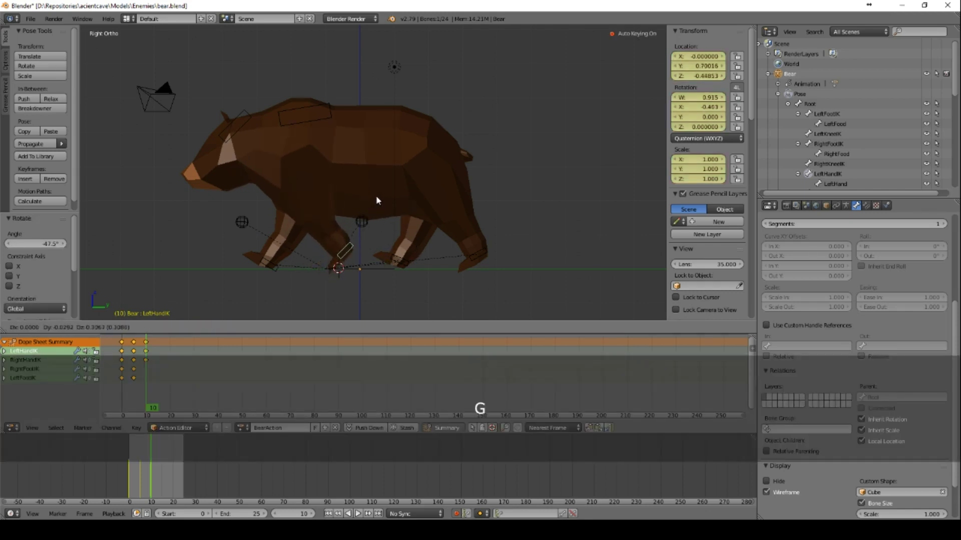
left_click(375, 195)
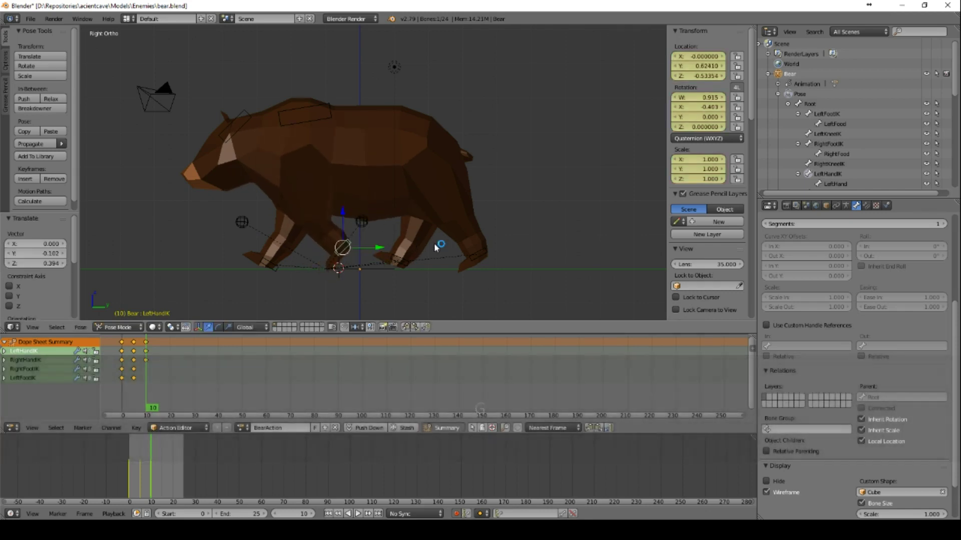
- Clear RightFootIK's location and rotation, then rotate and move LeftFootIK, advancing to frame 15
right_click(398, 258)
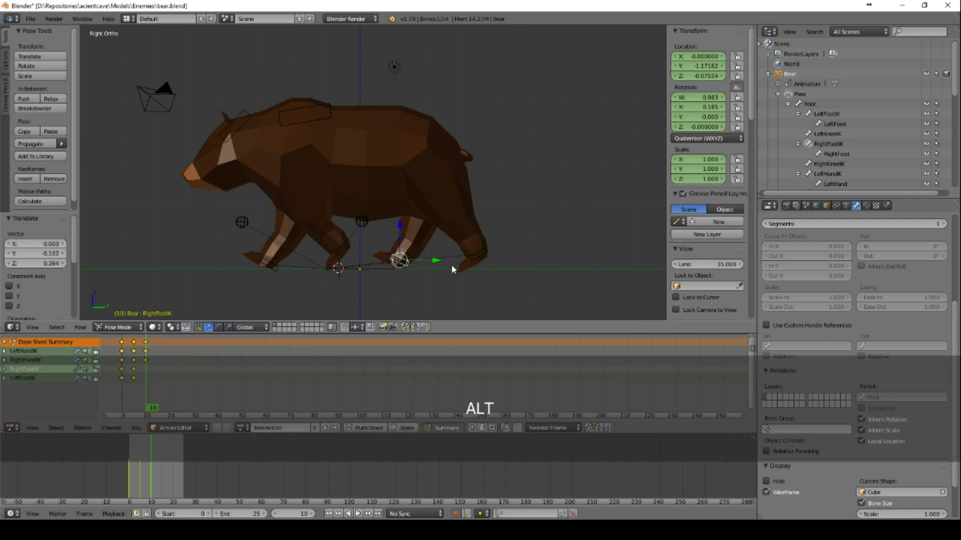
key("alt+g")
key("alt+r")
right_click(478, 254)
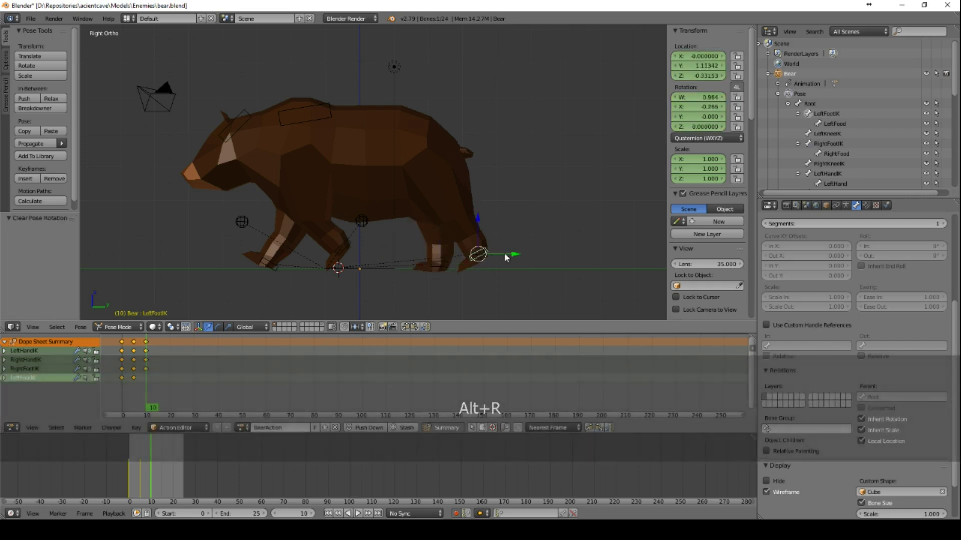
key("r")
left_click(471, 188)
key("g")
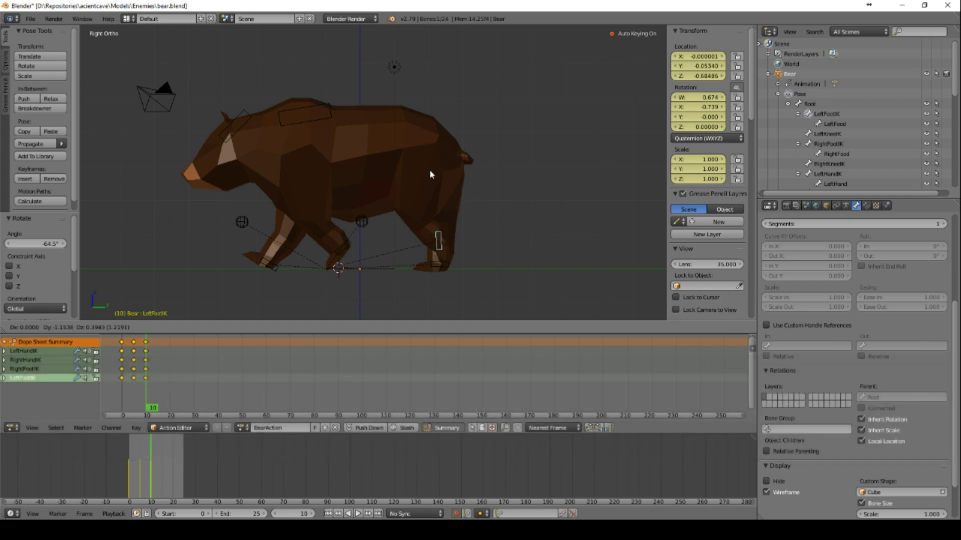
left_click(430, 169)
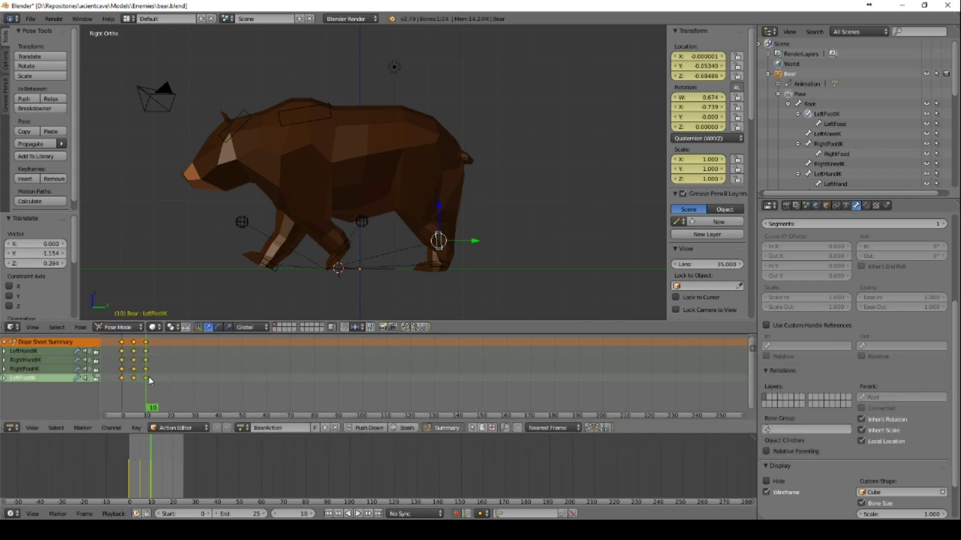
left_click_drag(146, 379, 158, 374)
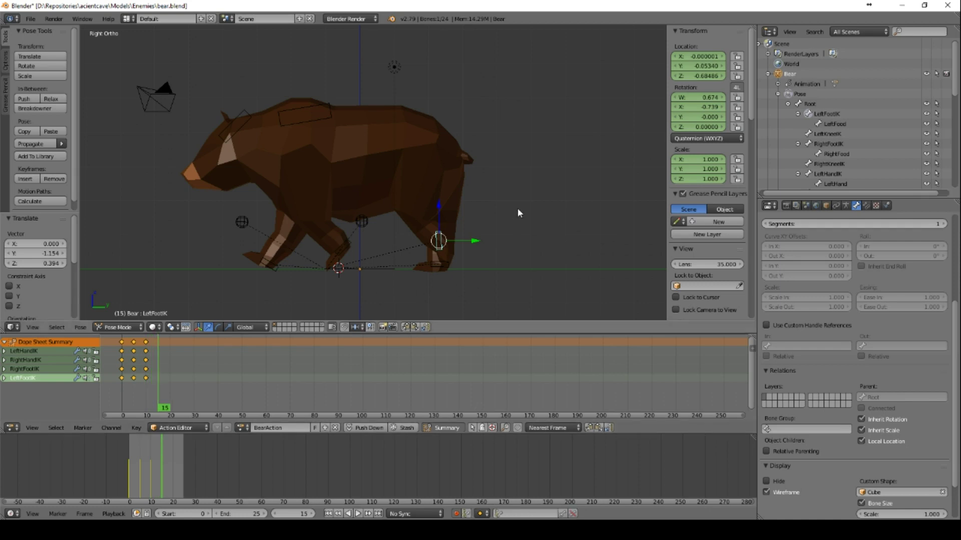
- Rotate and move the LeftFootIK control into its frame-15 position
key("r")
left_click(436, 293)
key("g")
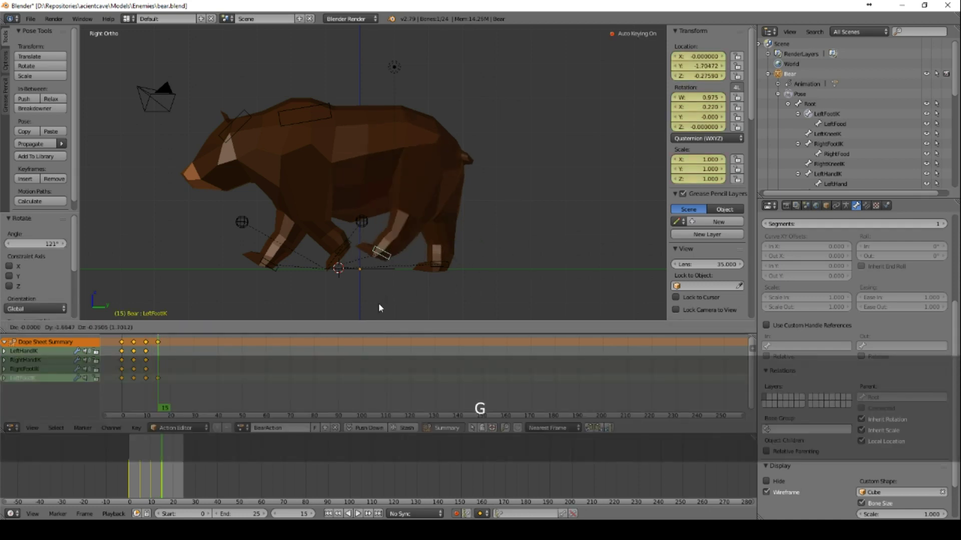
left_click(387, 311)
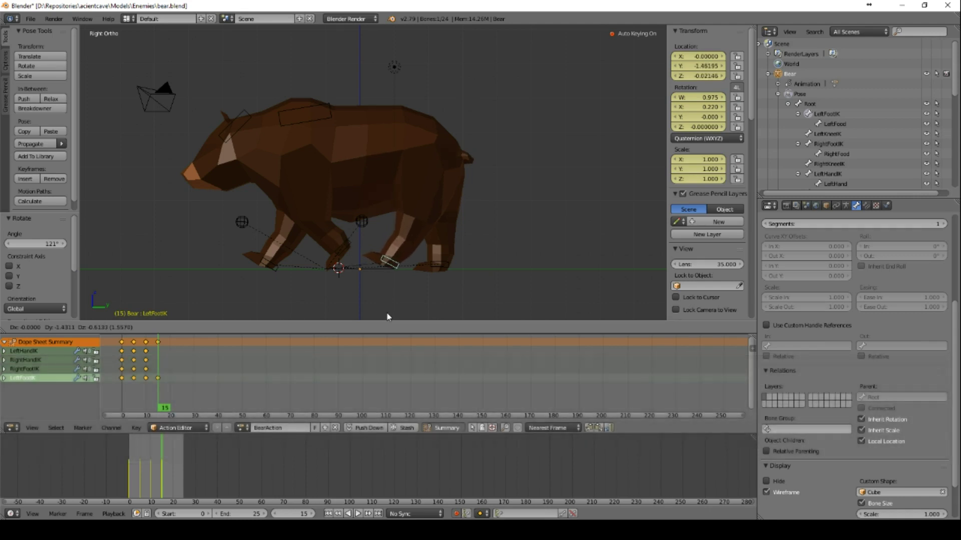
- Rotate and raise the RightFootIK control, after cancelling one stray move
right_click(439, 265)
key("g")
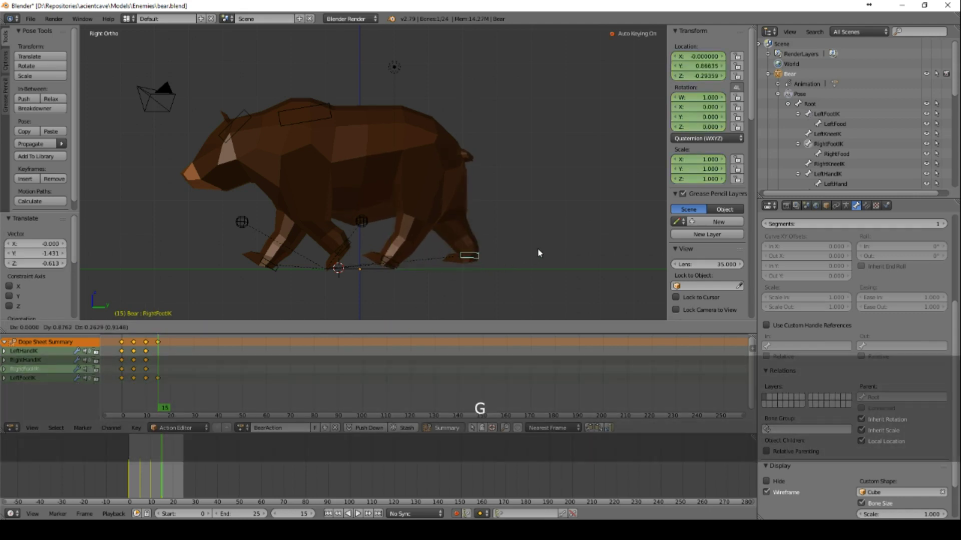
key("r")
key("g")
right_click(513, 215)
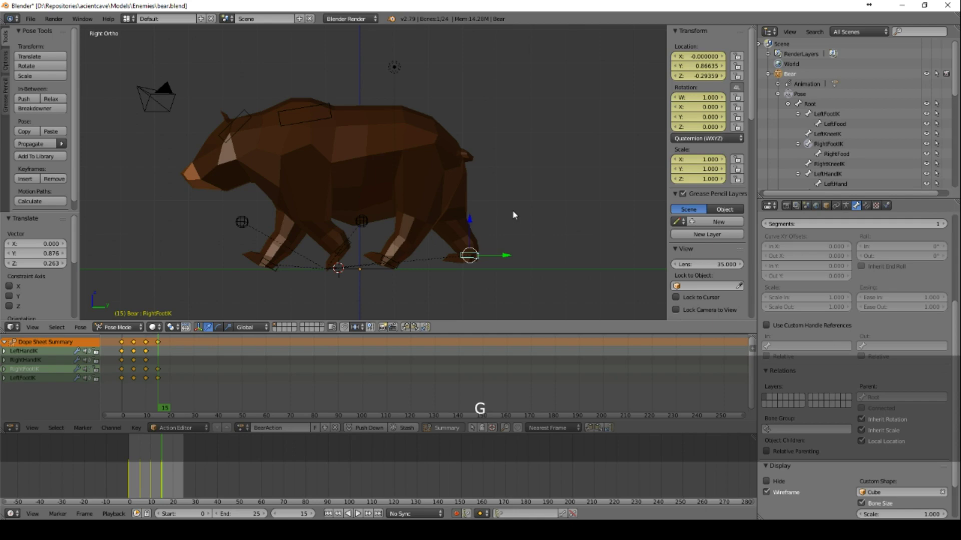
key("r")
left_click(489, 188)
key("g")
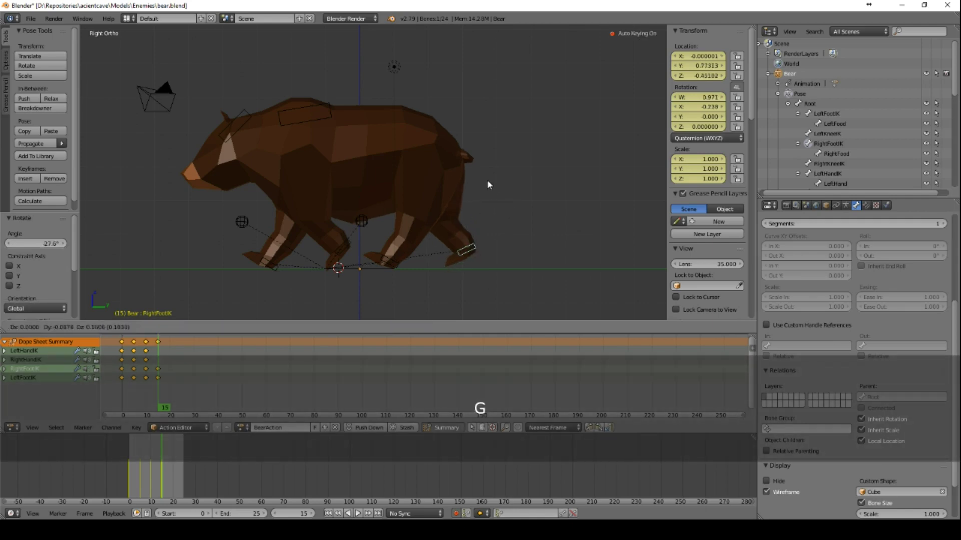
left_click(489, 185)
- Rotate and move LeftHandIK, then clear RightHandIK's location and rotation
right_click(332, 253)
key("r")
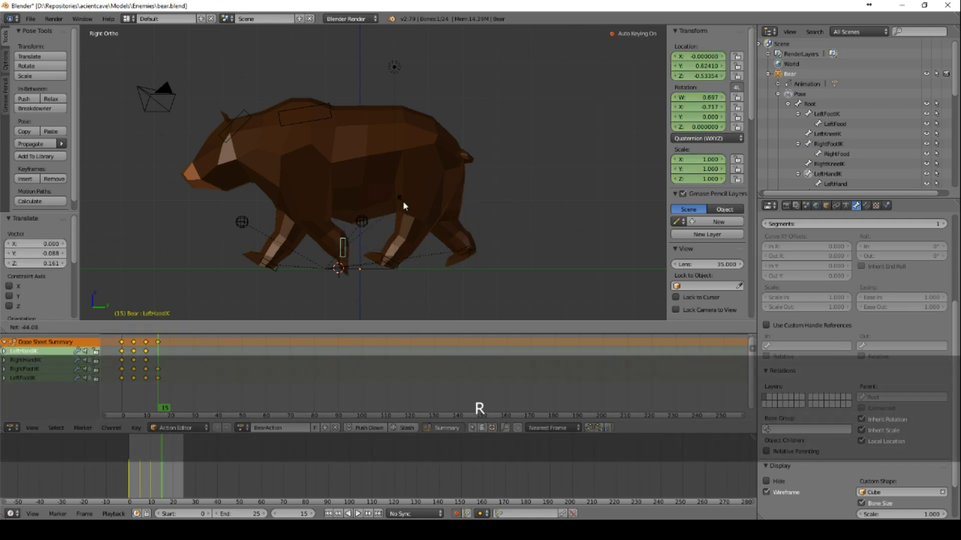
left_click(390, 200)
key("g")
left_click(362, 191)
right_click(269, 264)
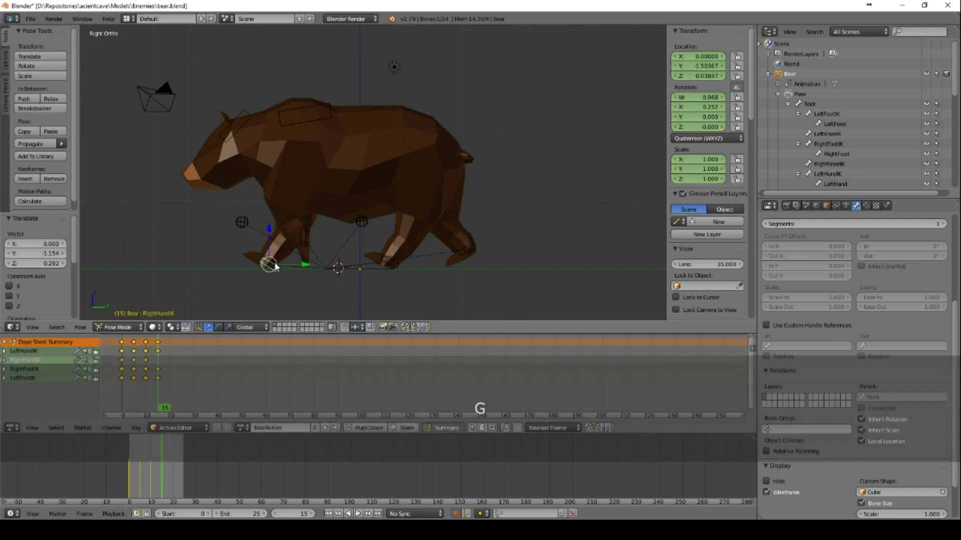
key("alt+g")
key("alt+r")
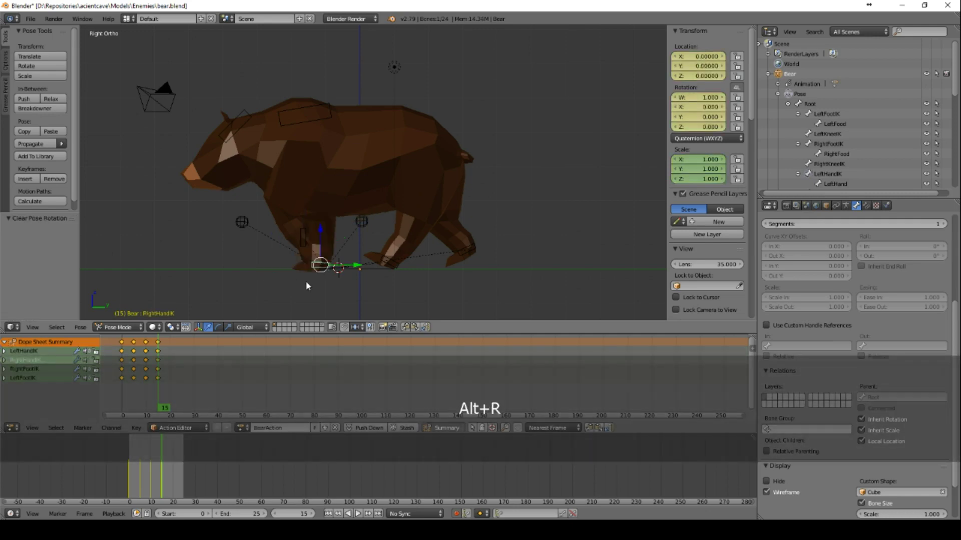
middle_click_drag(307, 286, 283, 261)
- Retime the LeftHandIK key at frame 15 in the Dope Sheet
left_click(124, 342)
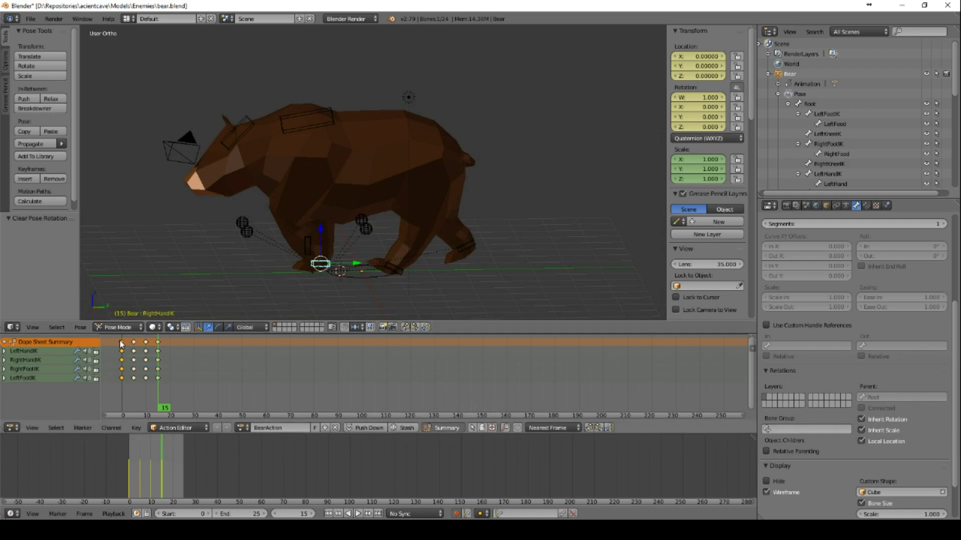
left_click(159, 351)
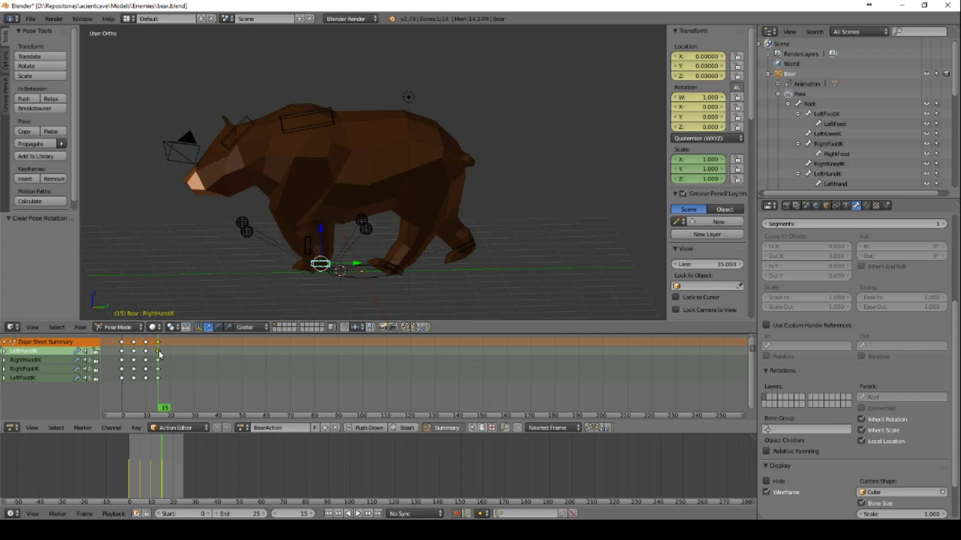
key("g")
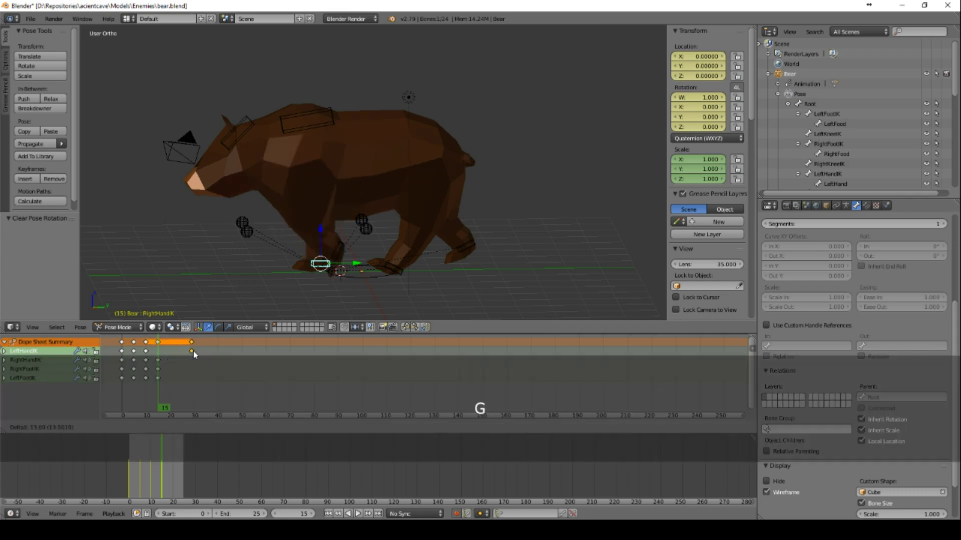
left_click(161, 351)
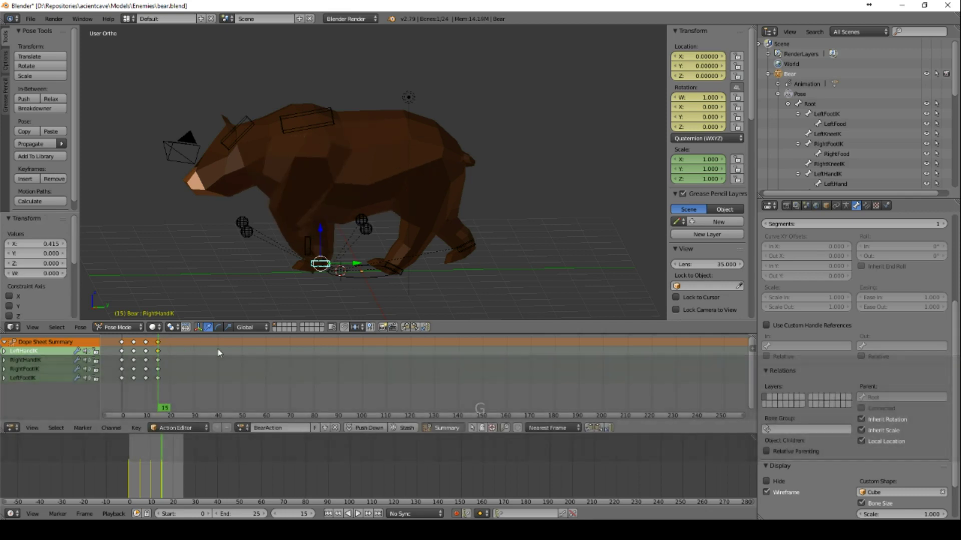
- Duplicate all frame-0 pose keys and place the copies at frame 20
left_click(123, 342)
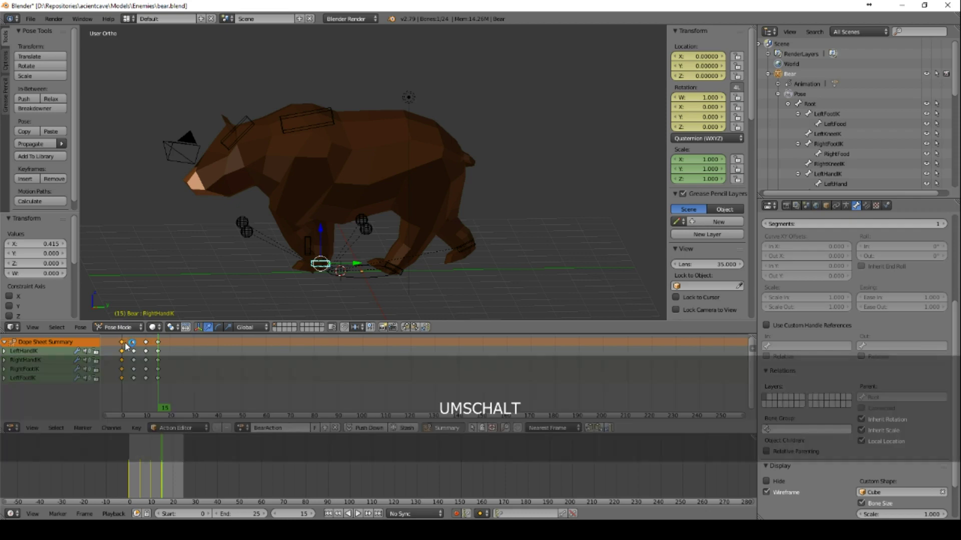
key("shift+d")
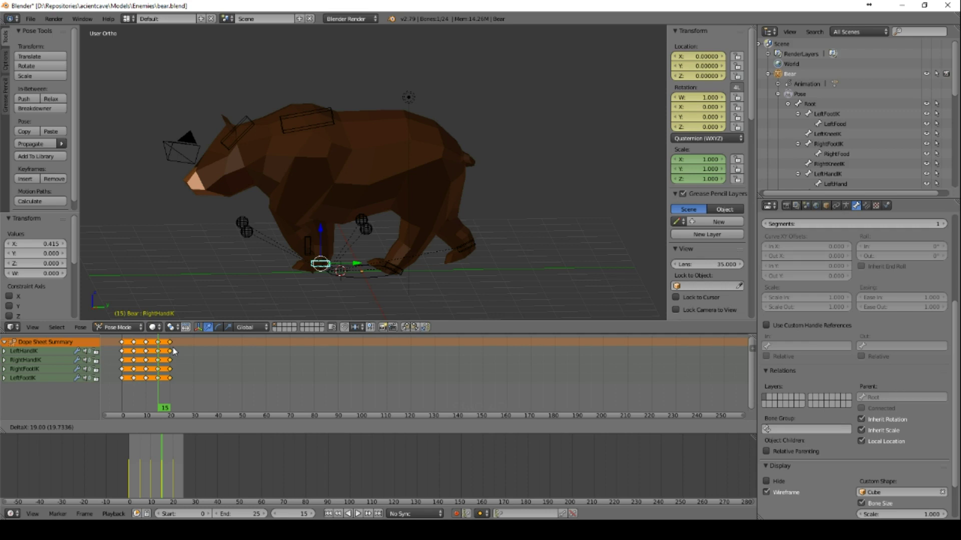
left_click(175, 352)
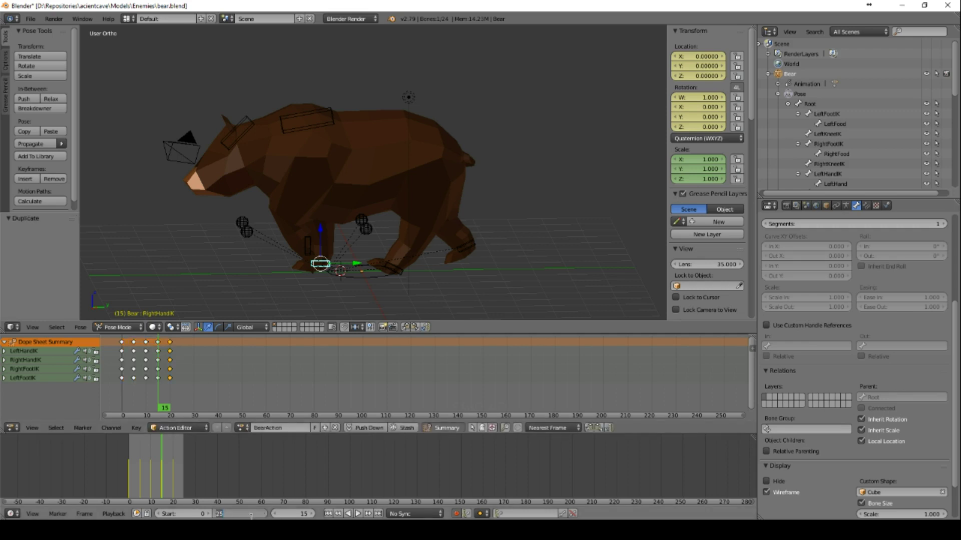
- Set the animation end frame to 20, preview the walk, and return to frame 0
type("20")
key("Return")
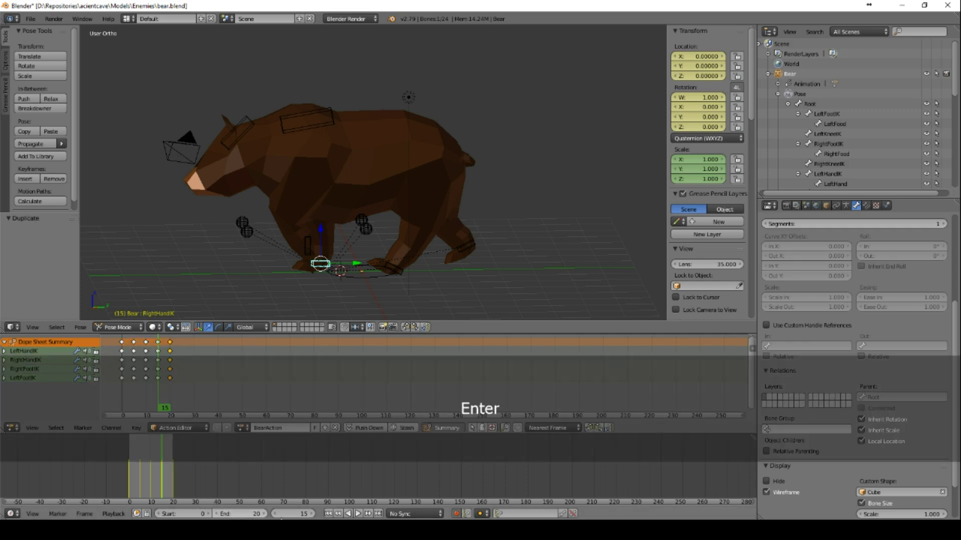
left_click(357, 514)
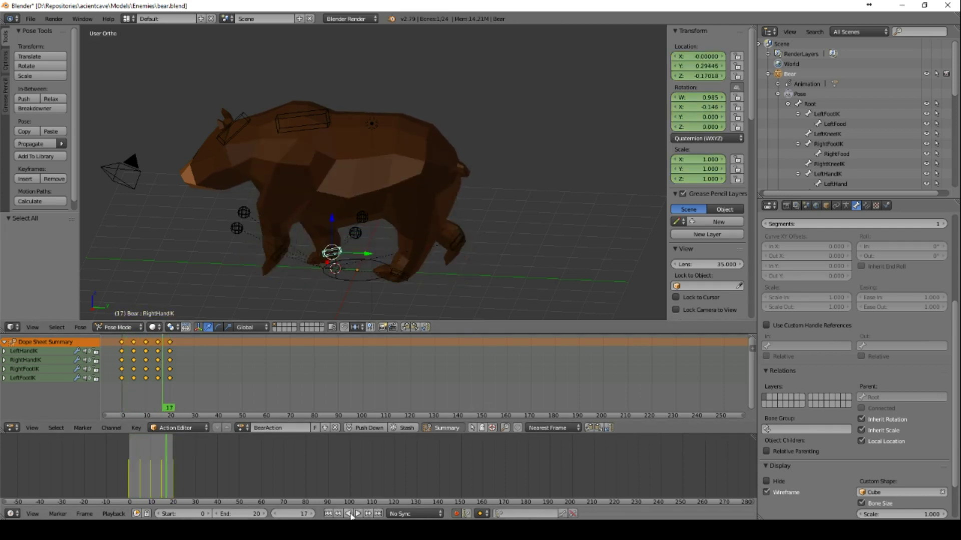
left_click(353, 514)
left_click_drag(163, 356, 123, 345)
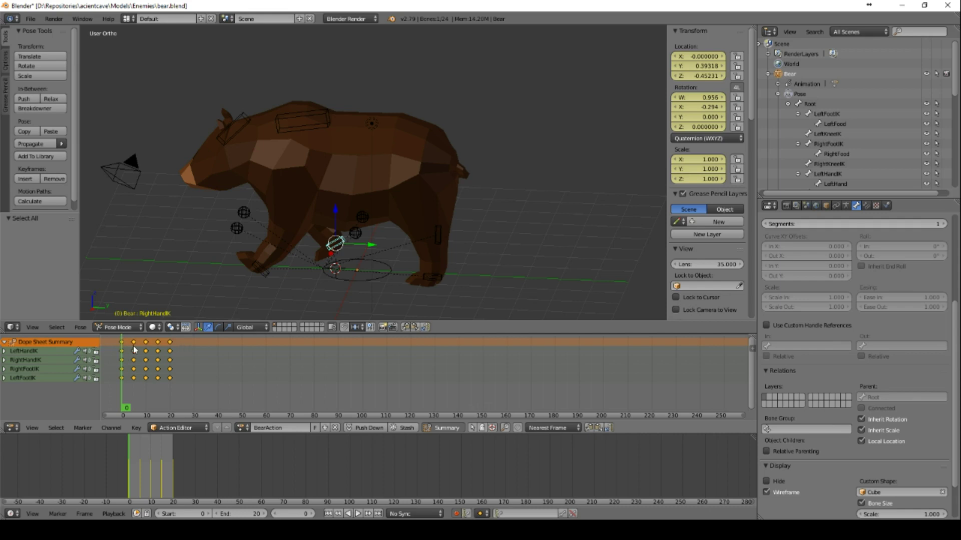
- Apply Constant Extrapolation to the walk channels and preview the playback
left_click(122, 429)
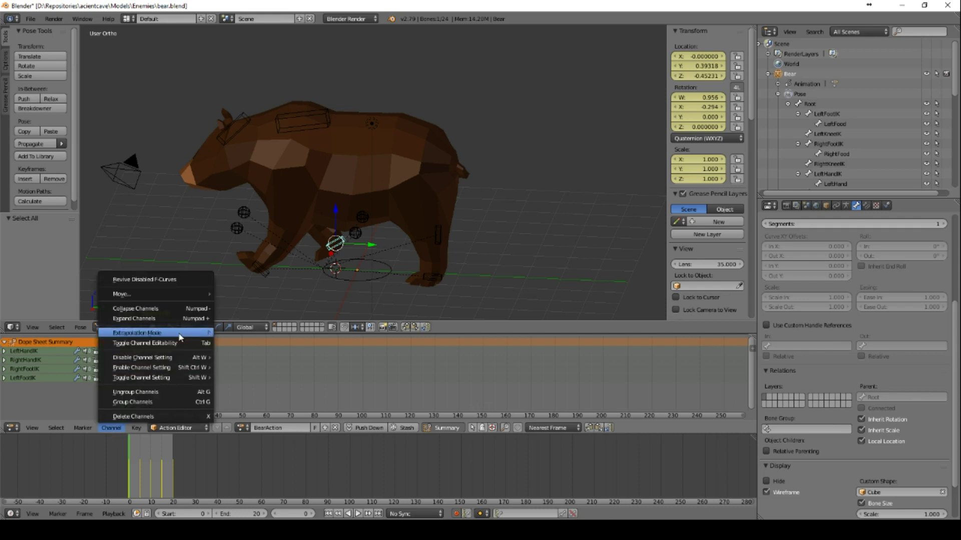
mouse_move(163, 339)
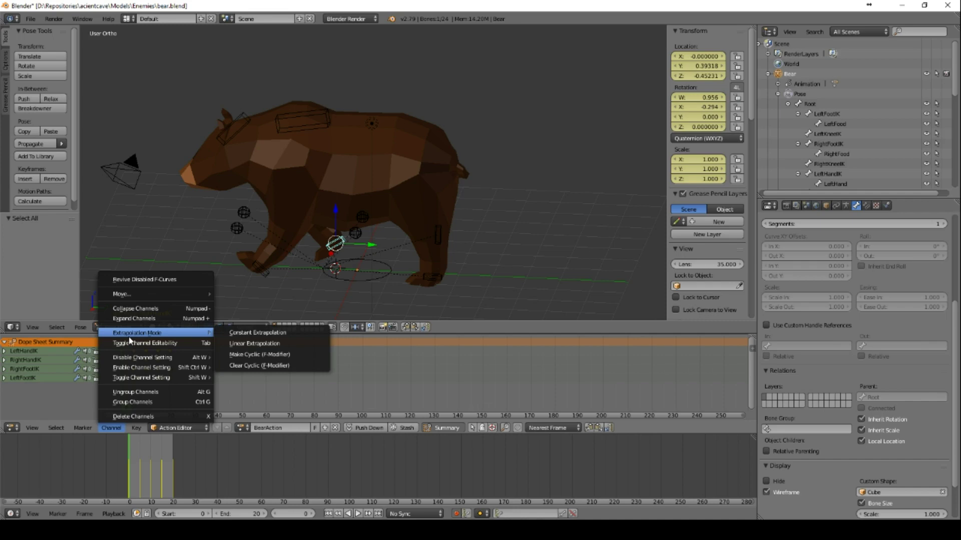
left_click(277, 334)
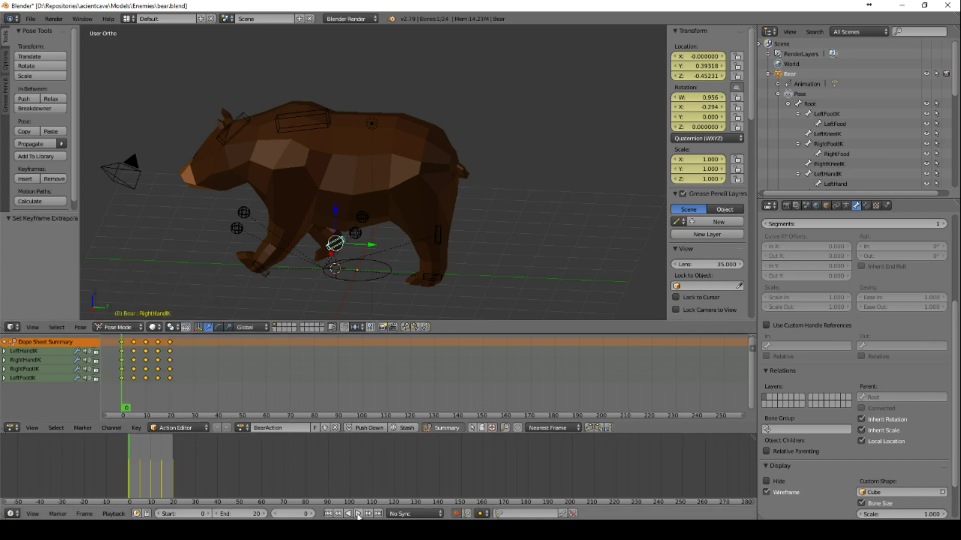
left_click(358, 515)
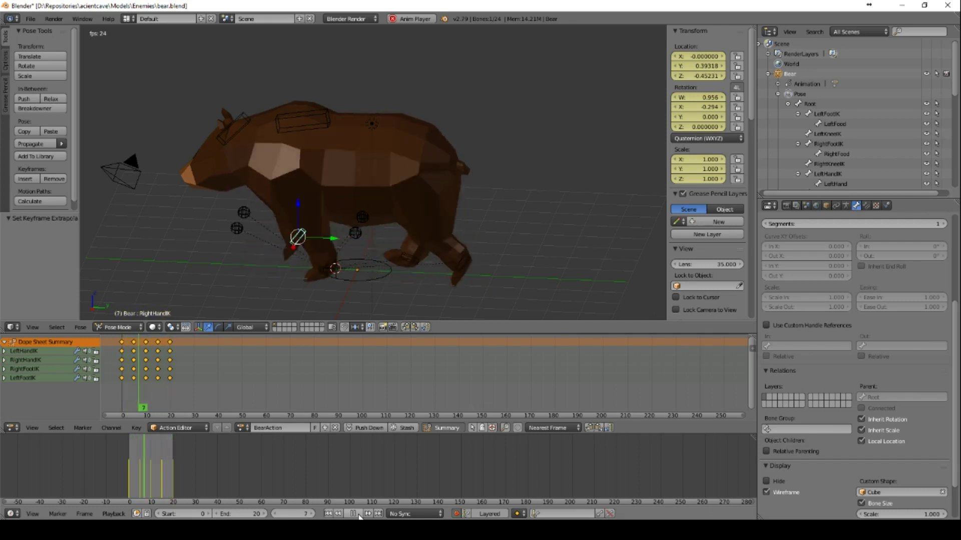
key("alt+a")
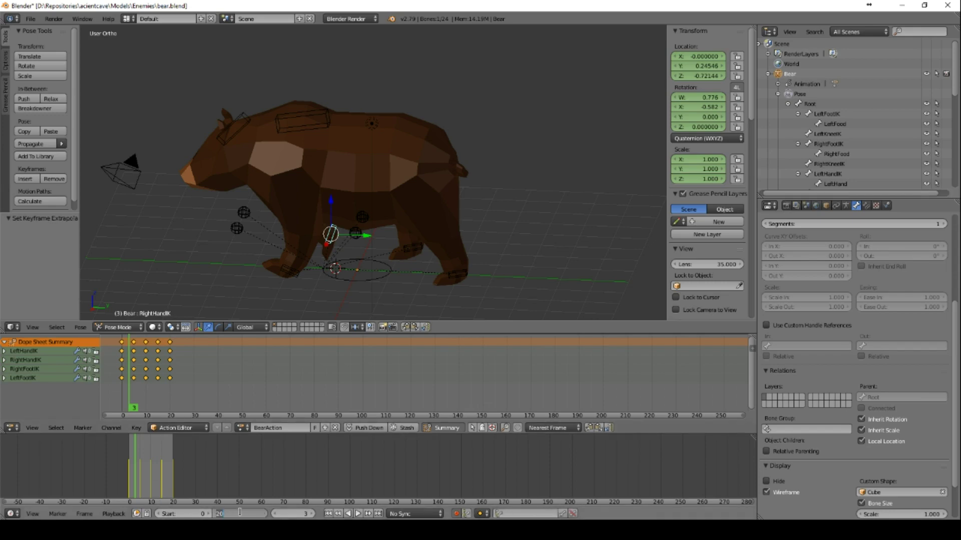
- Change the end frame to 19 and play the shortened walk
type("19")
key("Return")
left_click(358, 514)
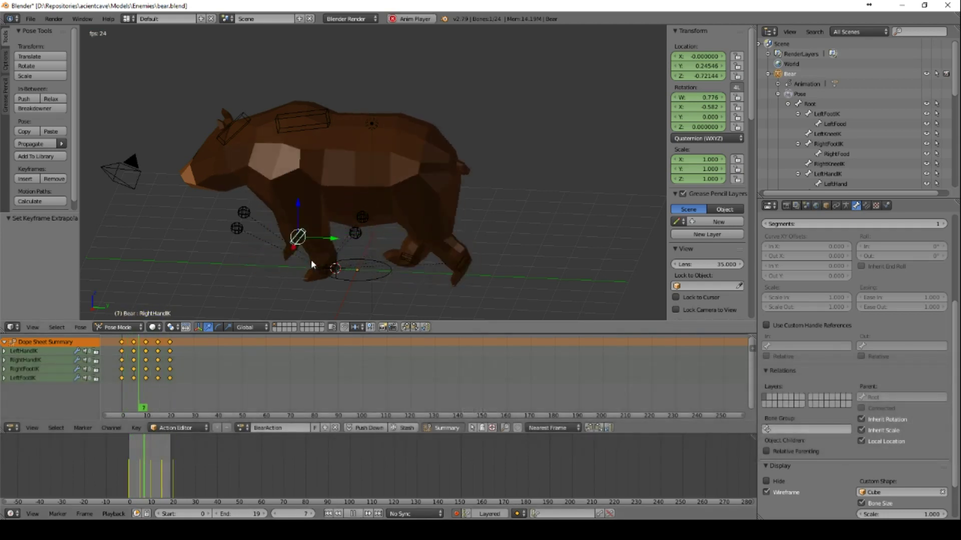
- Set the start frame to 1 and preview the loop
left_click(355, 514)
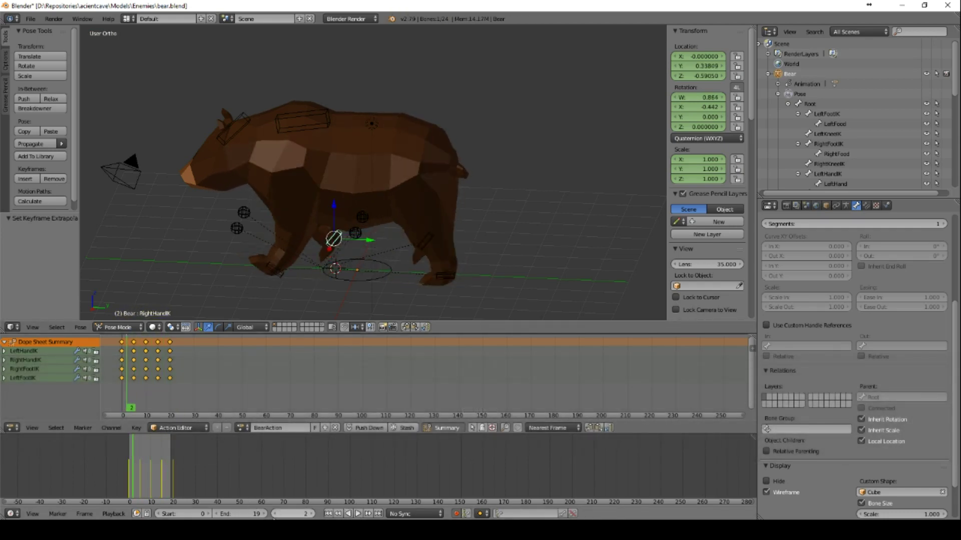
left_click(191, 513)
type("1")
key("Return")
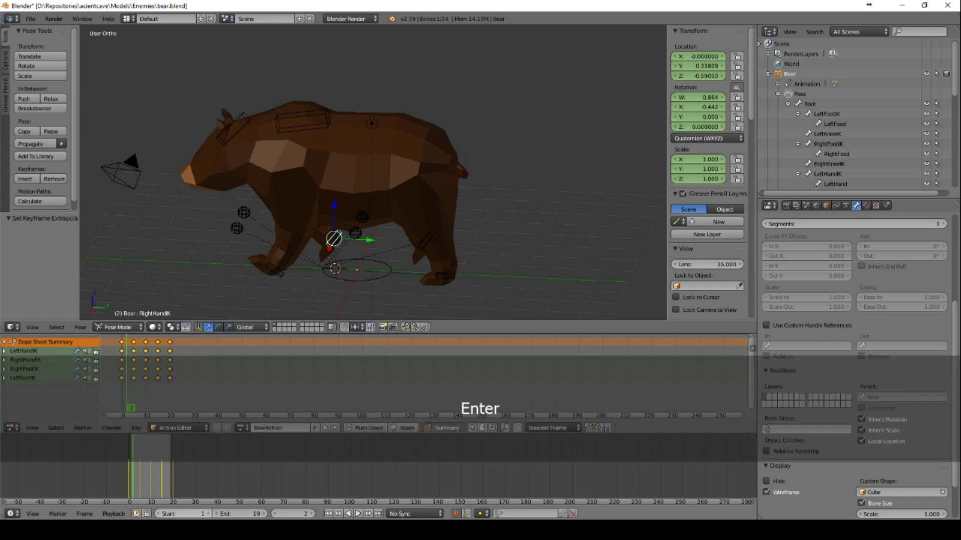
left_click(357, 513)
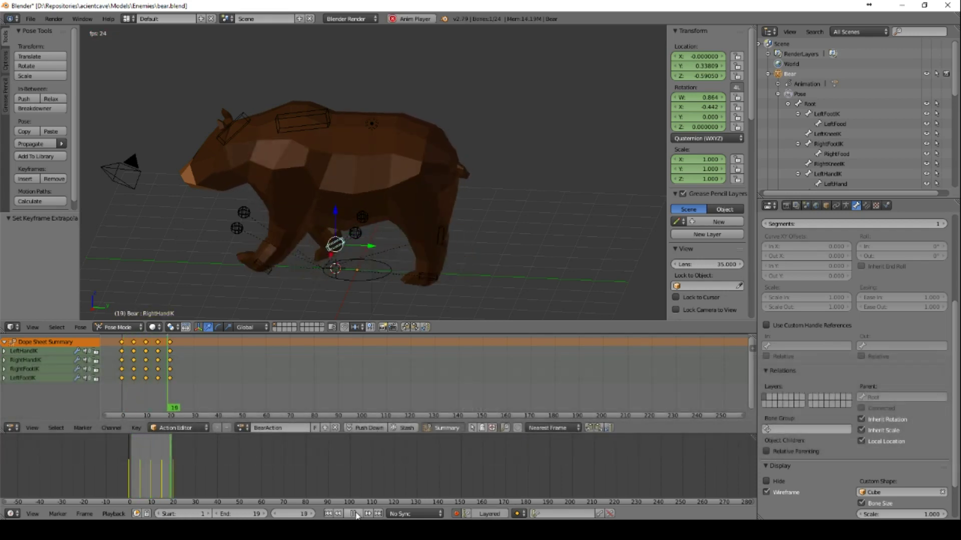
left_click(354, 514)
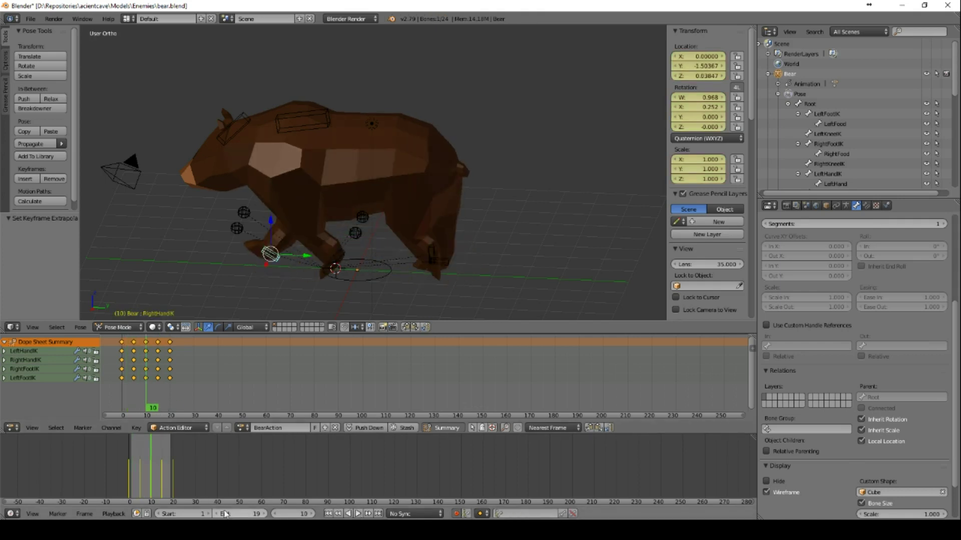
- Set the frame range to 0–18 and play the walk loop
left_click(194, 512)
type("0")
key("Return")
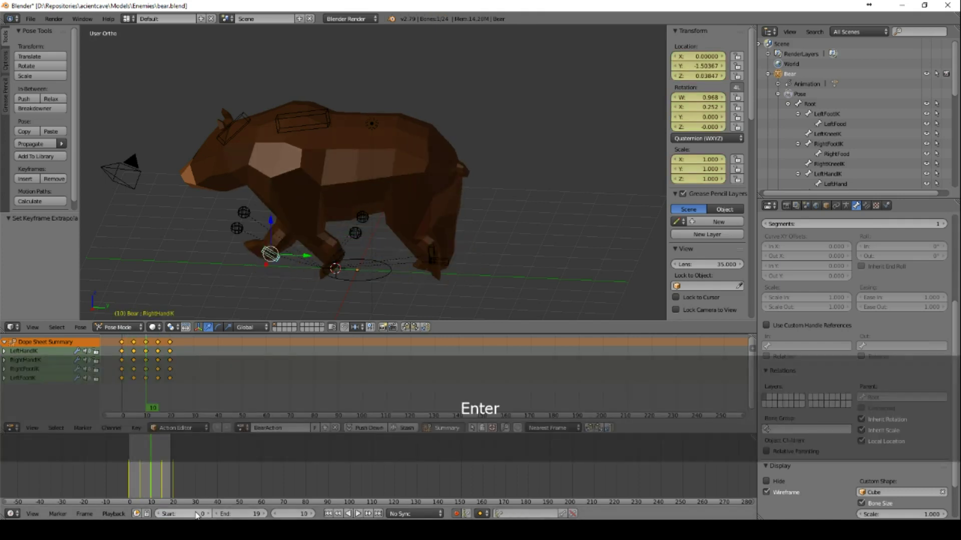
left_click(244, 513)
type("18")
key("Return")
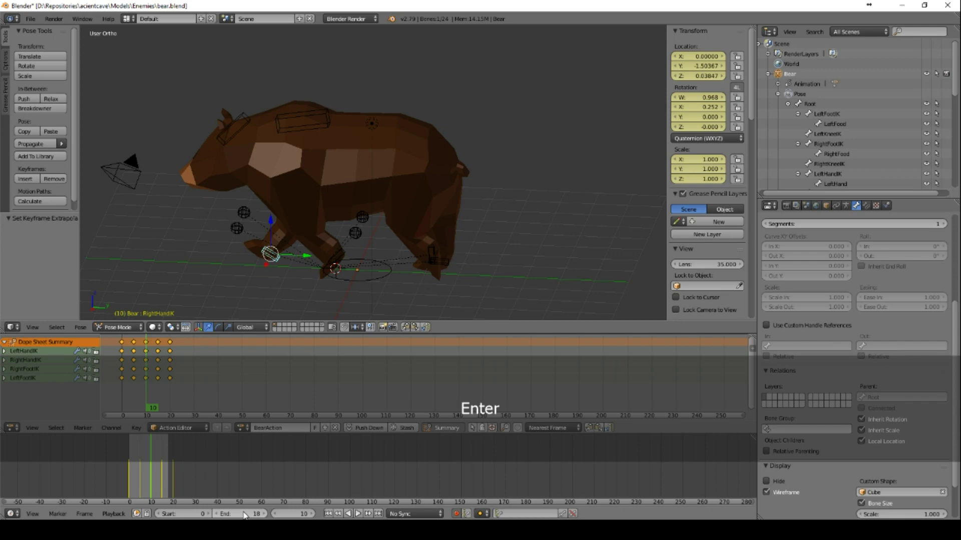
left_click(356, 514)
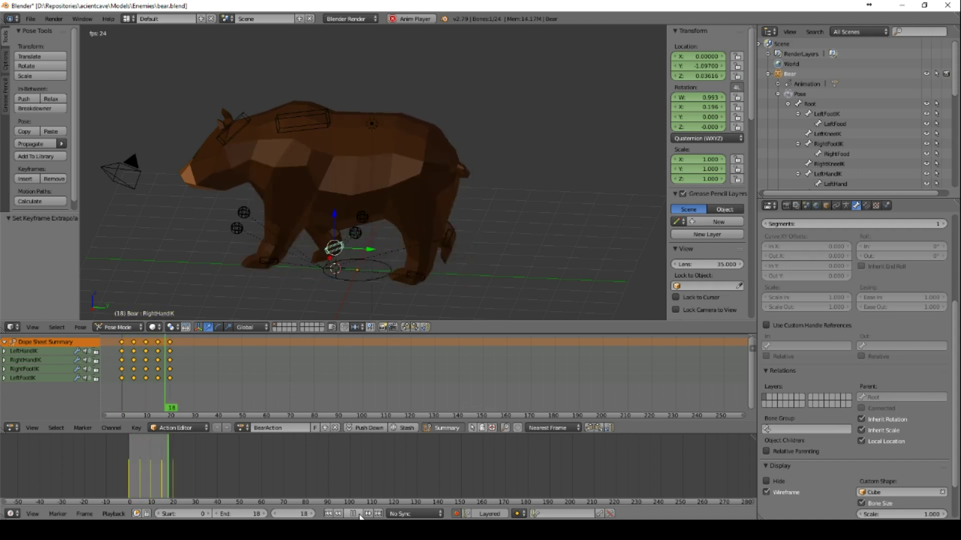
- Select the Neck bone and key it in rest rotation at frame 0
left_click(353, 513)
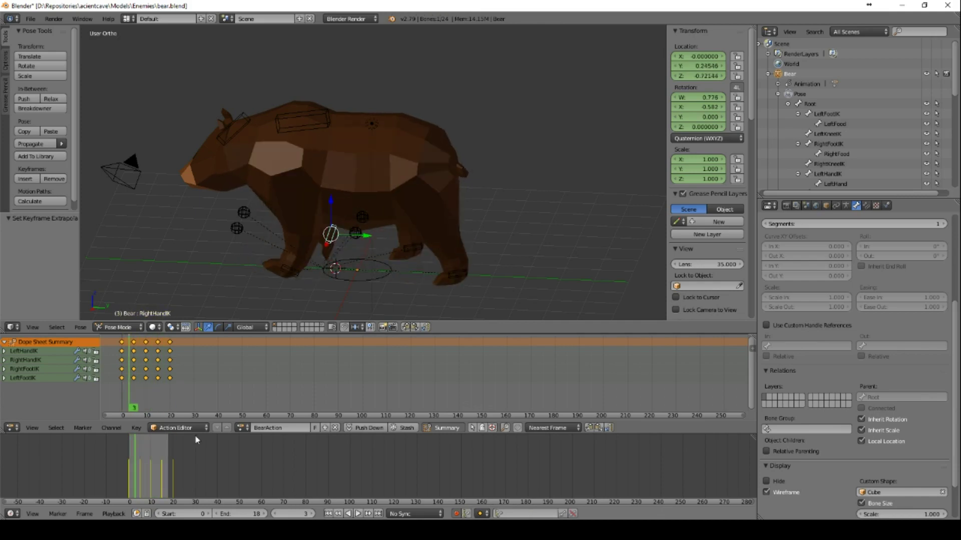
left_click(135, 360)
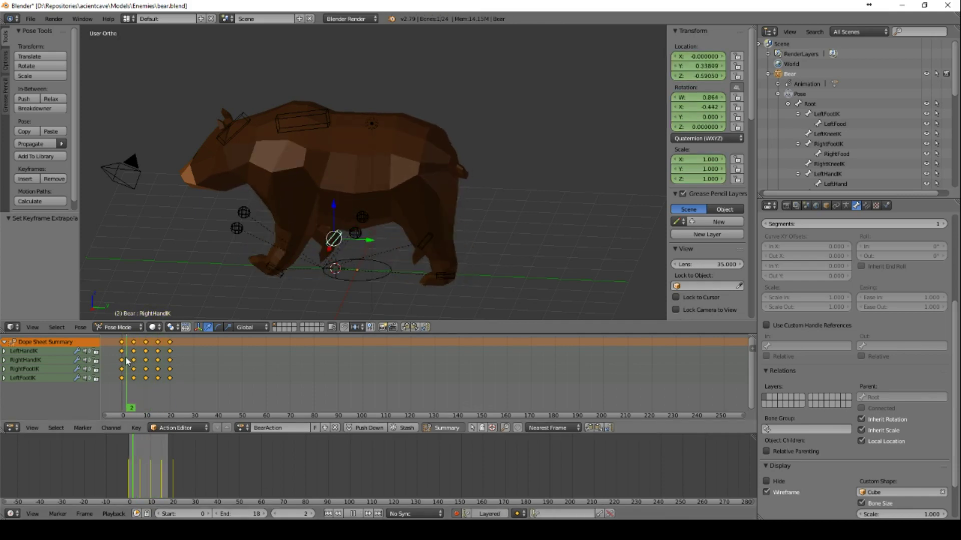
key("Escape")
right_click(316, 128)
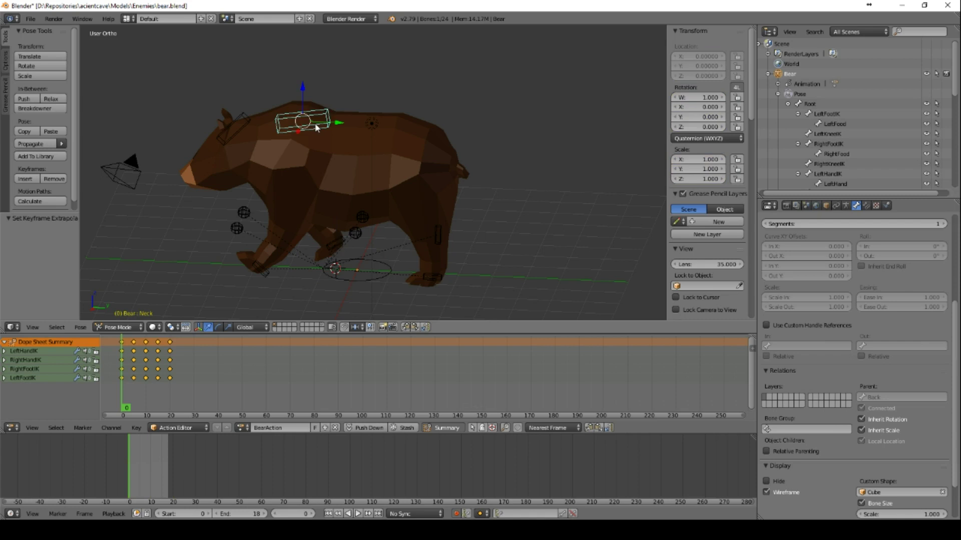
key("g")
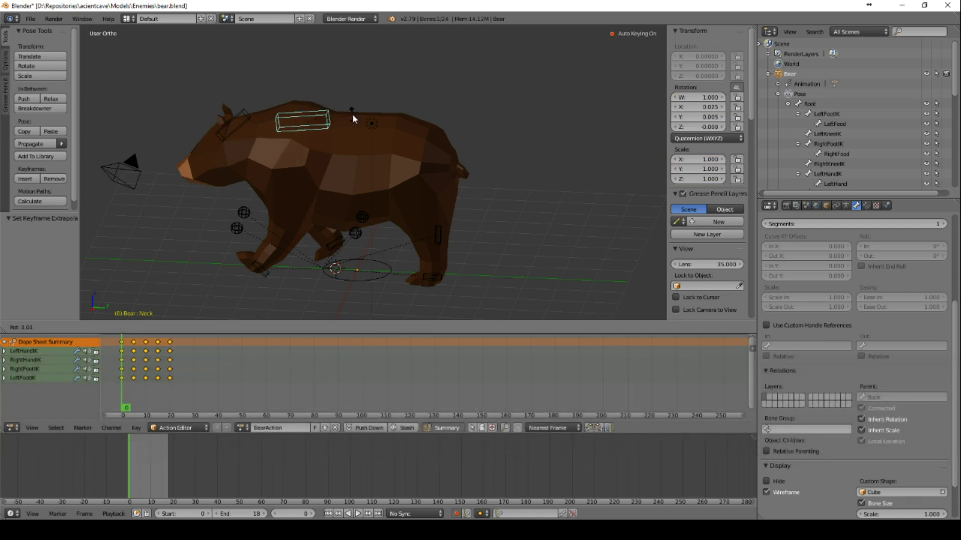
right_click(353, 114)
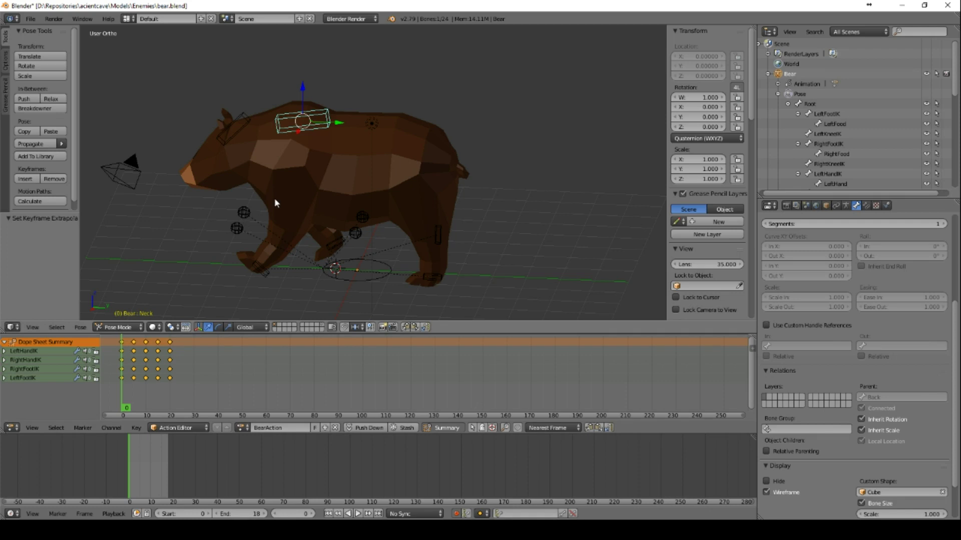
key("g")
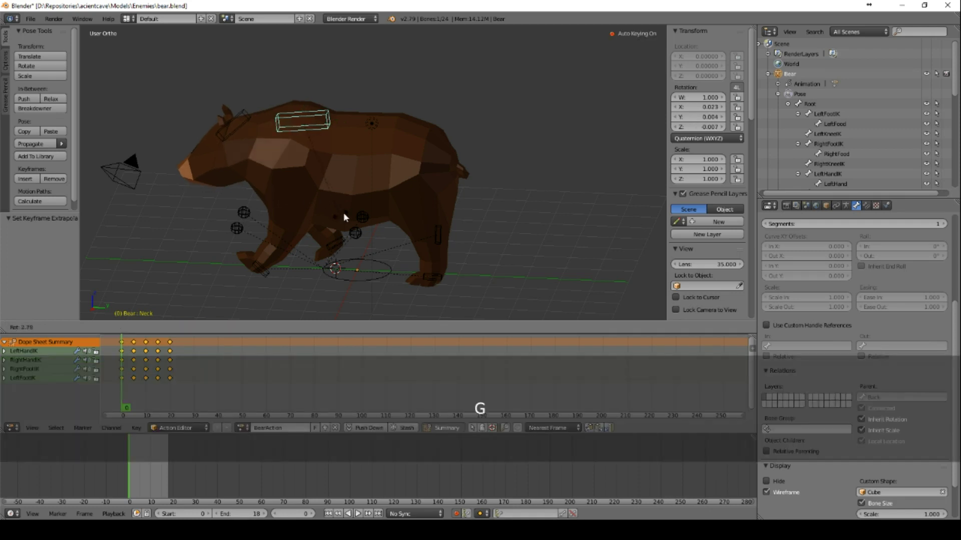
left_click(354, 187)
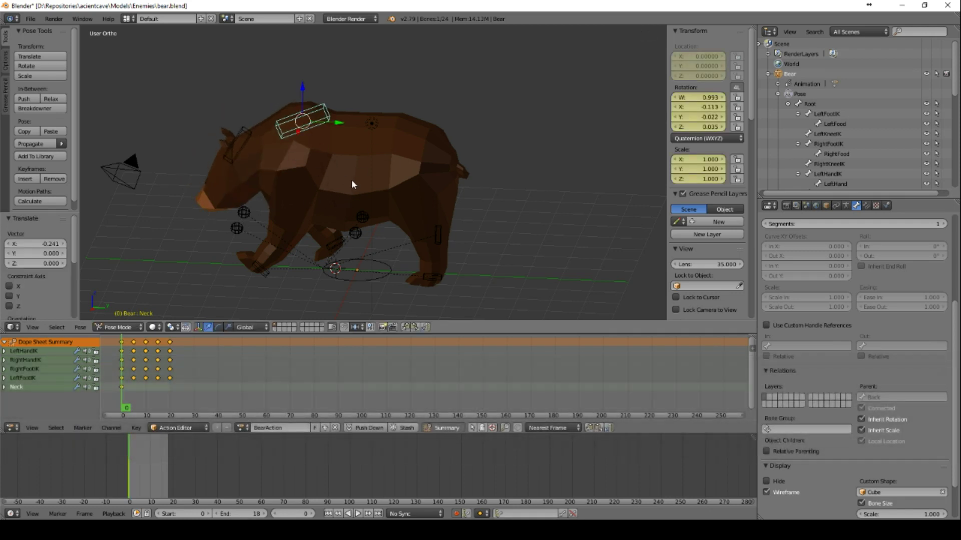
key("alt+r")
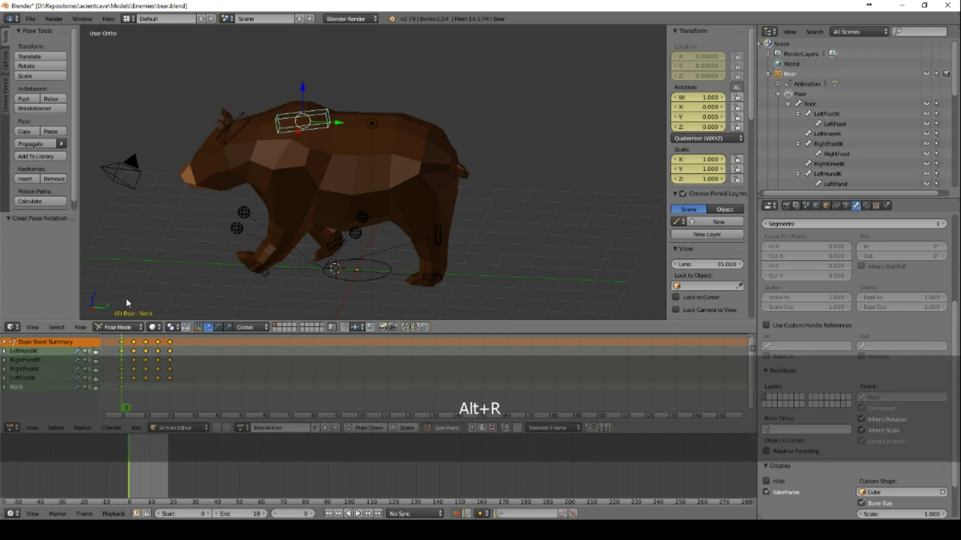
- Key the Neck bone in rest rotation at frame 20
left_click_drag(124, 380, 172, 383)
key("r")
right_click(448, 111)
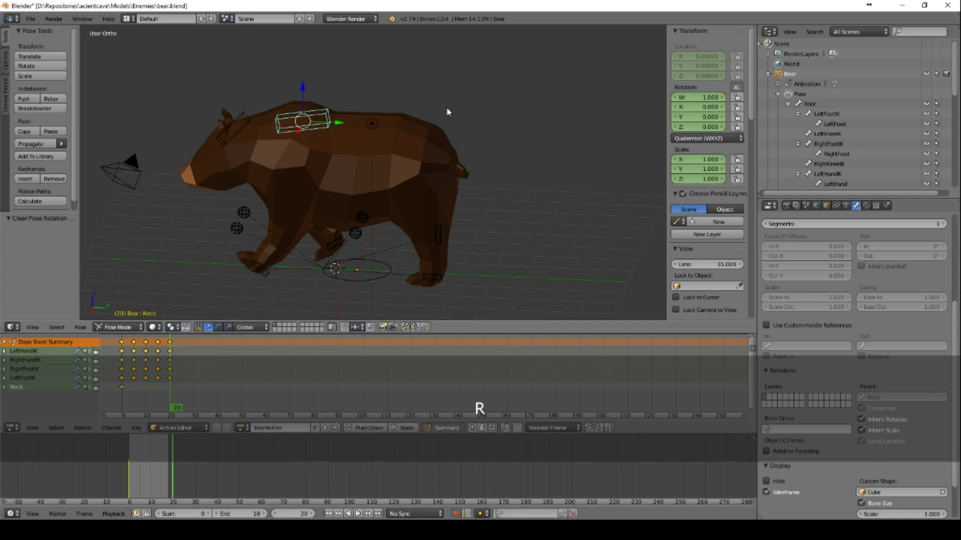
key("g")
left_click(439, 90)
key("alt+r")
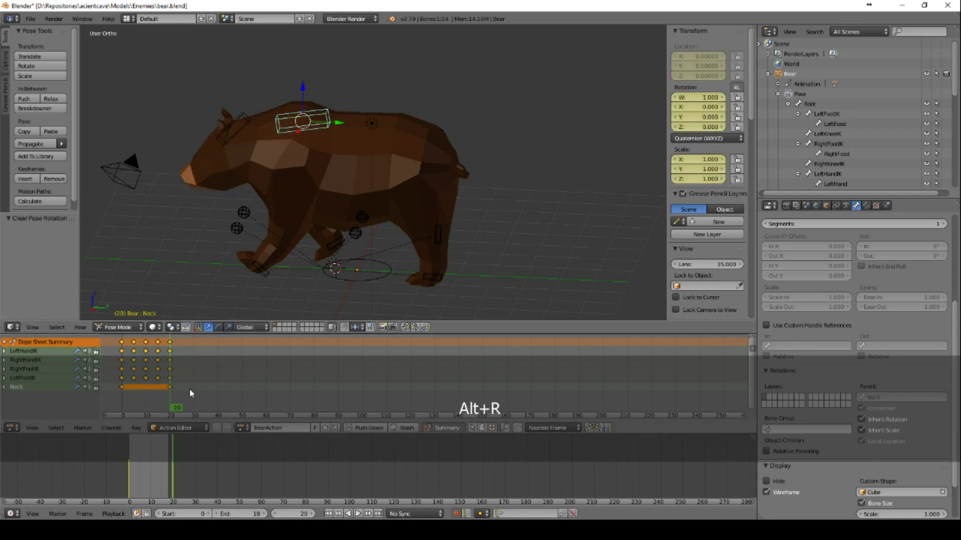
- Rotate the Neck -5.58° at frame 10 and preview the head bob
left_click_drag(171, 379, 147, 382)
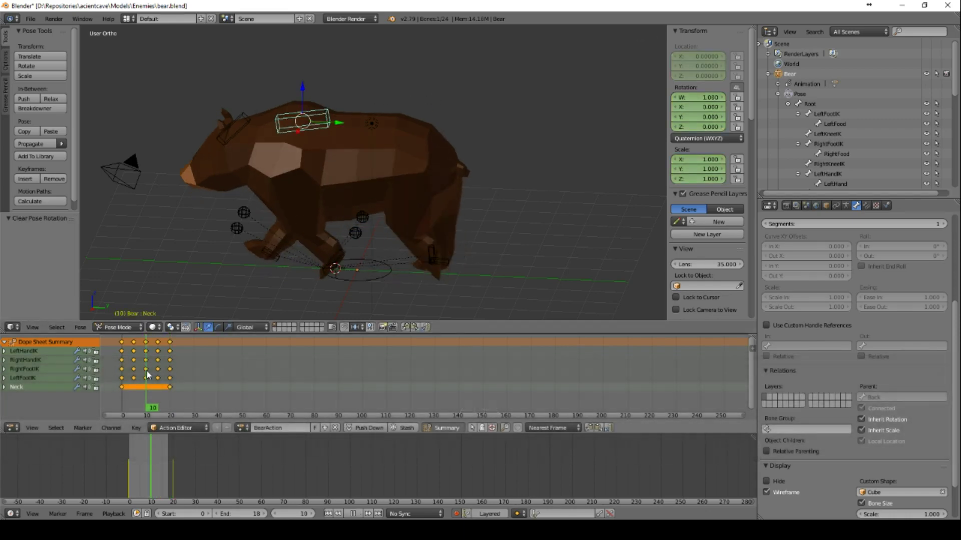
key("r")
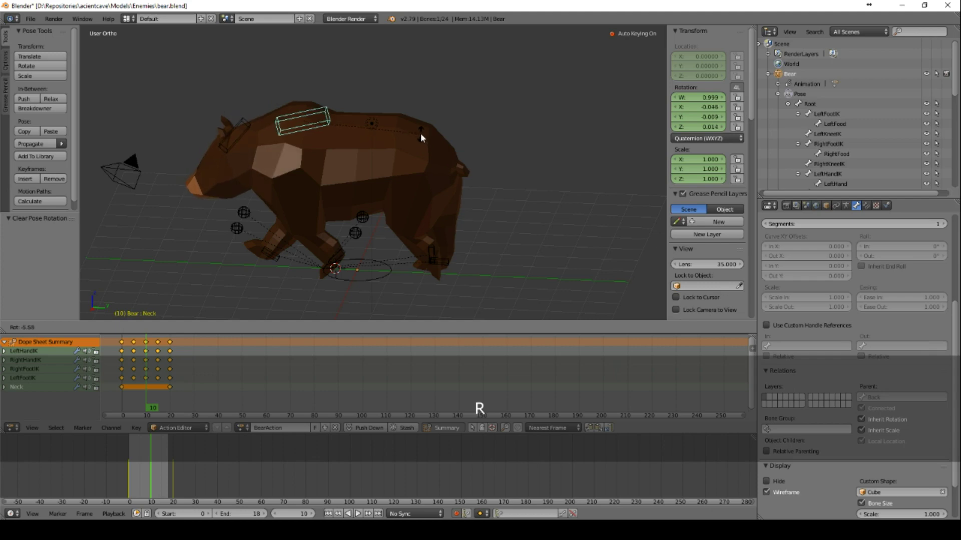
left_click(420, 133)
left_click(357, 514)
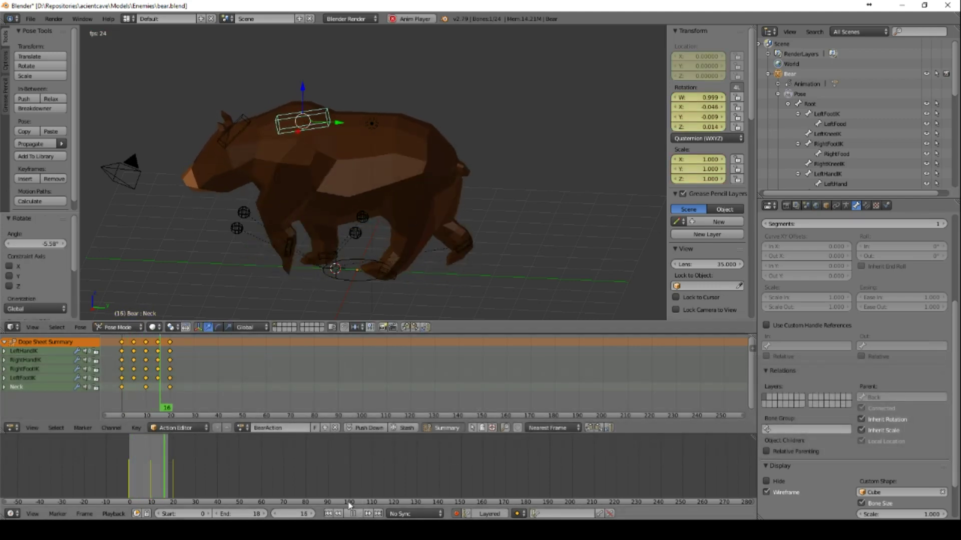
left_click(353, 514)
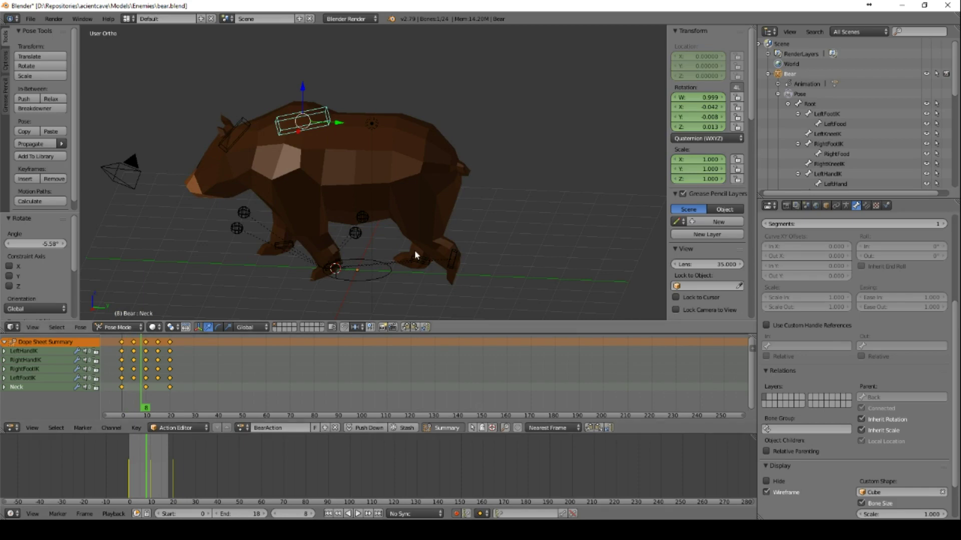
key("alt+a")
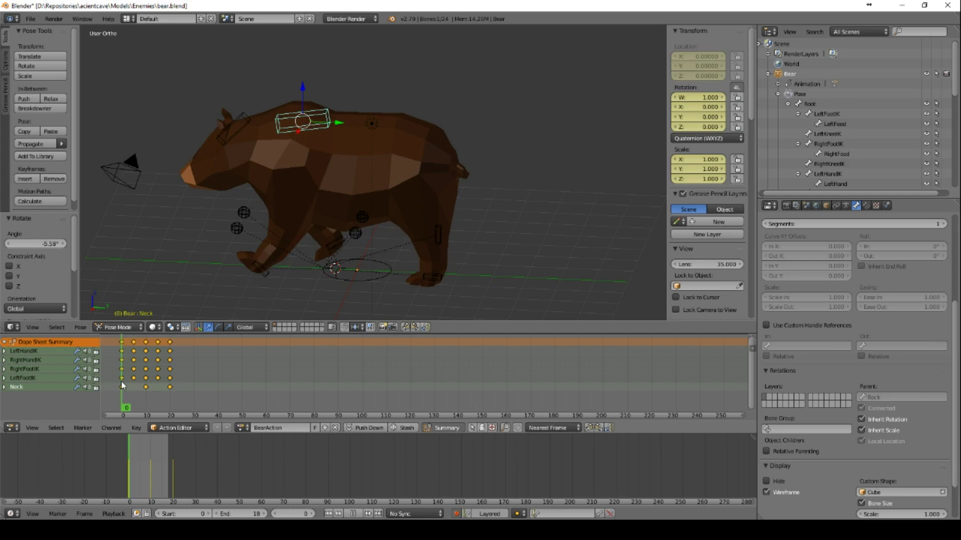
key("alt+a")
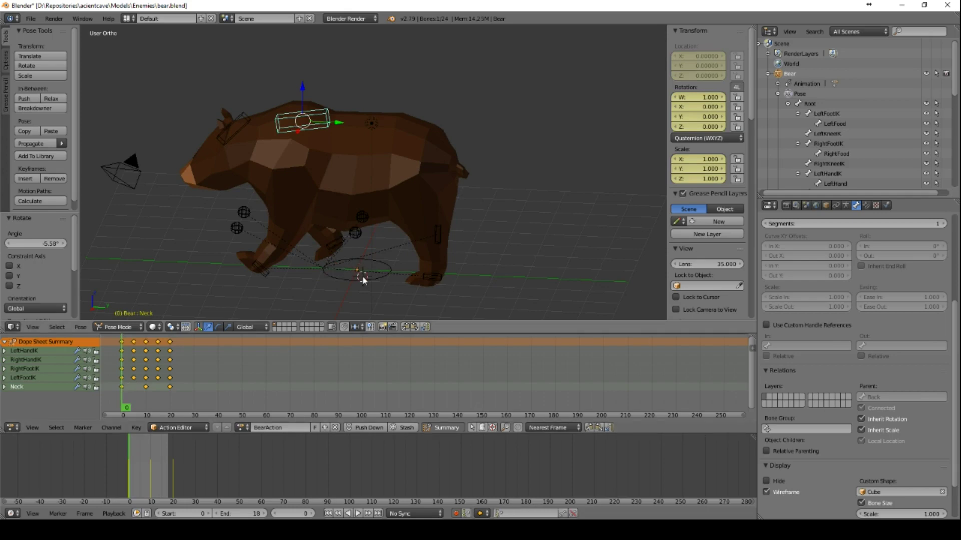
- Select the Root bone and key it at its rest location at frame 0
right_click(364, 280)
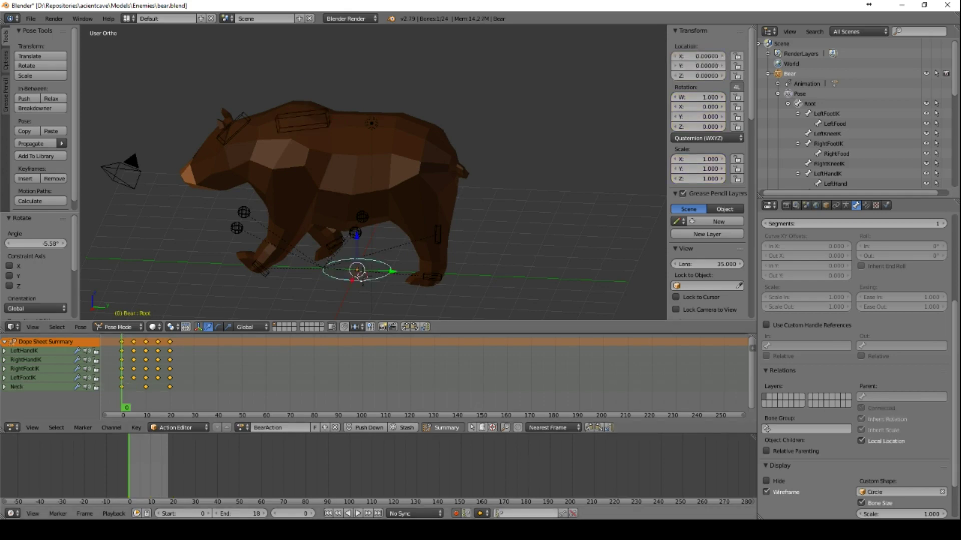
left_click(562, 514)
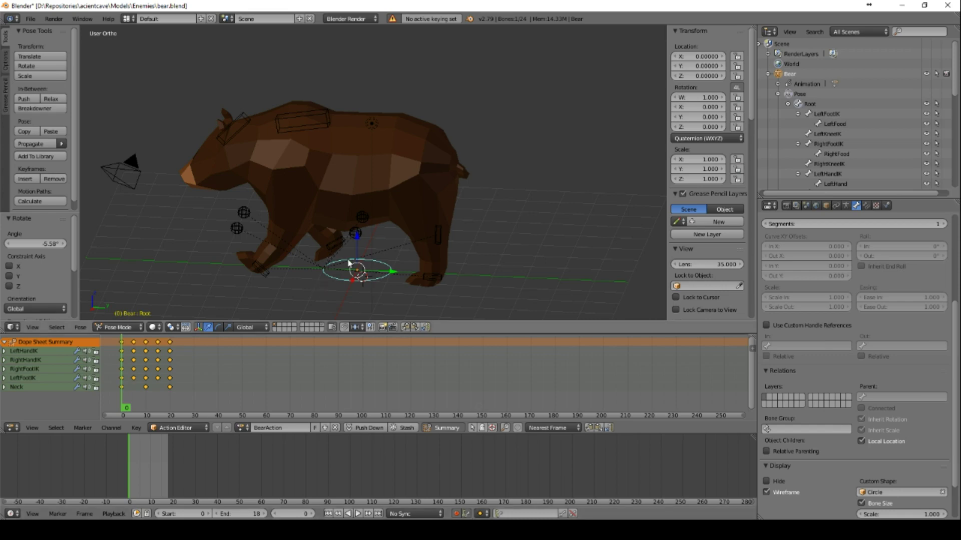
key("g")
left_click(395, 233)
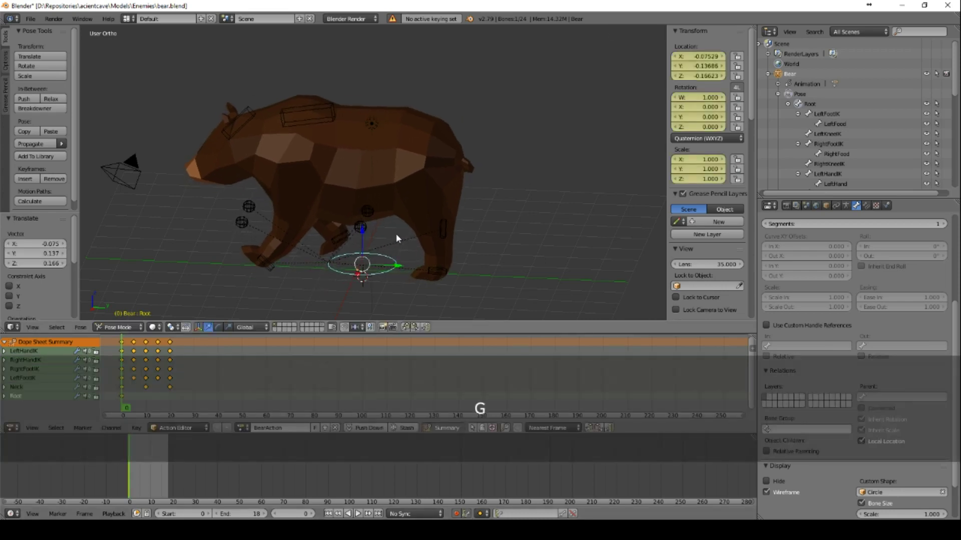
key("alt+g")
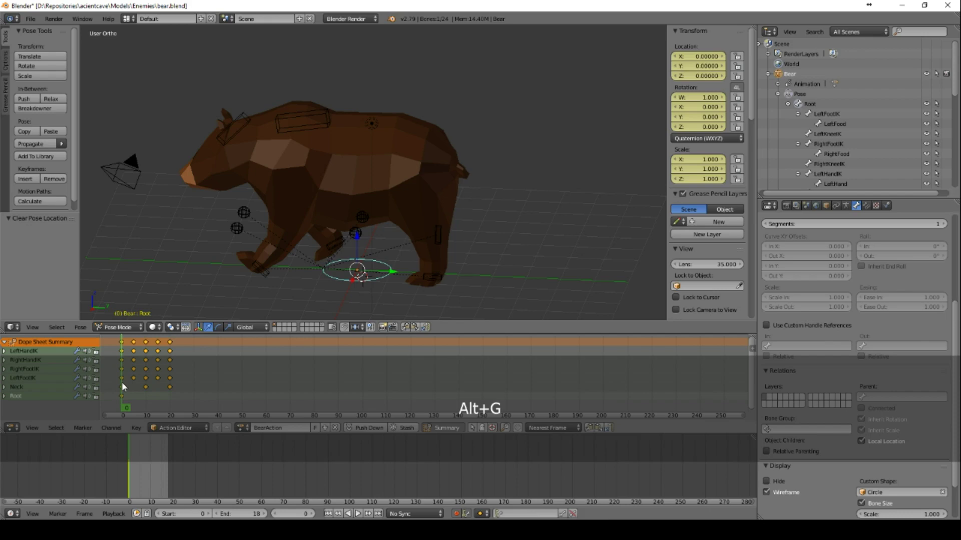
- Key the Root bone at its rest location at frame 20
left_click(171, 382)
key("g")
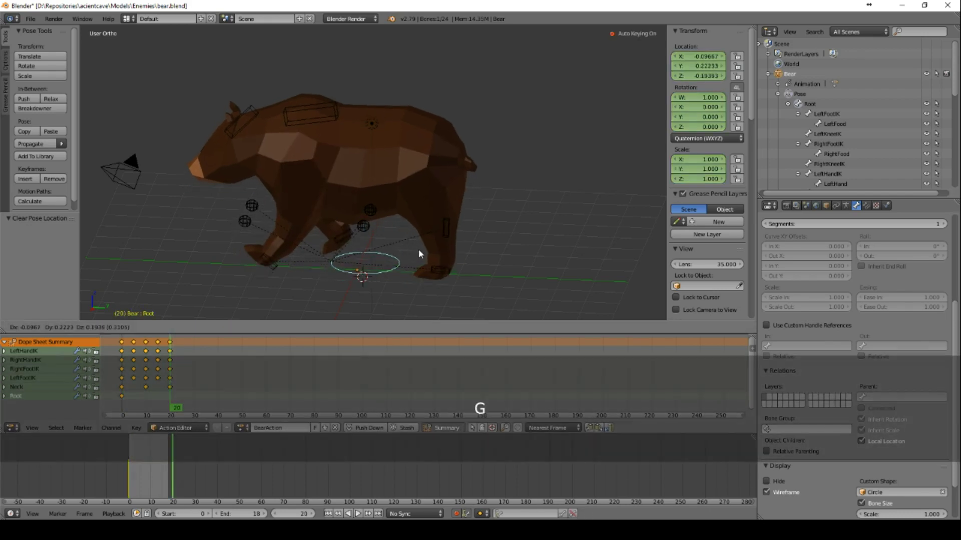
left_click(418, 249)
key("alt+g")
- Lower the Root bone along Z to -0.06158 at frame 10 and preview the walk
left_click(147, 395)
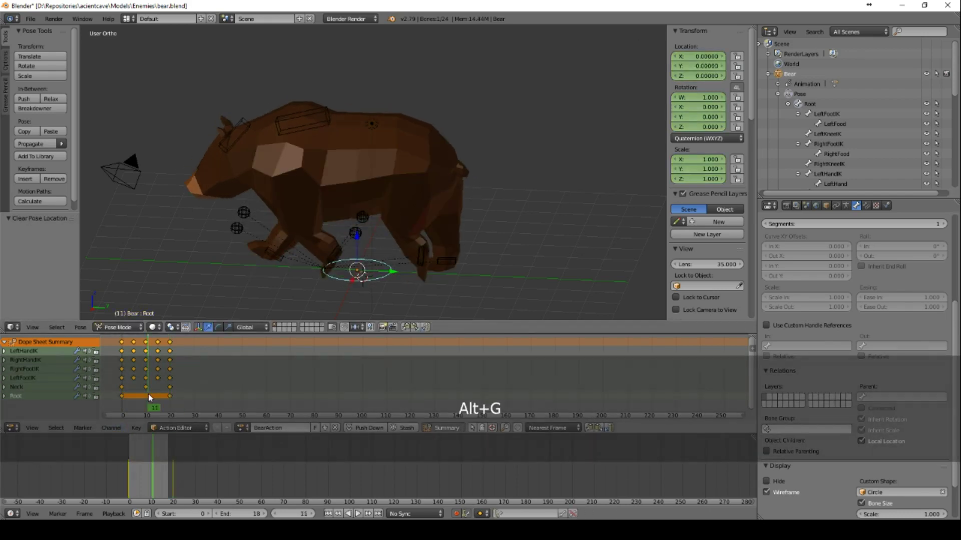
key("g")
key("z")
left_click(356, 236)
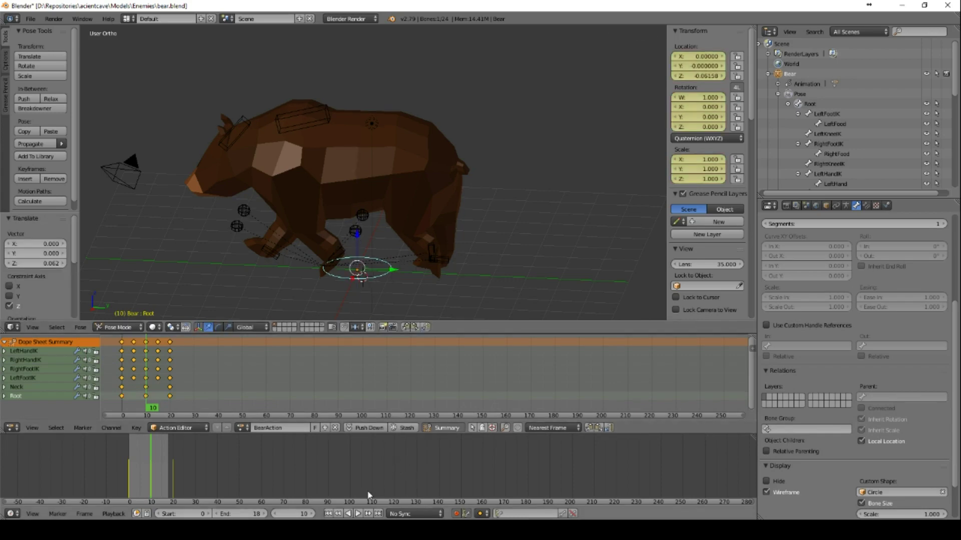
left_click(358, 513)
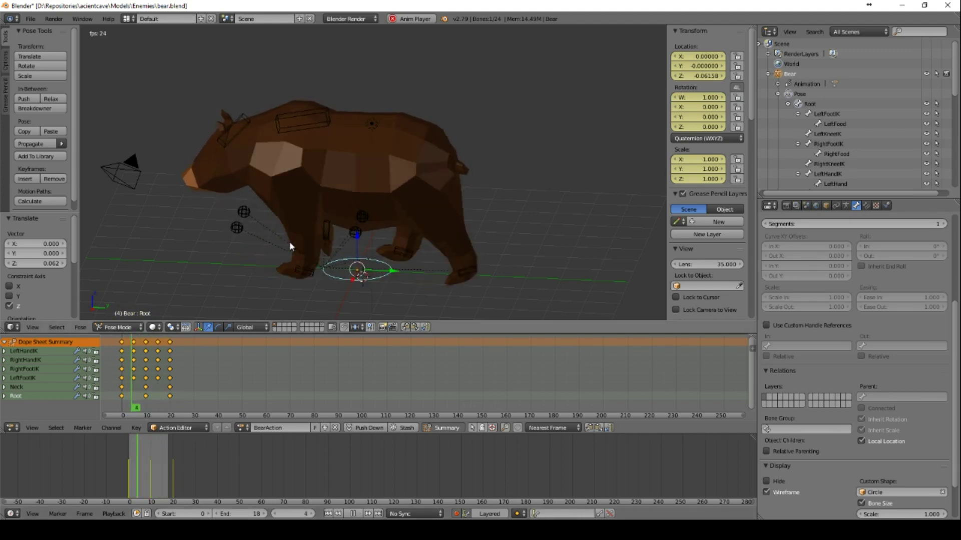
mouse_move(443, 225)
middle_mouse_down()
mouse_move(527, 205)
mouse_move(529, 219)
mouse_move(544, 203)
mouse_move(451, 235)
middle_mouse_up()
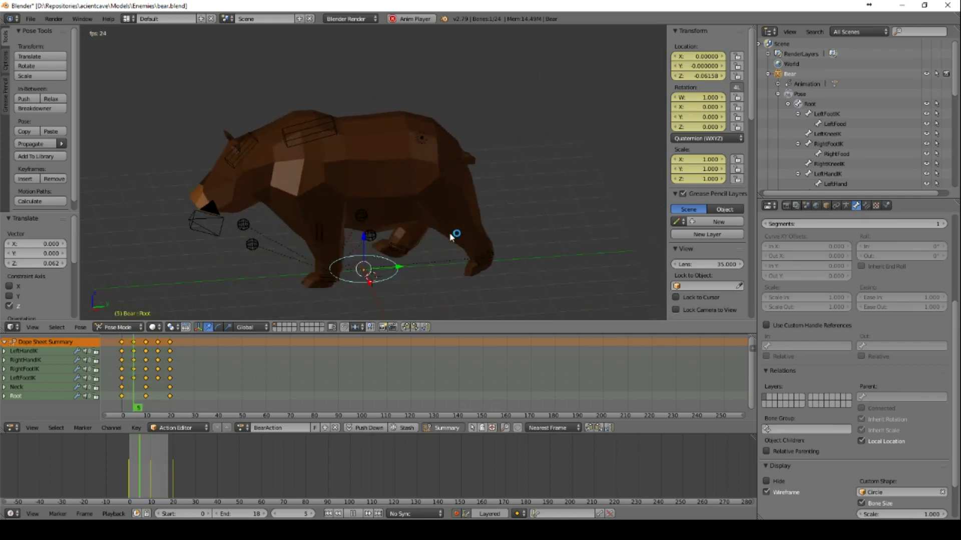
key("alt+a")
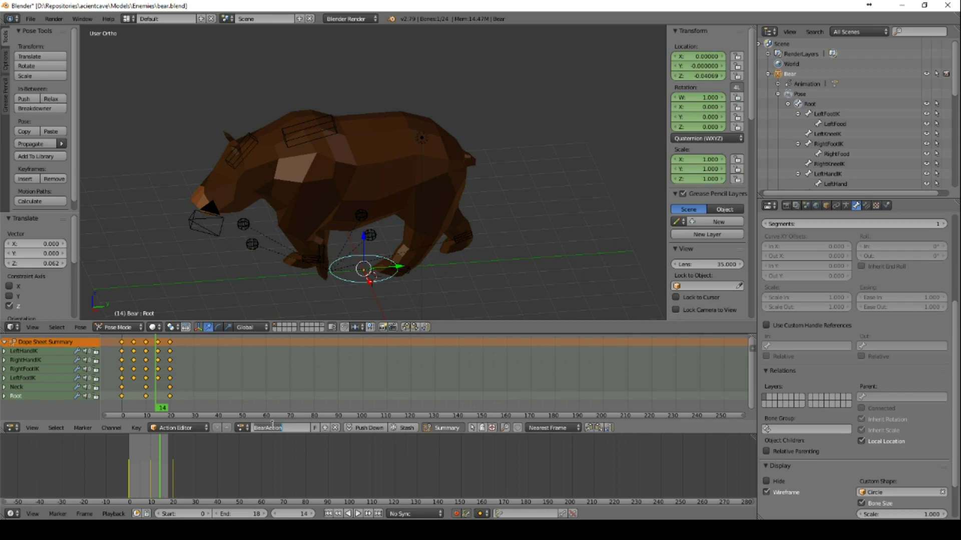
- Rename BearAction to 'Walk' and enable its fake user
type("Walk")
key("Return")
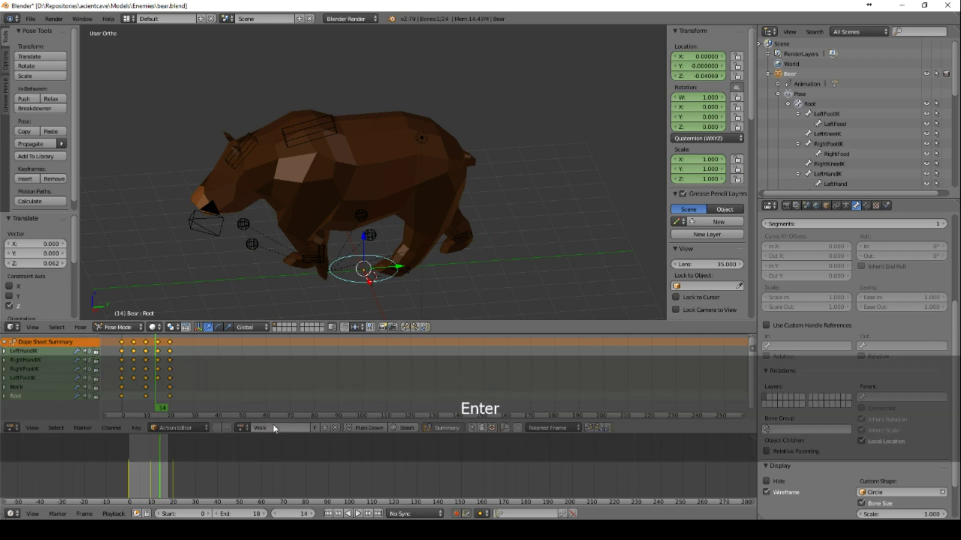
left_click(243, 428)
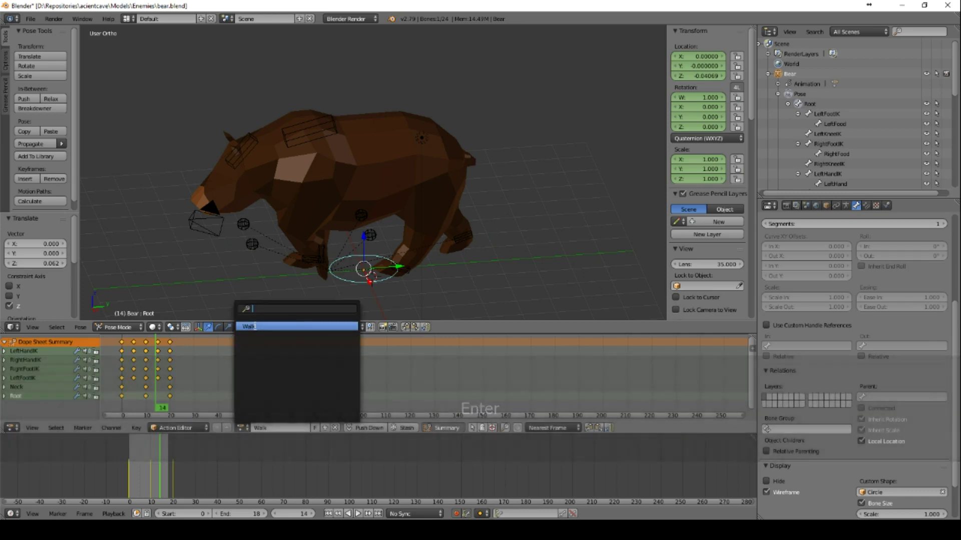
left_click(314, 428)
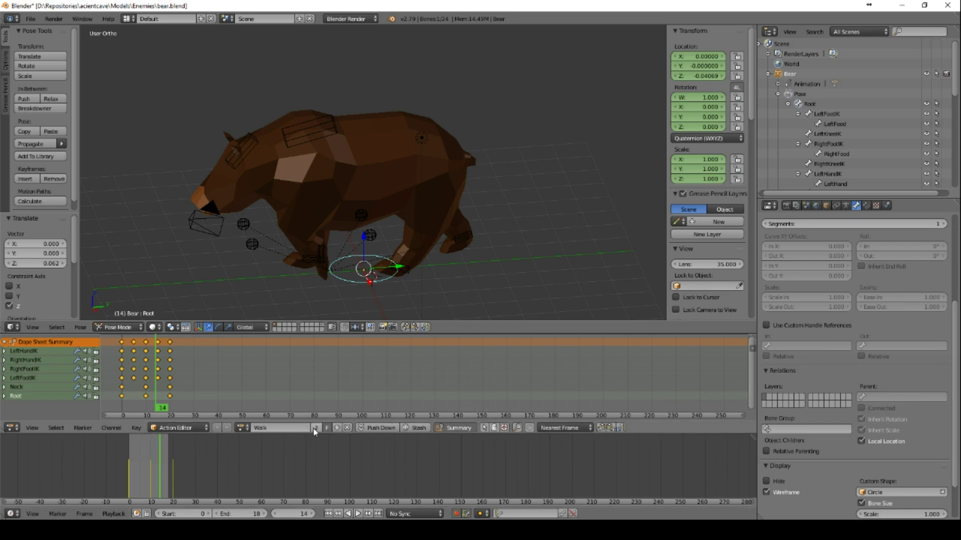
left_click(242, 429)
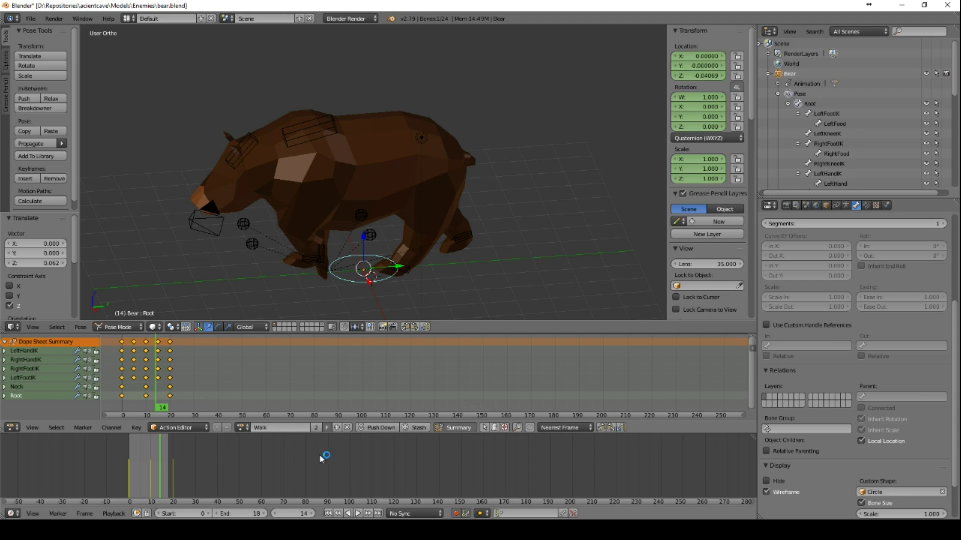
left_click(331, 428)
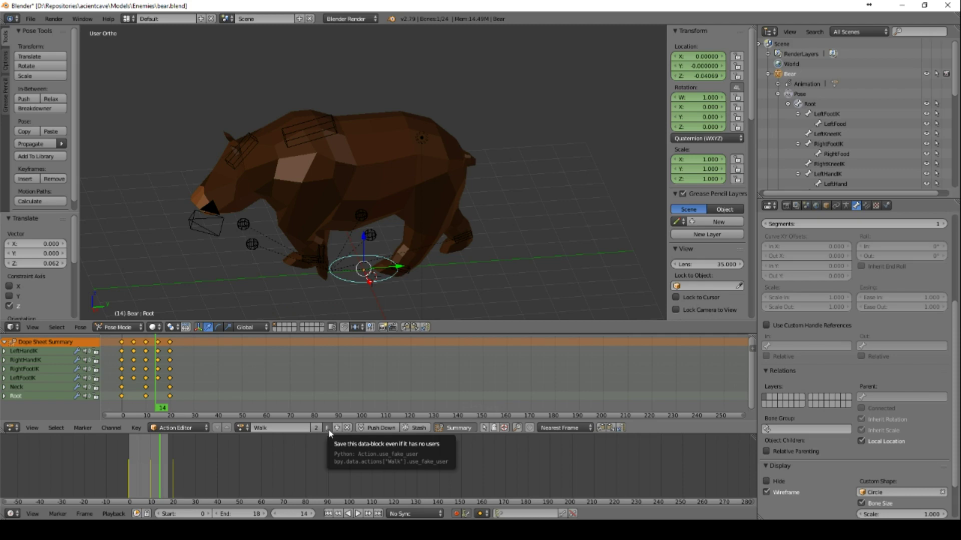
- In the NLA Editor, push Walk down onto a track renamed 'Walk', then return to the Dope Sheet
left_click(15, 430)
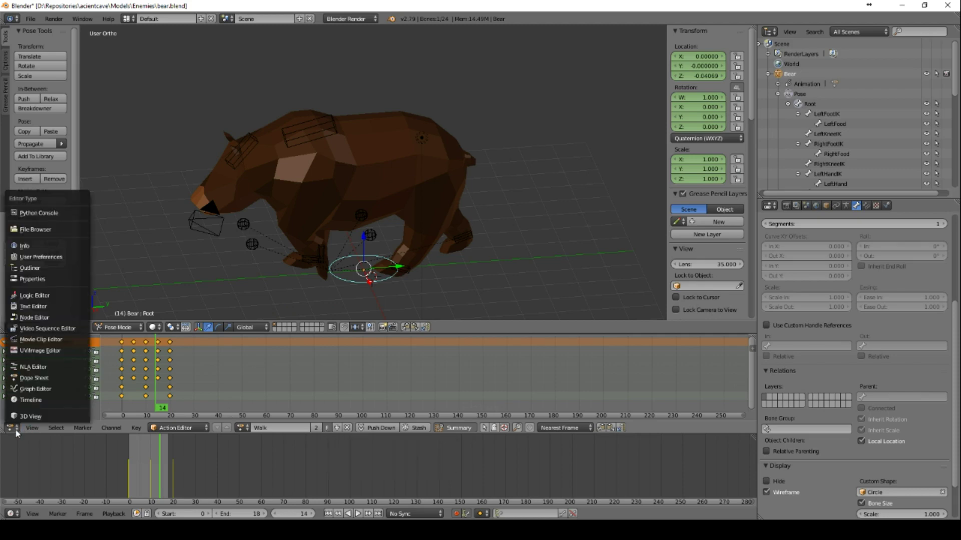
left_click(45, 366)
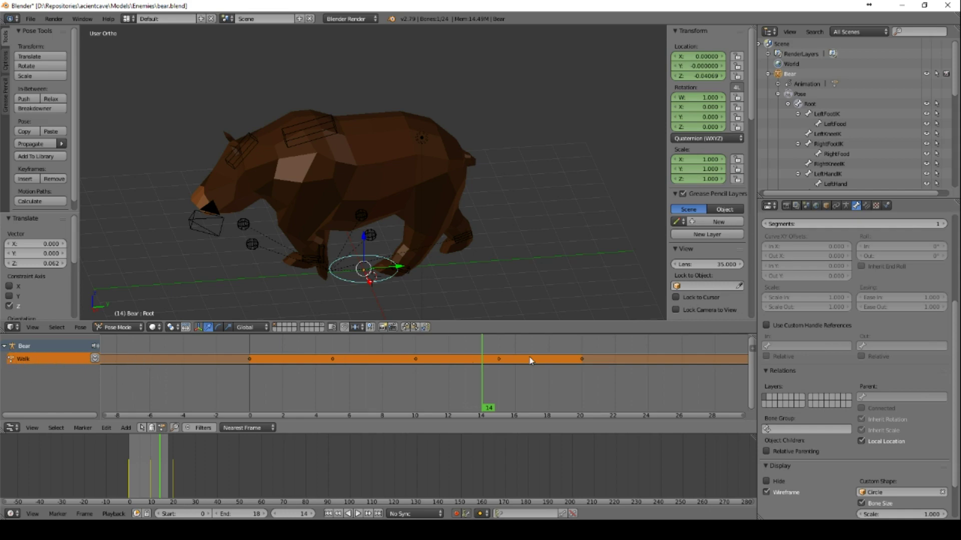
left_click(95, 358)
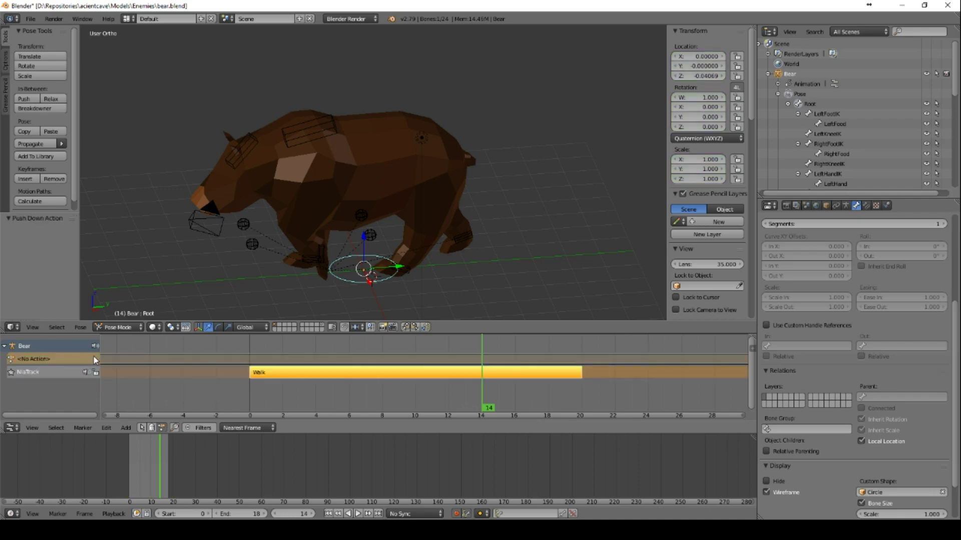
double_click(25, 374)
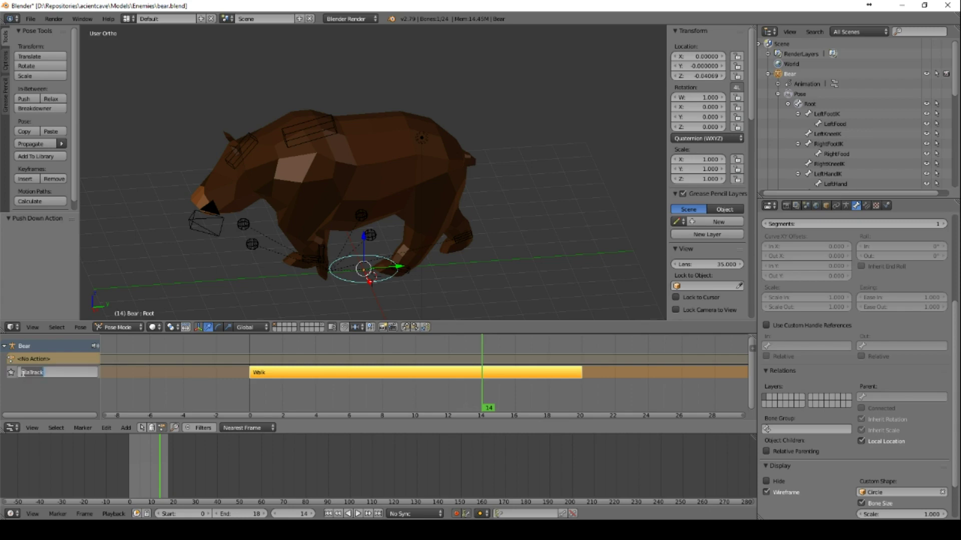
type("Walk")
key("Return")
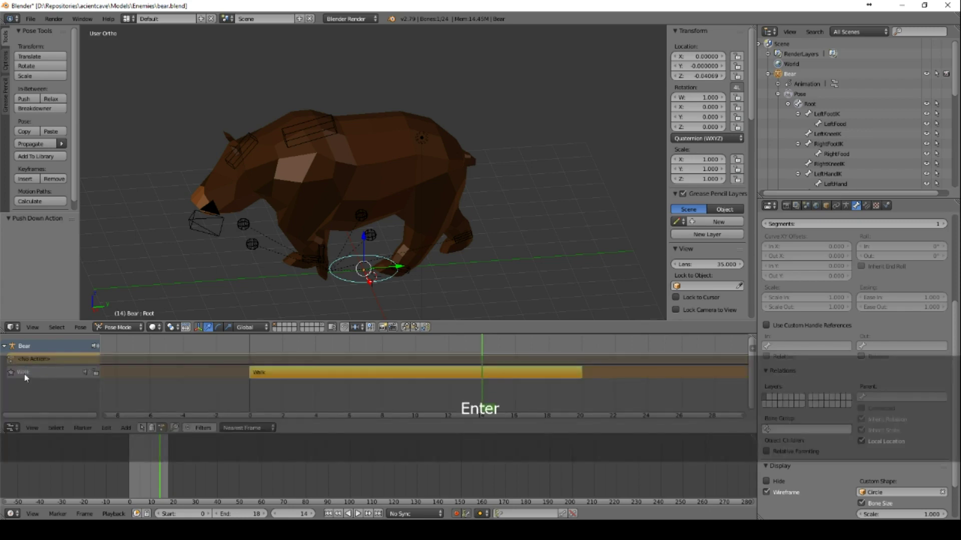
left_click(11, 428)
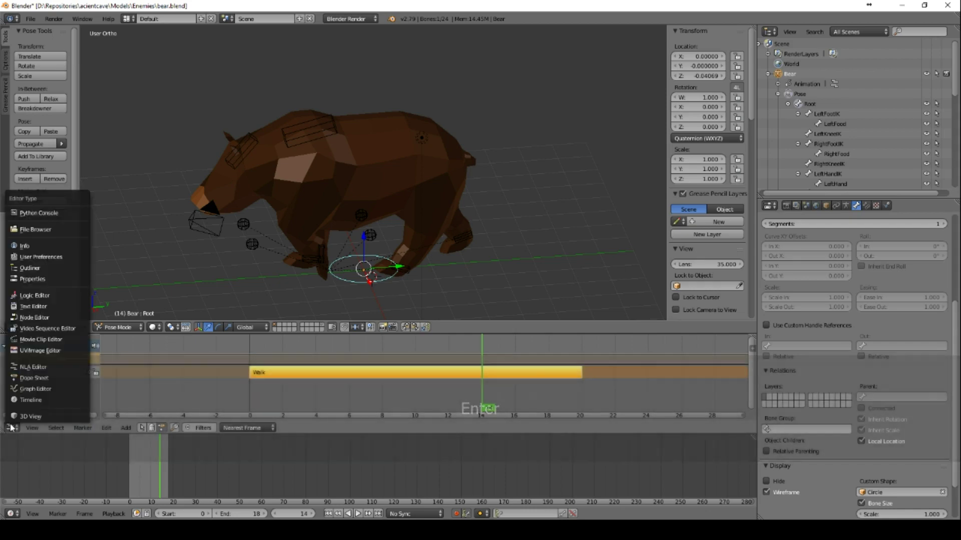
left_click(31, 378)
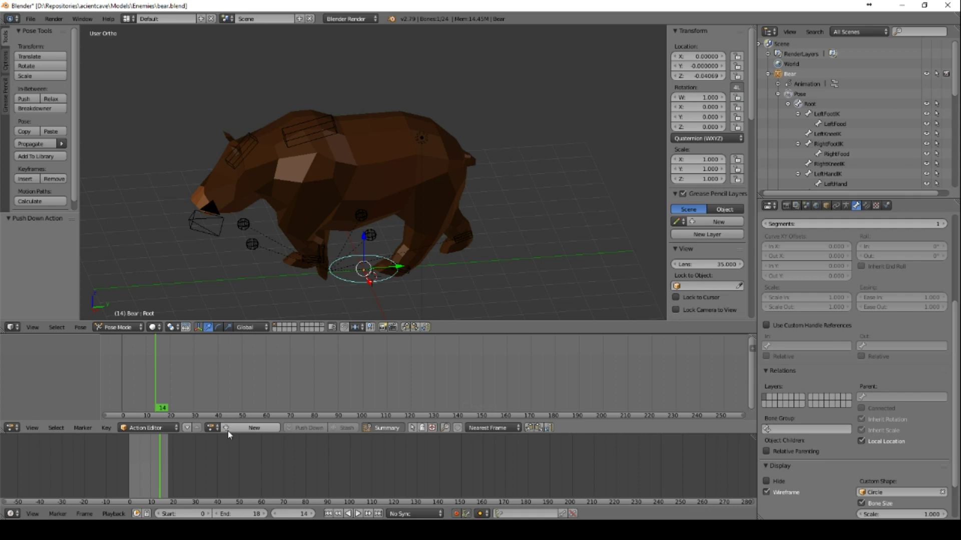
- Create a new action named 'Look'
left_click(213, 428)
left_click(235, 428)
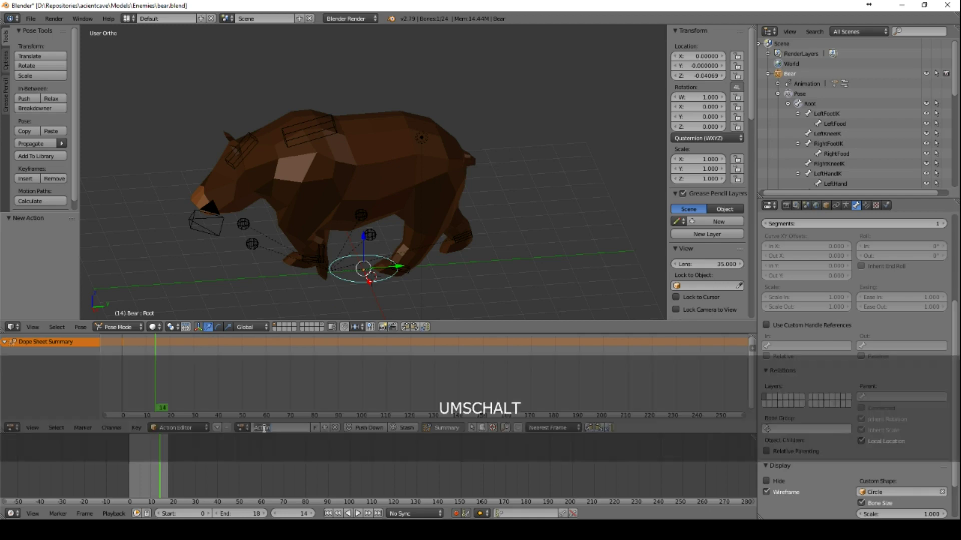
type("Look")
key("Return")
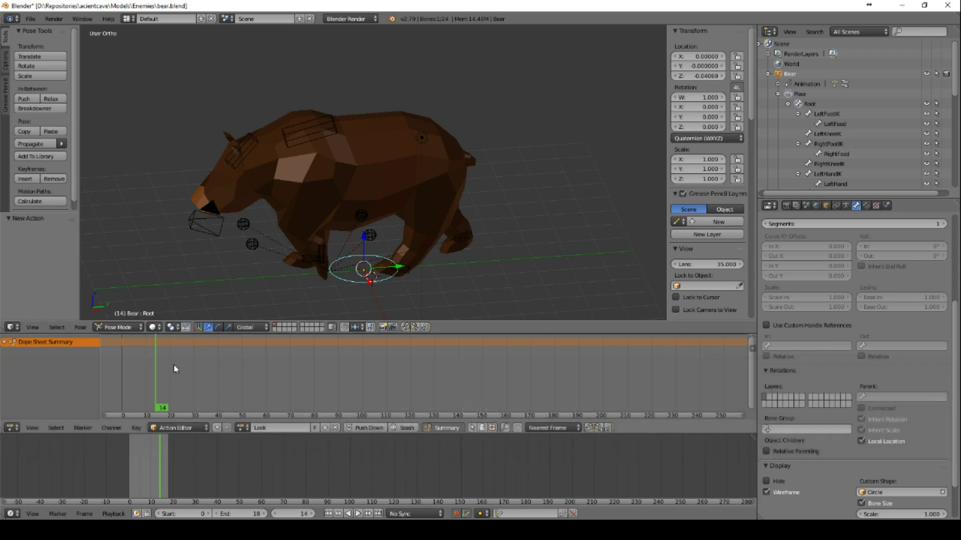
- At frame 0, select all bones and clear their location and rotation to rest
key("shift+Left")
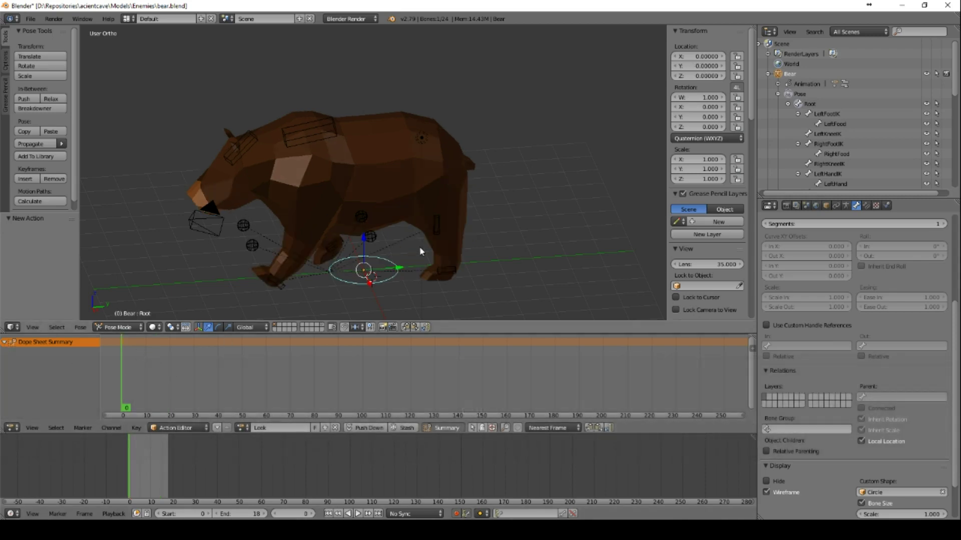
key("a")
key("alt+g")
key("alt+r")
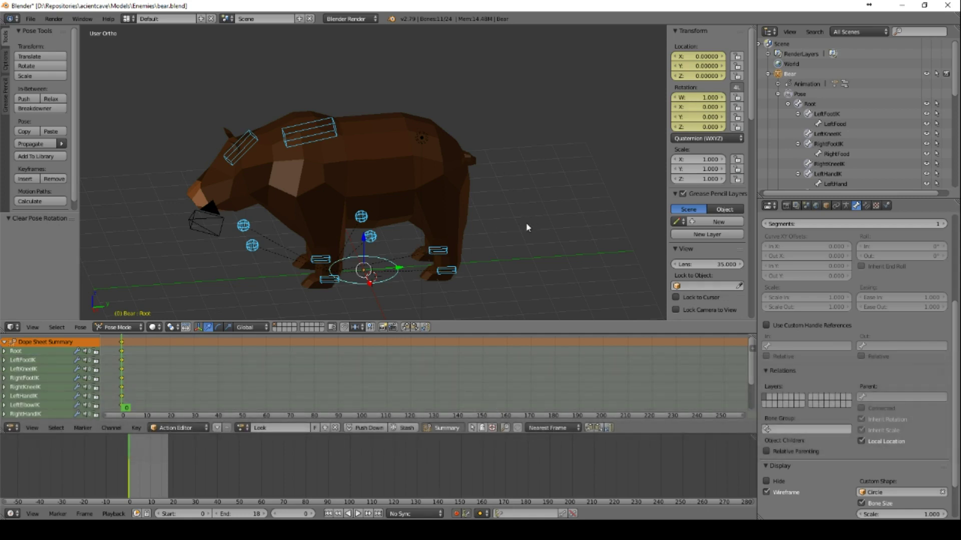
middle_click_drag(474, 242, 415, 230)
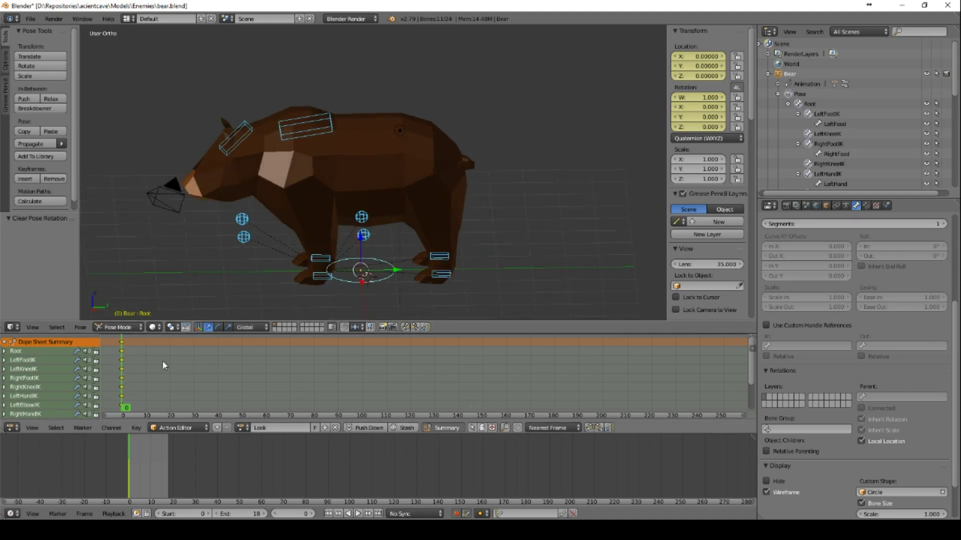
scroll(162, 360, "up", 2, "ctrl")
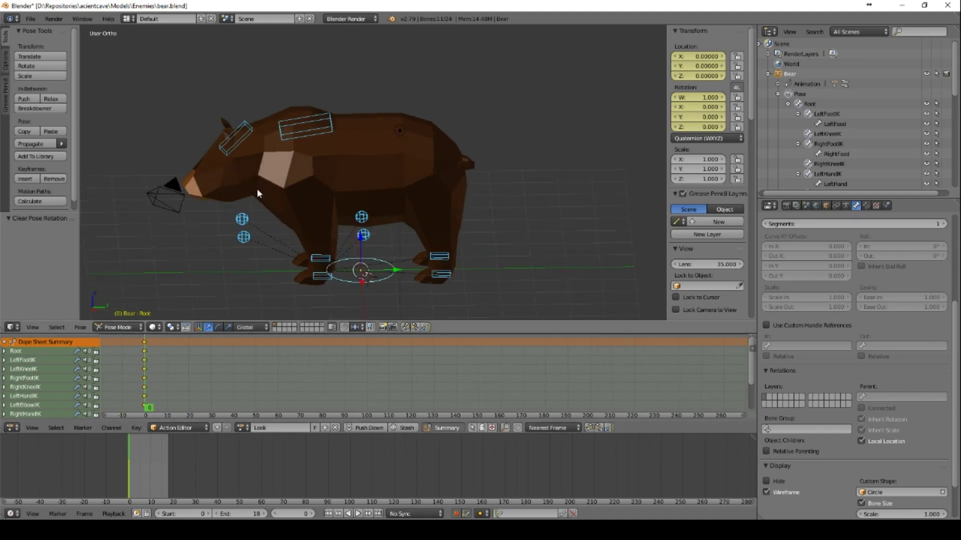
- At frame 10, rotate the Neck and Head bones to turn the head one way
right_click(241, 146)
left_click_drag(145, 379, 166, 380)
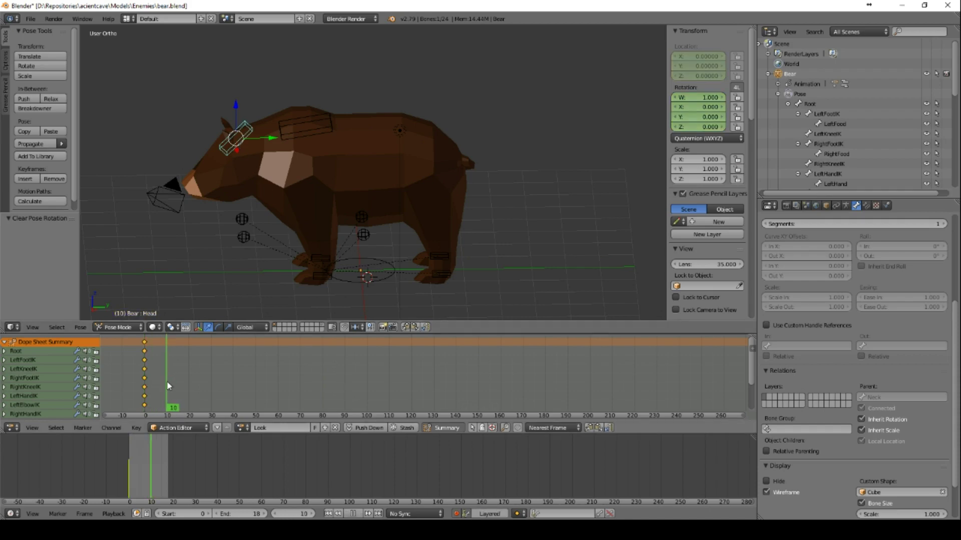
middle_click_drag(407, 132, 348, 205)
right_click(327, 118)
key("KP_7")
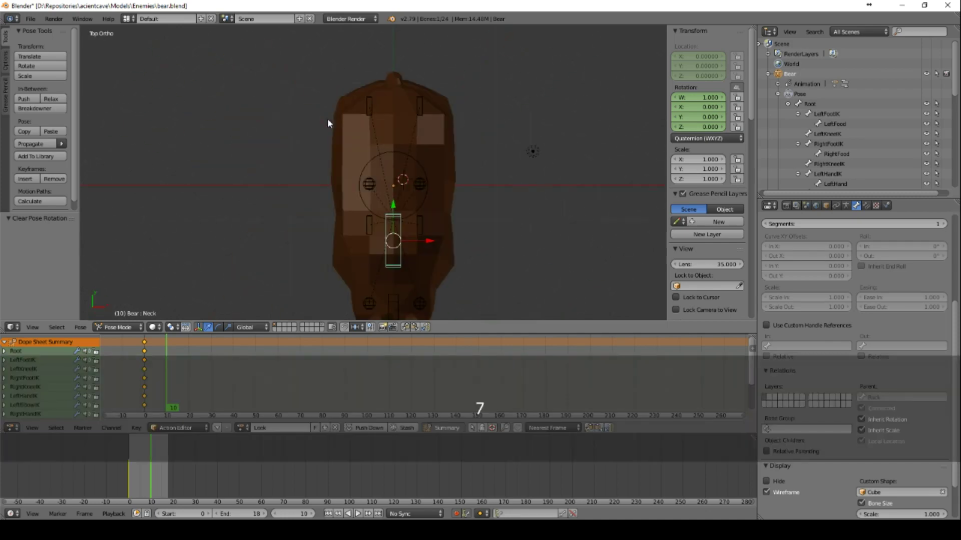
scroll(327, 118, "down", 3)
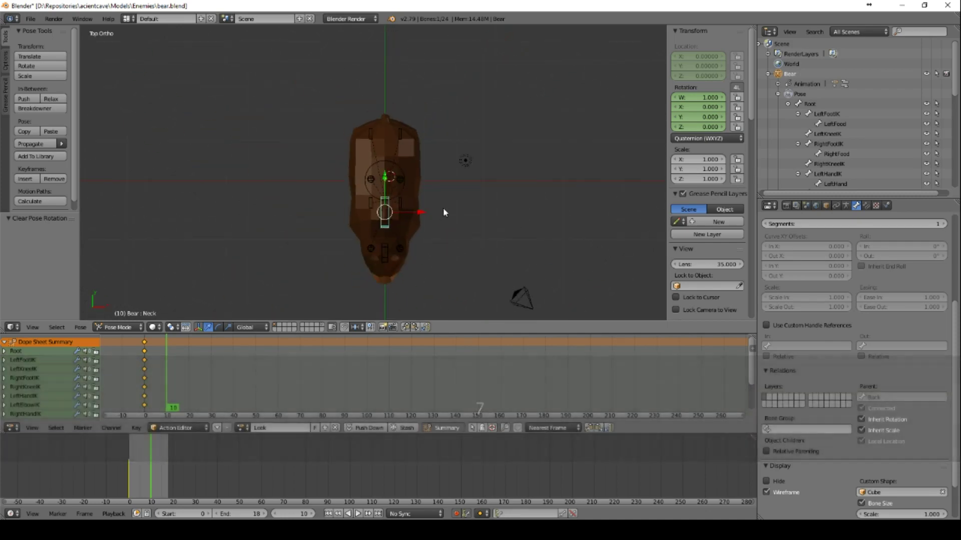
key("r")
left_click(448, 192)
right_click(411, 248)
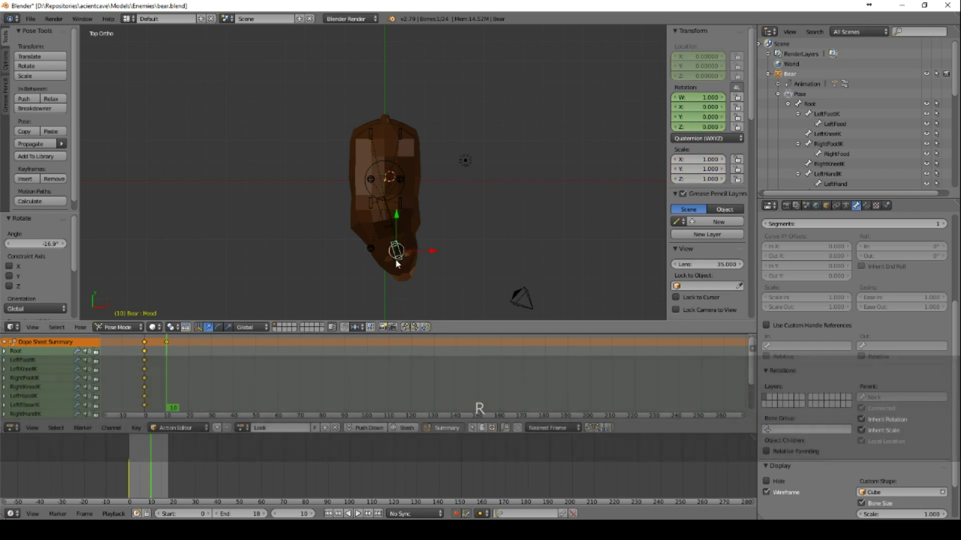
key("r")
left_click(484, 205)
- At frame 20, clear all bones' pose and turn the Head 22.7° the other way
left_click_drag(171, 374, 189, 377)
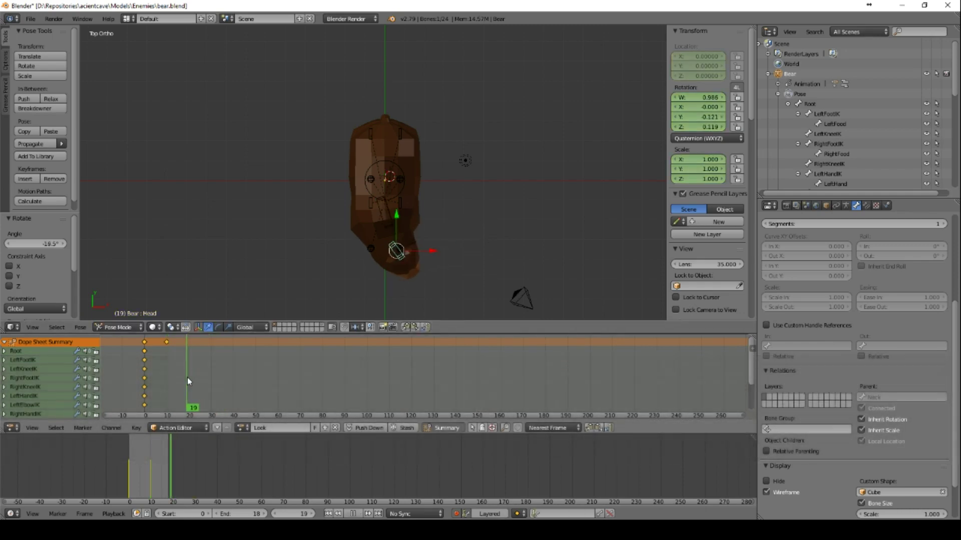
left_click(189, 377)
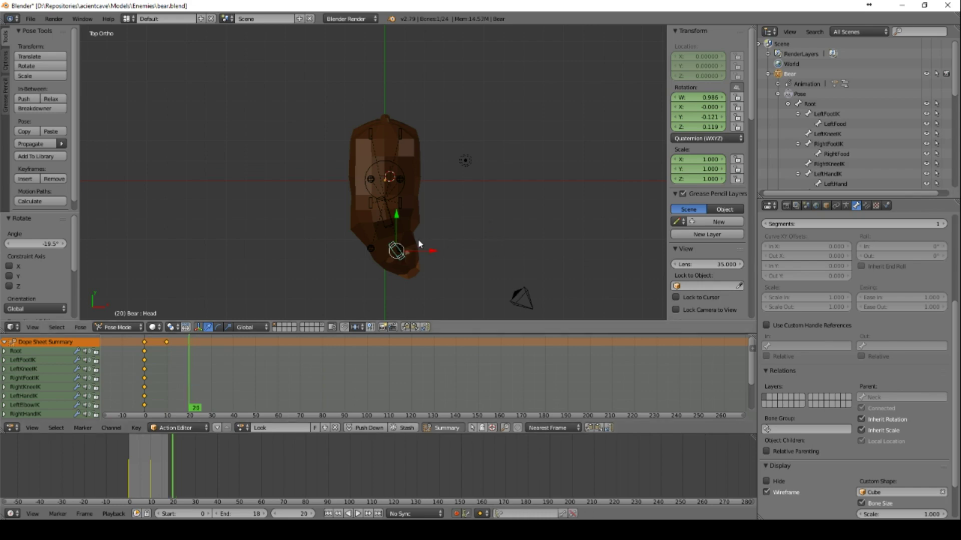
key("a")
key("alt+g")
key("alt+r")
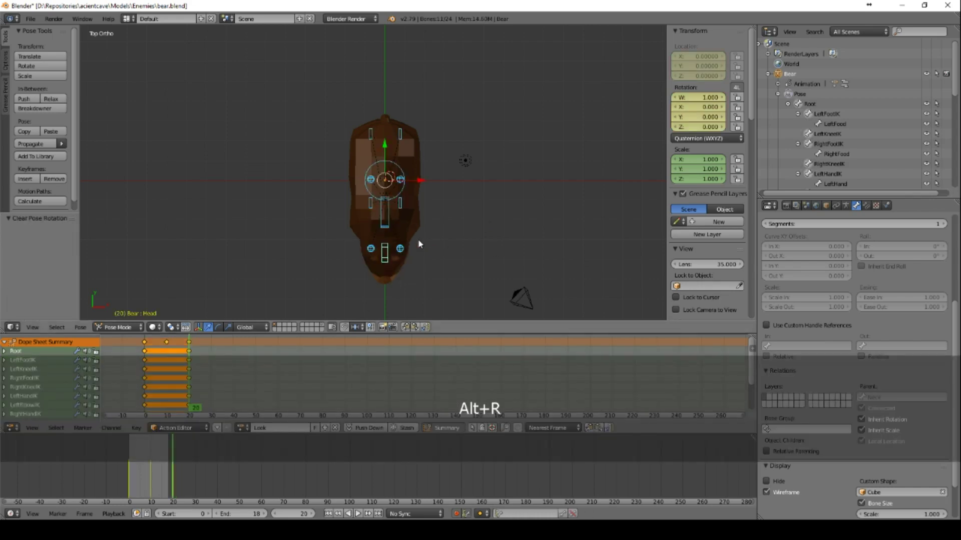
right_click(388, 216)
key("r")
left_click(474, 221)
key("r")
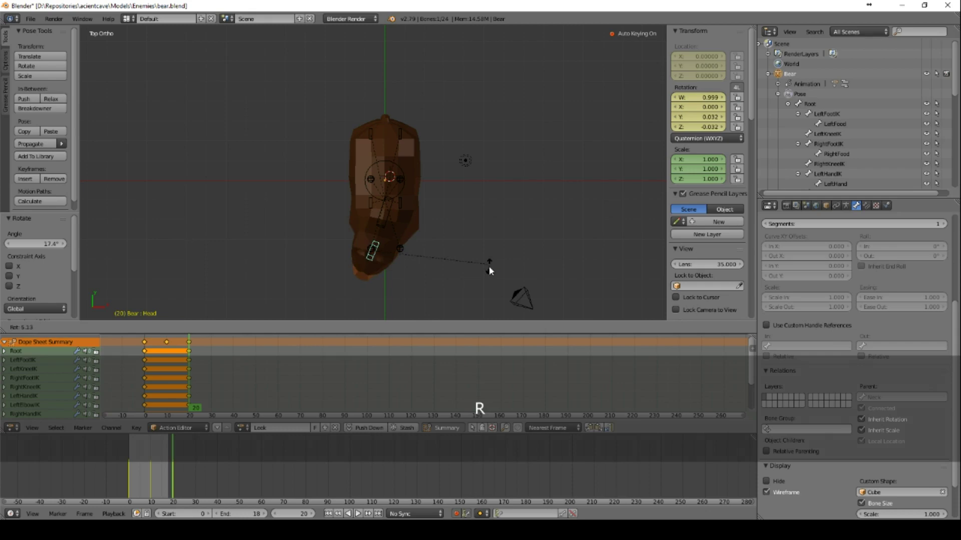
left_click(473, 296)
key("g")
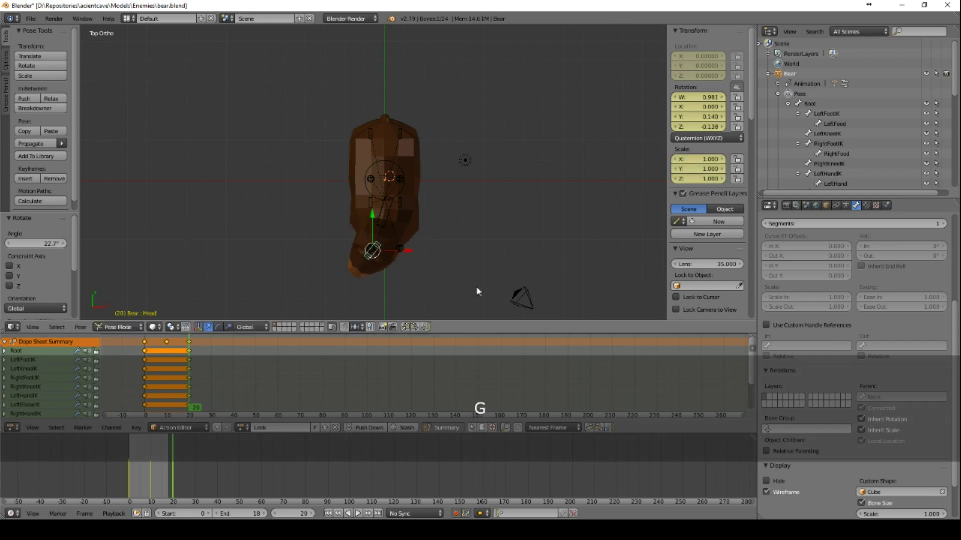
right_click(485, 271)
- At frame 30, reset all bones' rotation to rest
left_click_drag(190, 382, 212, 381)
key("a")
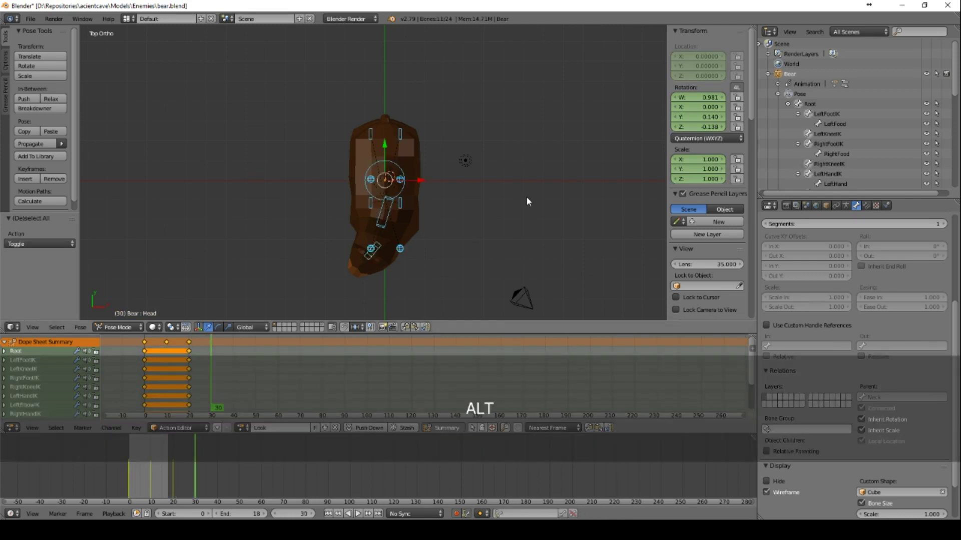
key("alt+r")
middle_click_drag(527, 201, 479, 125)
left_click_drag(209, 377, 167, 377)
scroll(194, 385, "down", 1)
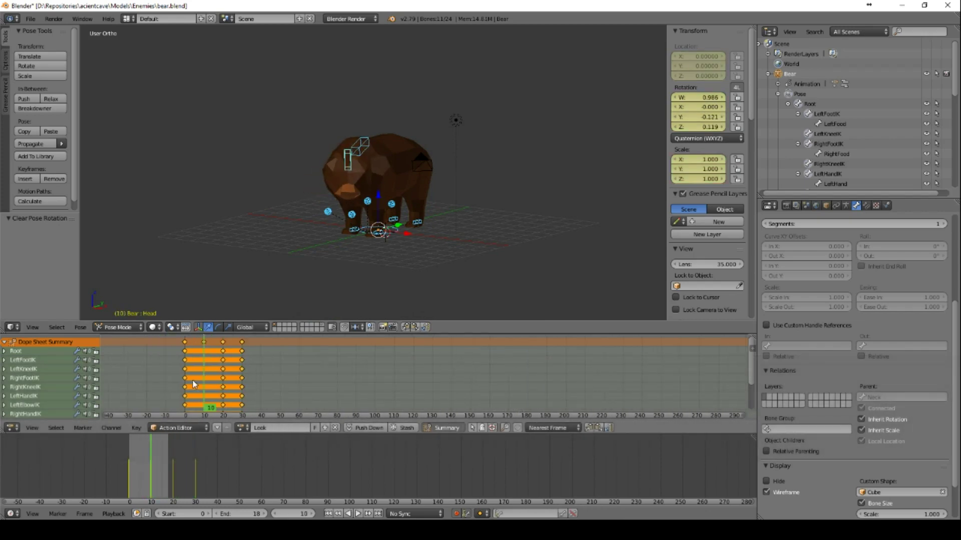
scroll(193, 380, "up", 2)
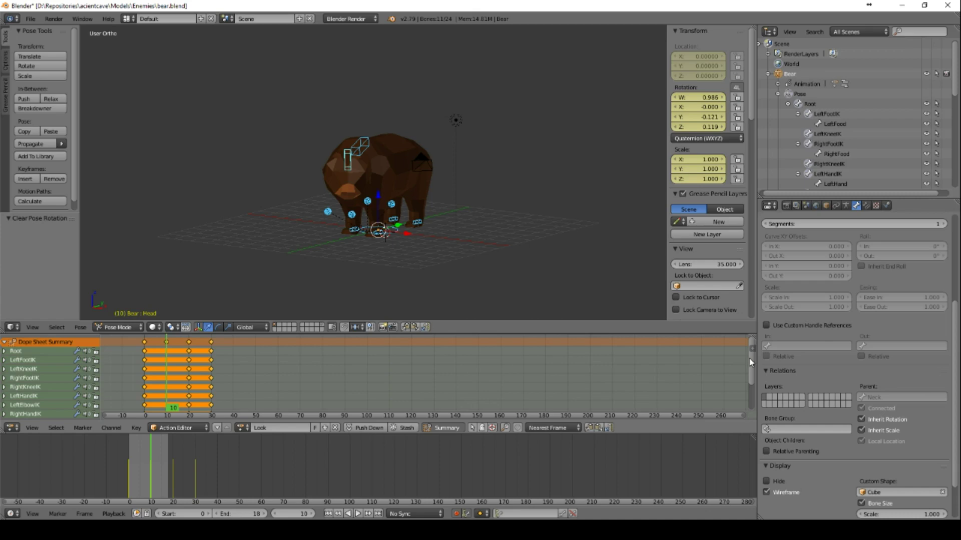
- Delete the Root and limb IK channels from the Look action, leaving only Neck and Head
left_click_drag(749, 358, 751, 389)
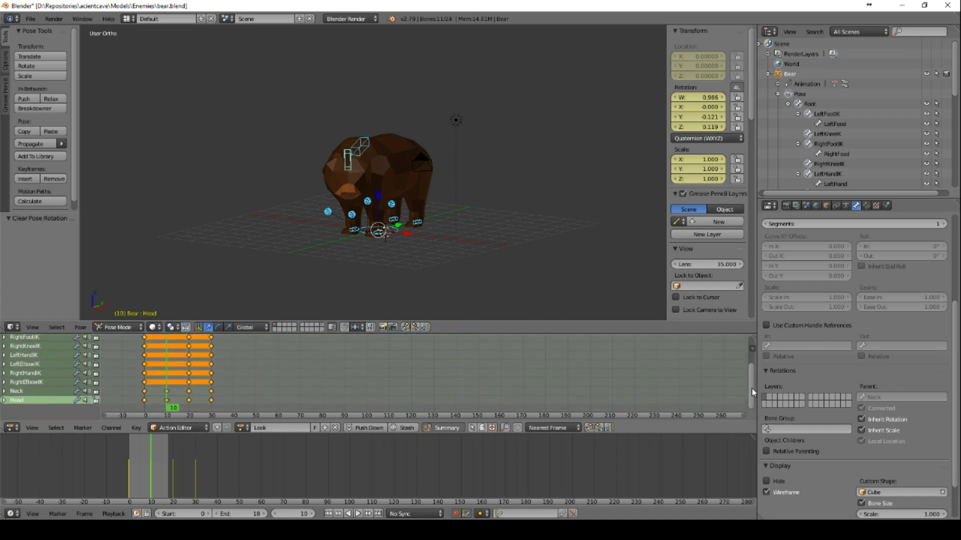
scroll(30, 370, "up", 4)
left_click(16, 351)
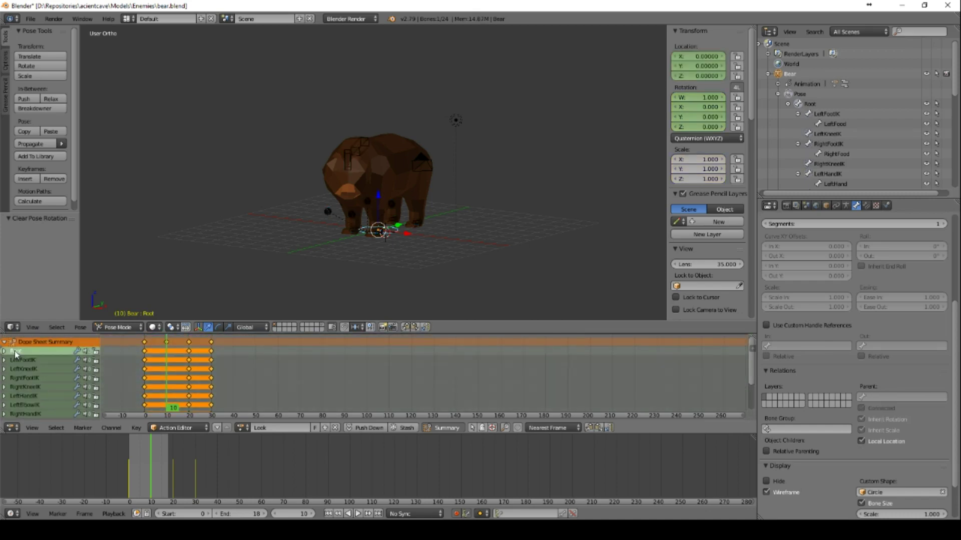
key("Delete")
left_click(19, 351)
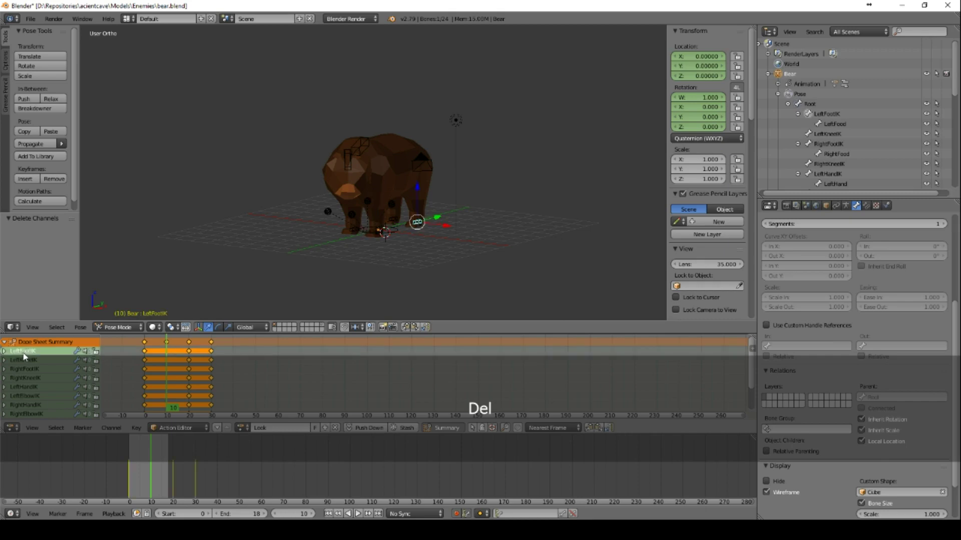
key("Delete")
left_click(24, 354)
key("Delete")
left_click(24, 352)
key("Delete")
left_click(24, 352)
key("Delete")
left_click(24, 352)
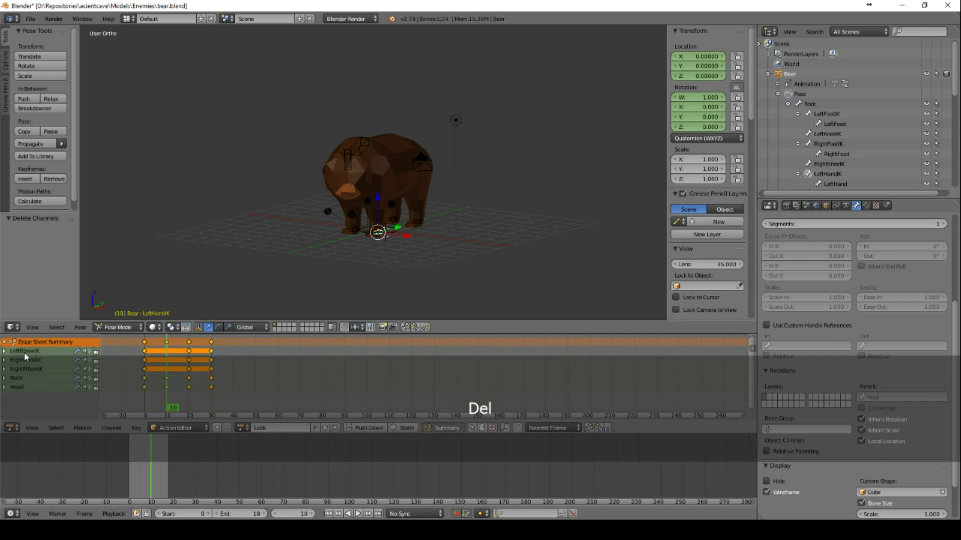
left_click(24, 351)
key("Delete")
left_click(24, 354)
key("Delete")
left_click(24, 353)
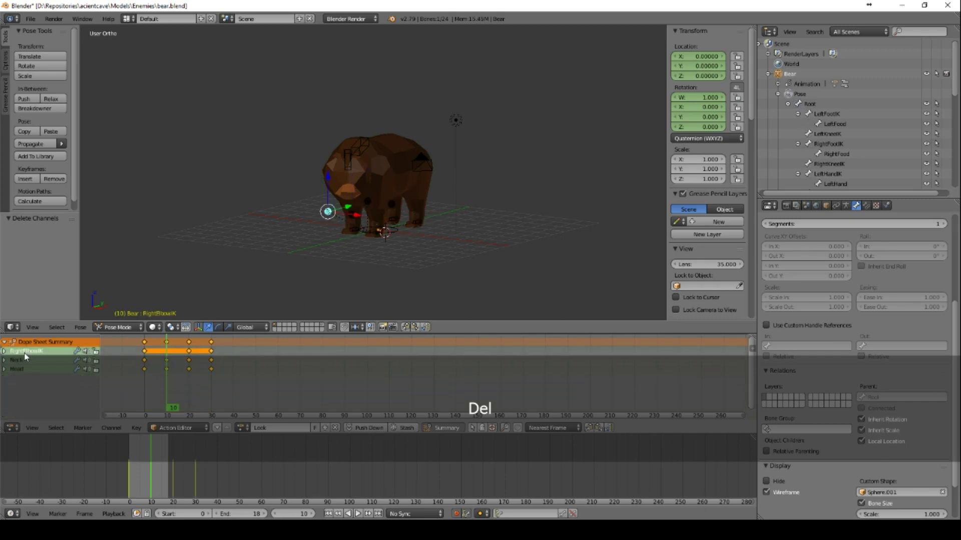
key("Delete")
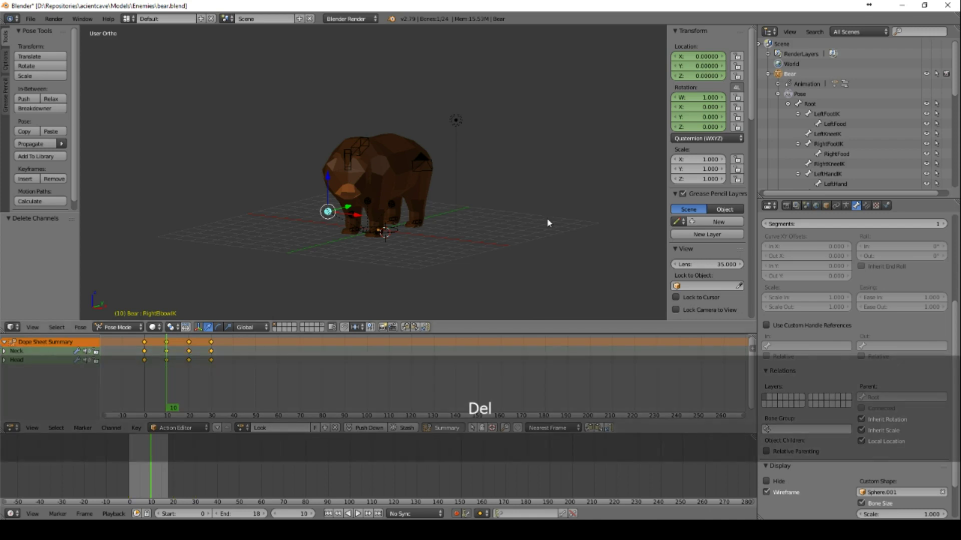
- Play back the trimmed Look animation and return to the start frame
middle_click_drag(483, 200, 470, 225)
key("alt+a")
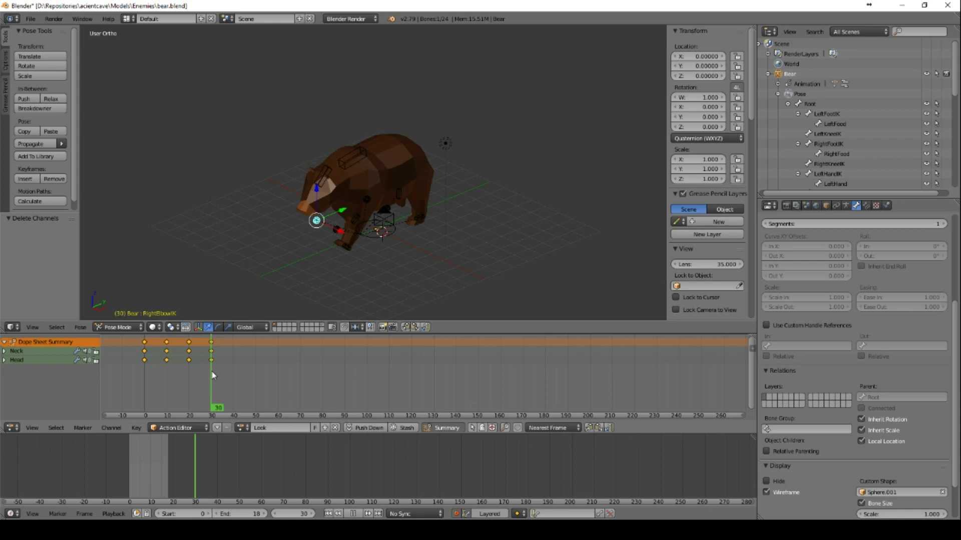
left_click_drag(183, 375, 145, 374)
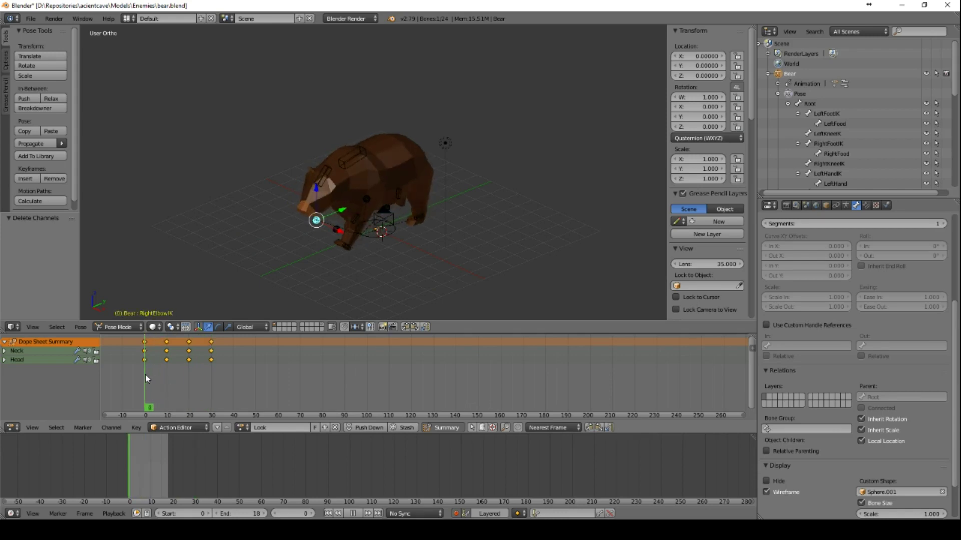
key("alt+a")
- Key all bones at rest rotation on frames 0 and 30, then replay to check
key("a")
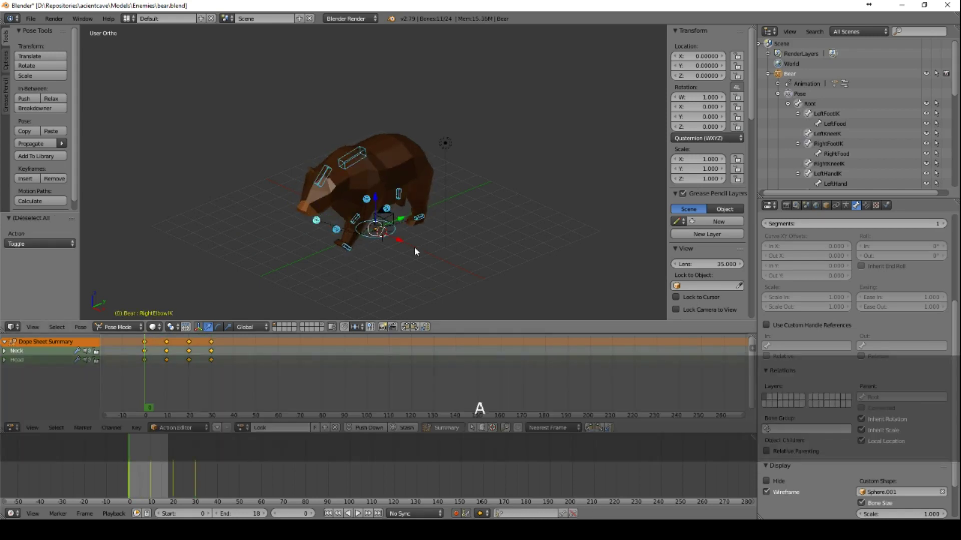
key("alt+r")
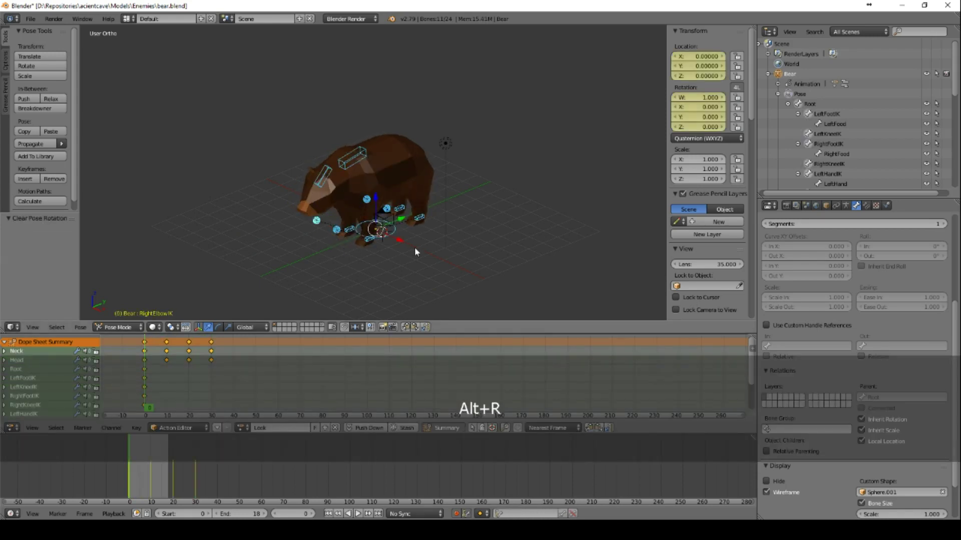
left_click(210, 350)
key("alt+r")
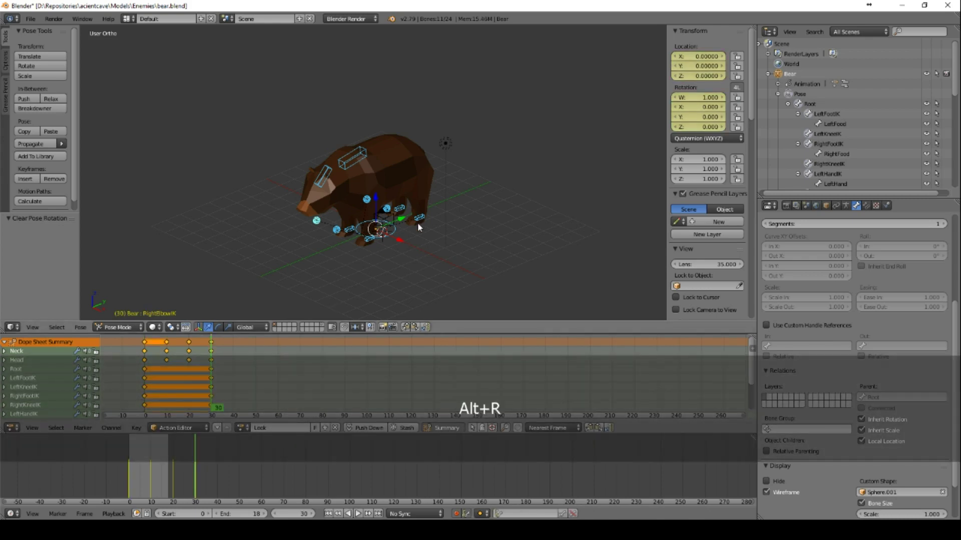
key("alt+a")
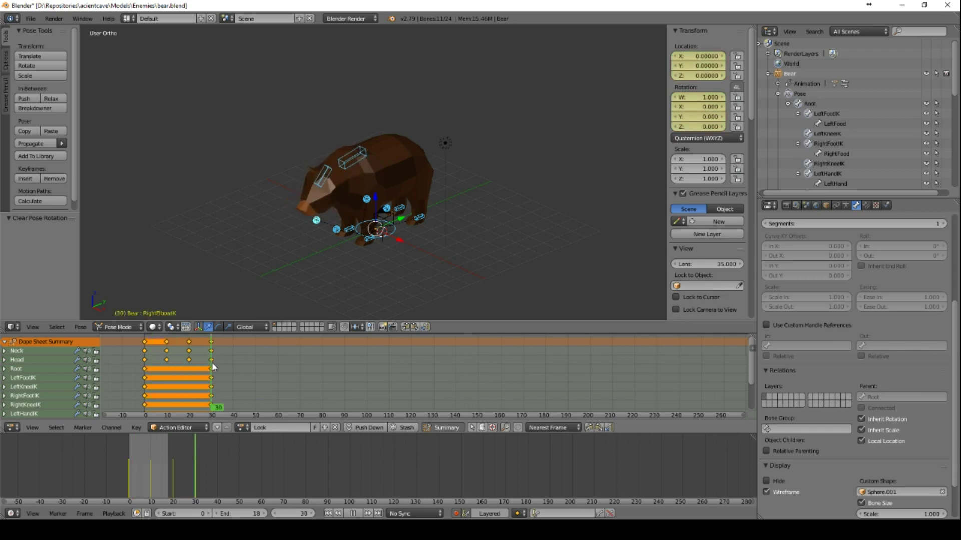
key("alt+a")
- In the NLA editor, push Look down onto a track renamed Look, then return to the Dope Sheet
left_click(11, 428)
left_click(39, 373)
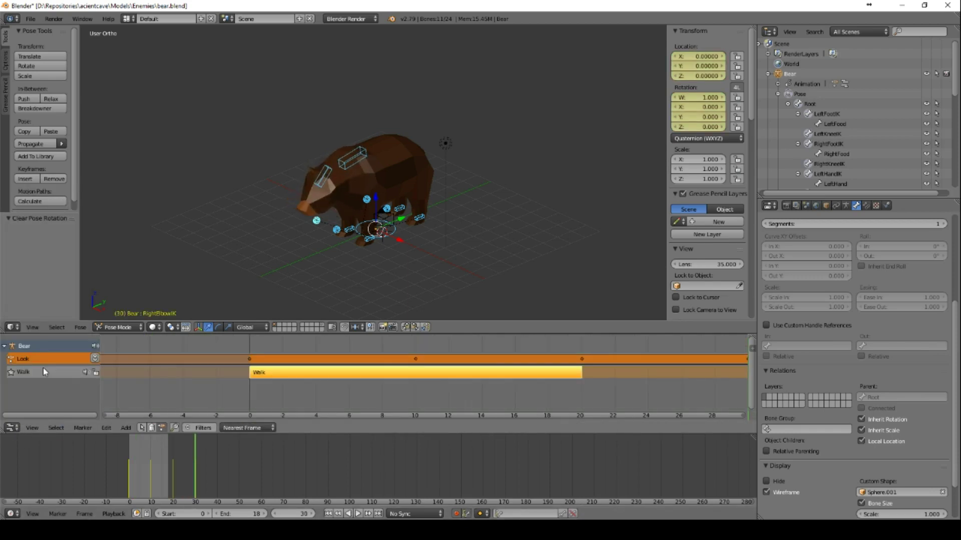
left_click(94, 359)
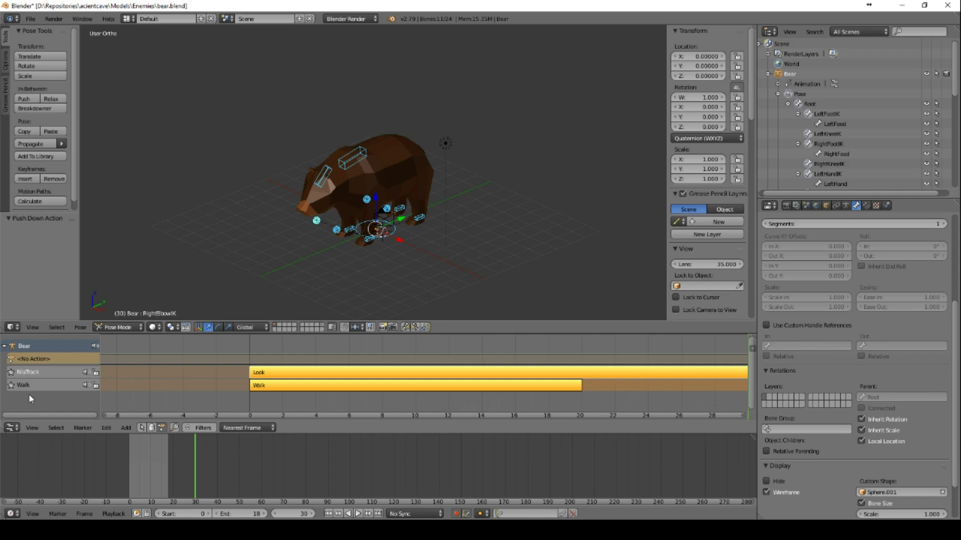
double_click(27, 373)
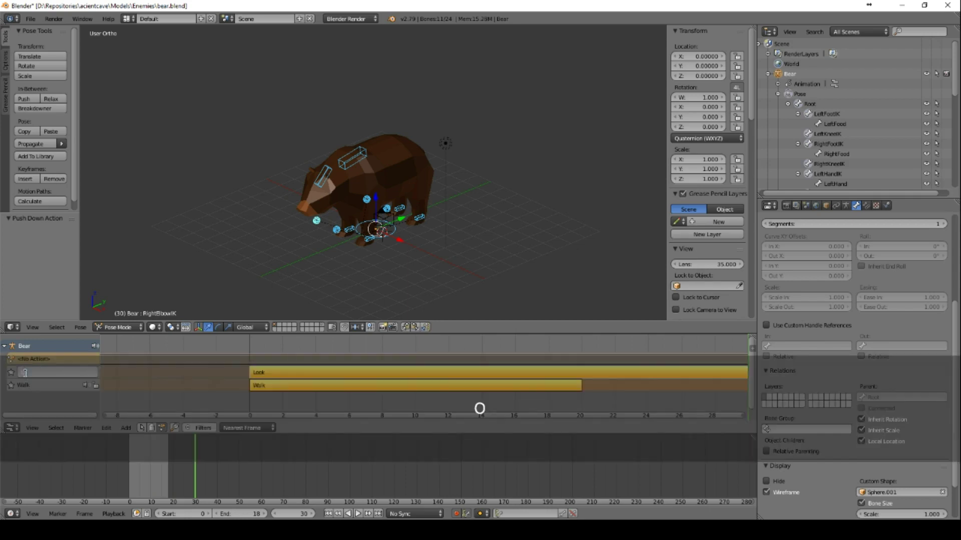
type("K")
key("Return")
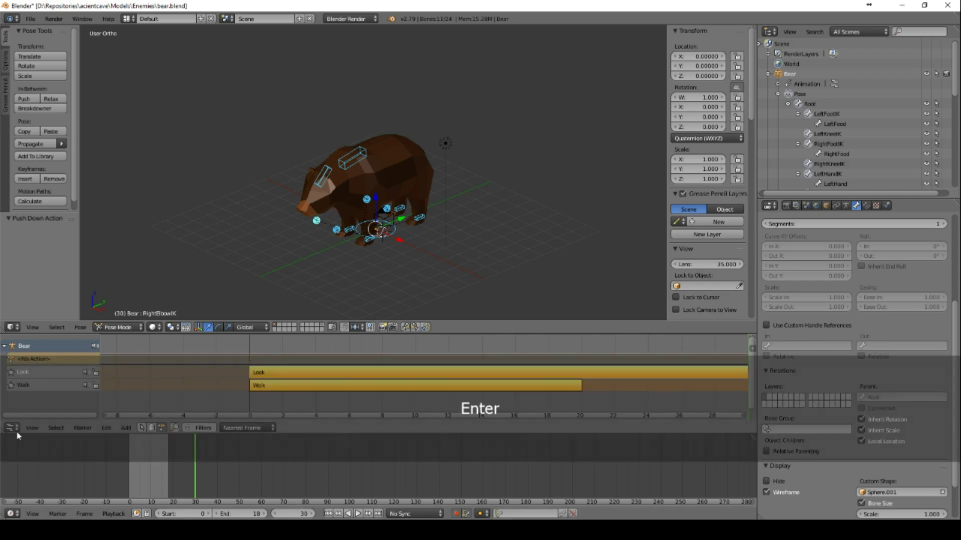
left_click(11, 428)
left_click(35, 378)
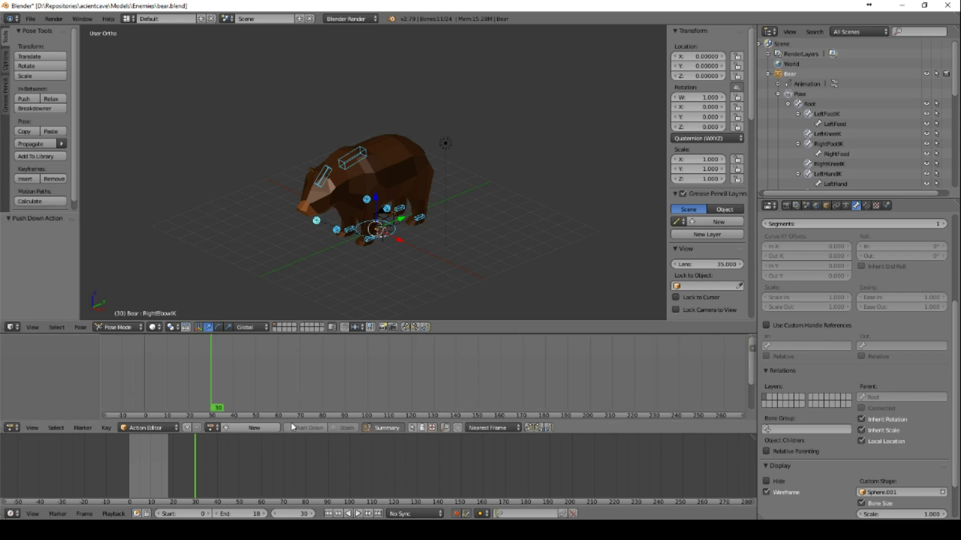
- Reassign the Walk action to the bear and play it back from frame 0
left_click(210, 427)
left_click(235, 326)
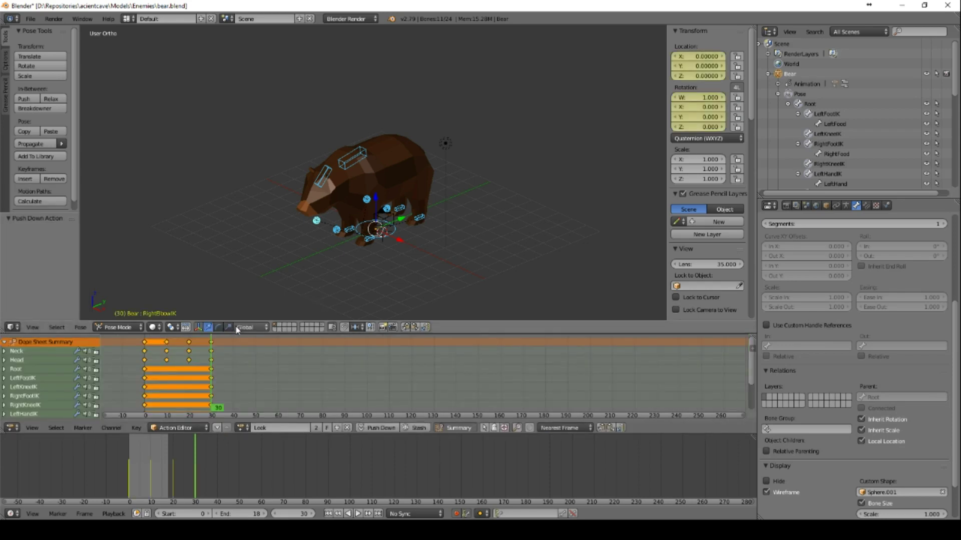
key("shift+Left")
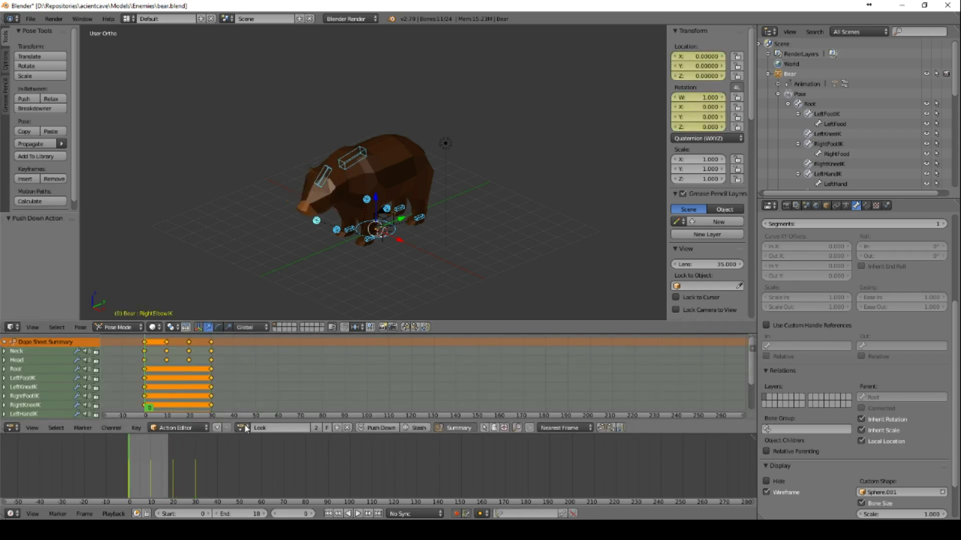
left_click(246, 429)
left_click(243, 336)
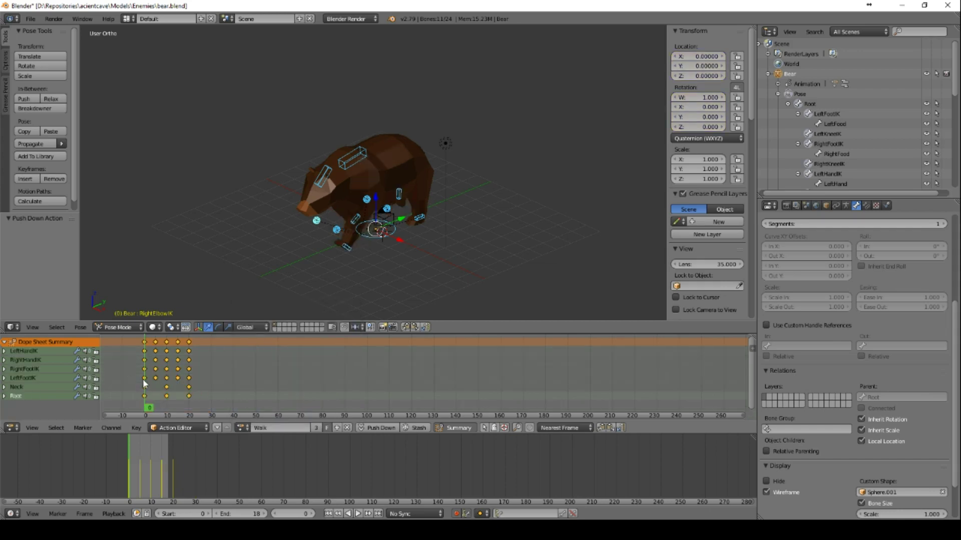
key("alt+a")
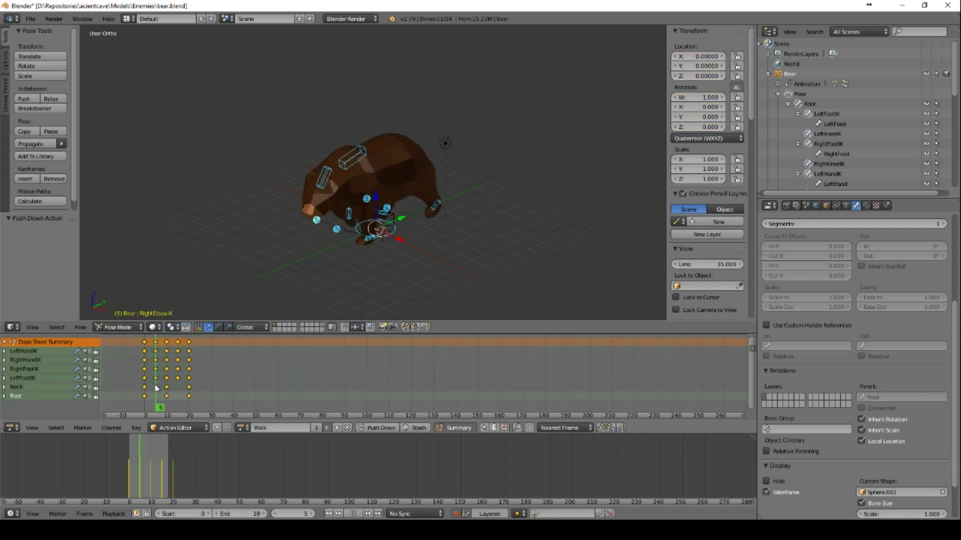
key("alt+a")
- Save over bear.blend
key("ctrl+s")
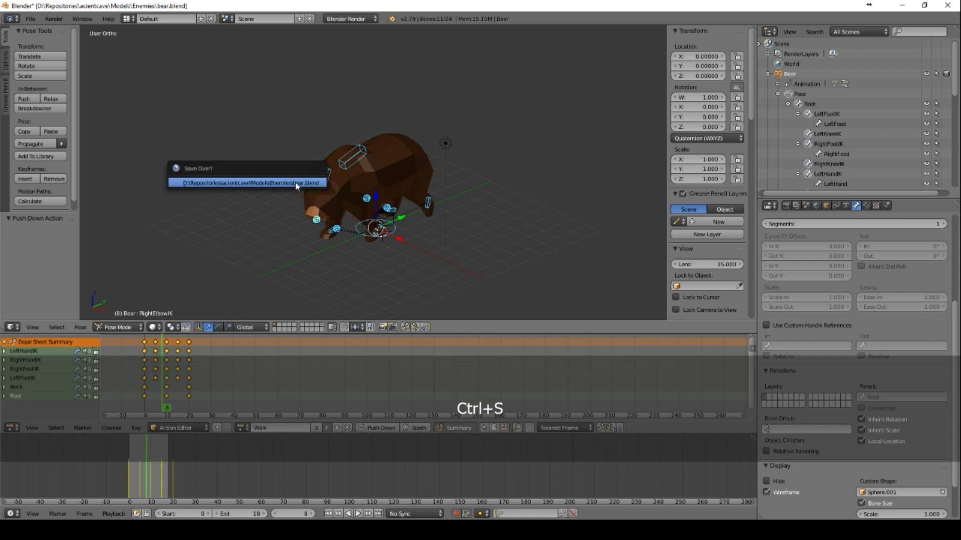
left_click(296, 184)
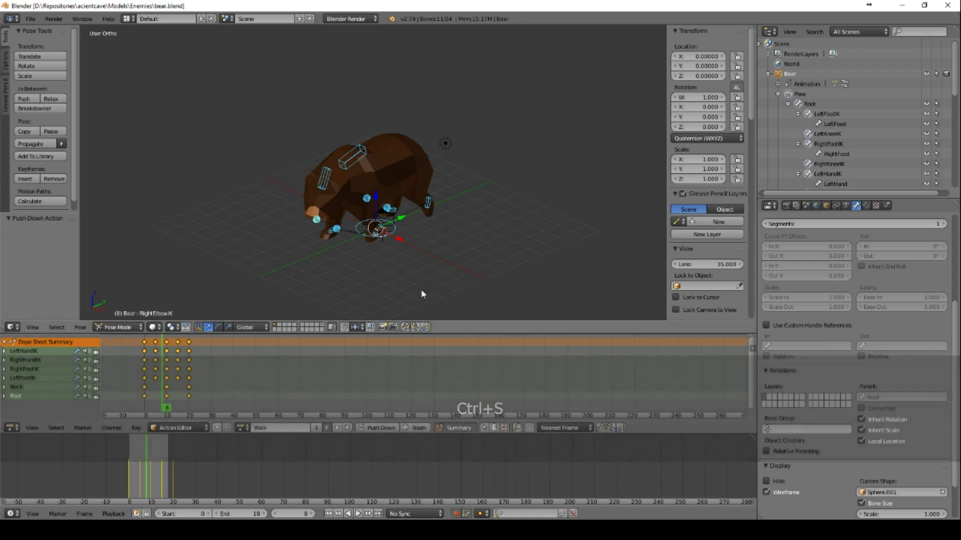
middle_click_drag(422, 294, 491, 250)
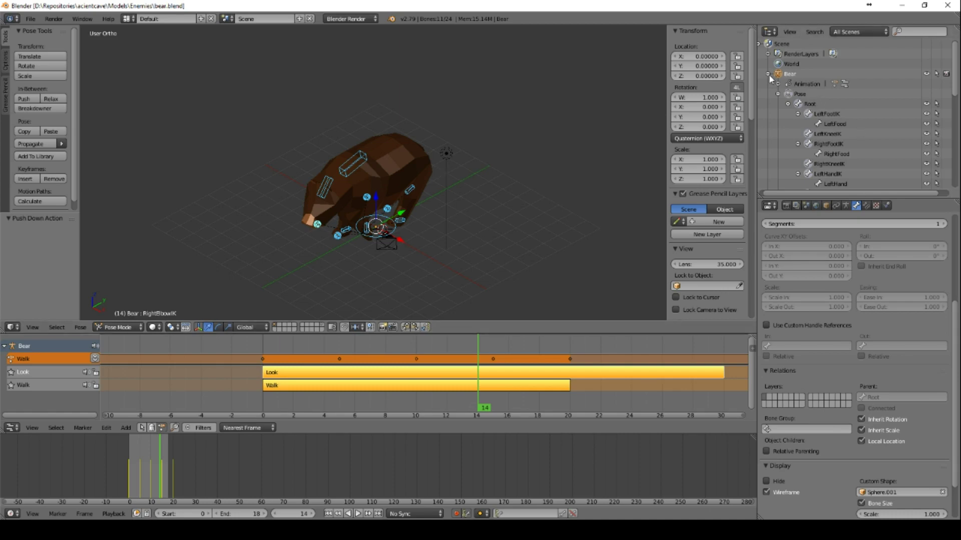
- Collapse the Pose bone hierarchy in the Outliner, select Mesh, then reselect the Bear armature
left_click(779, 95)
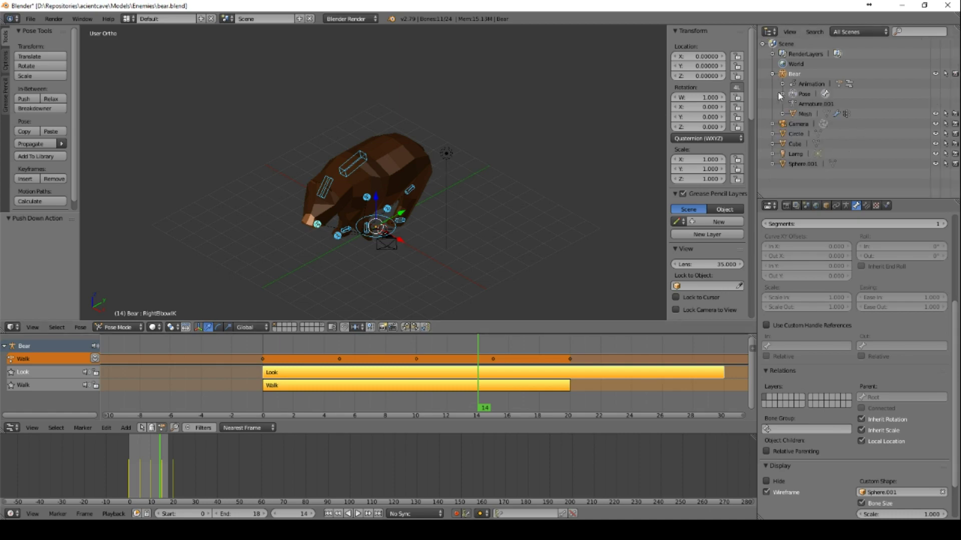
left_click(794, 113)
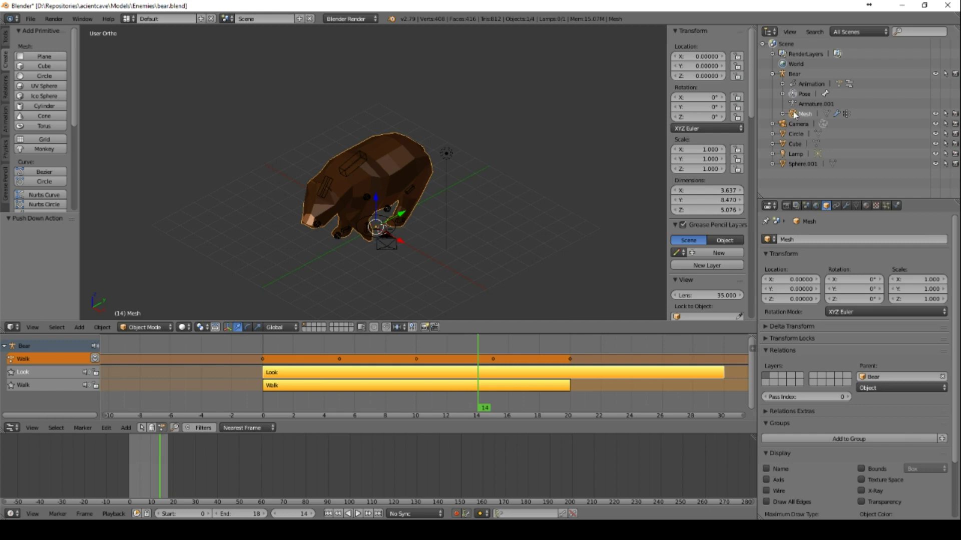
left_click(784, 75)
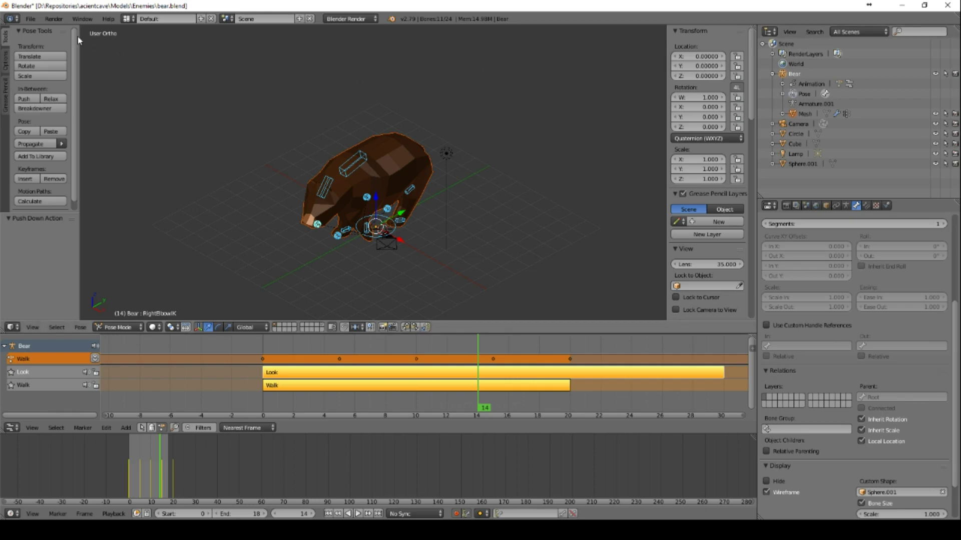
- Start an FBX (.fbx) export from the File menu, targeting bear.fbx
left_click(30, 19)
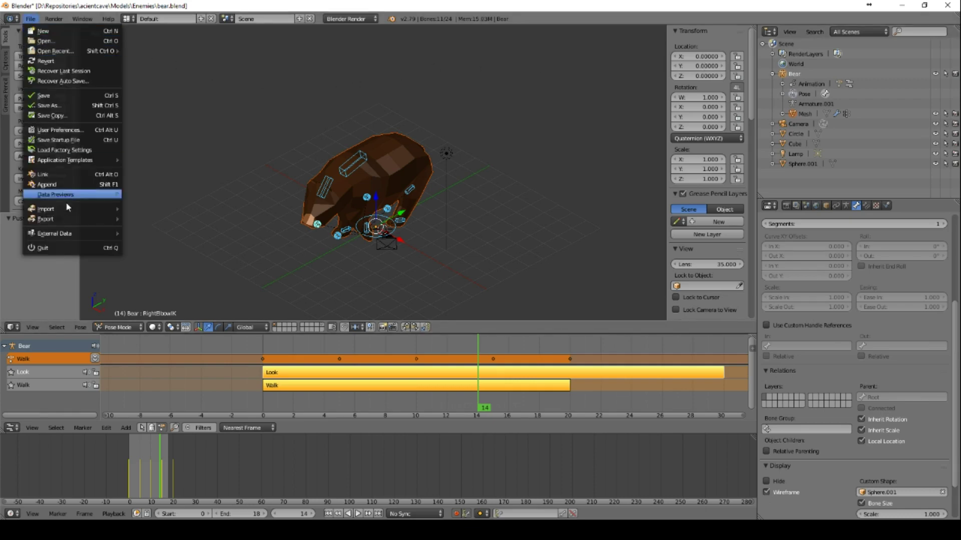
mouse_move(68, 219)
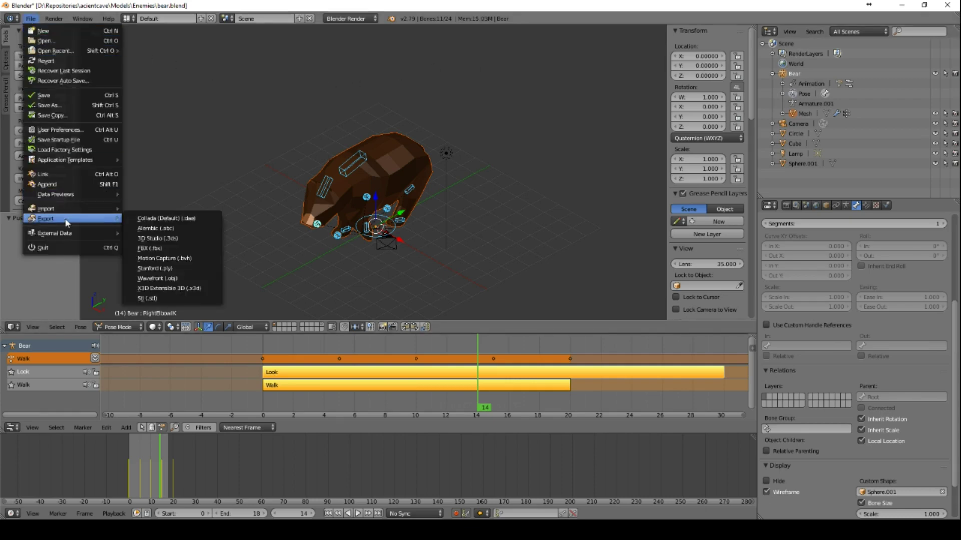
left_click(195, 252)
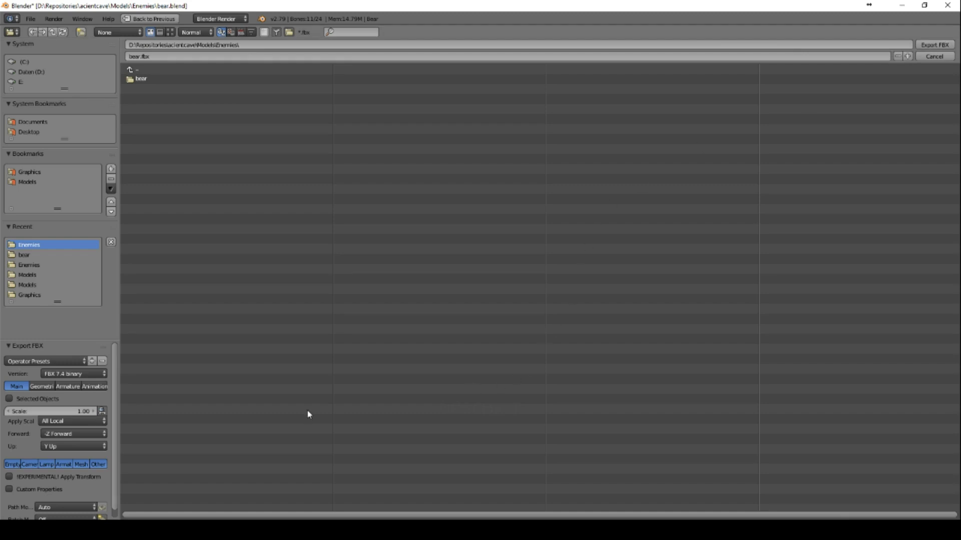
- Review the armature, animation and main FBX options and enable All Actions
left_click(76, 388)
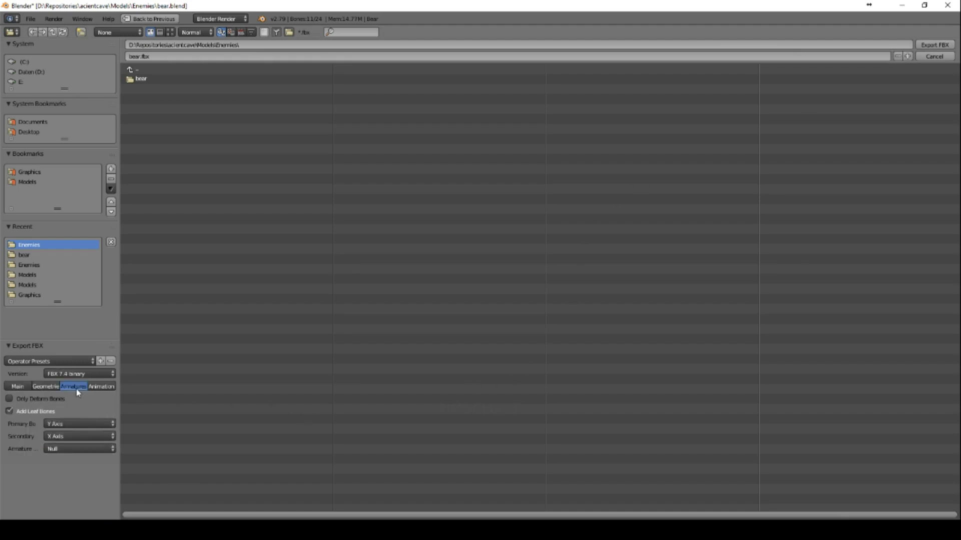
left_click(104, 389)
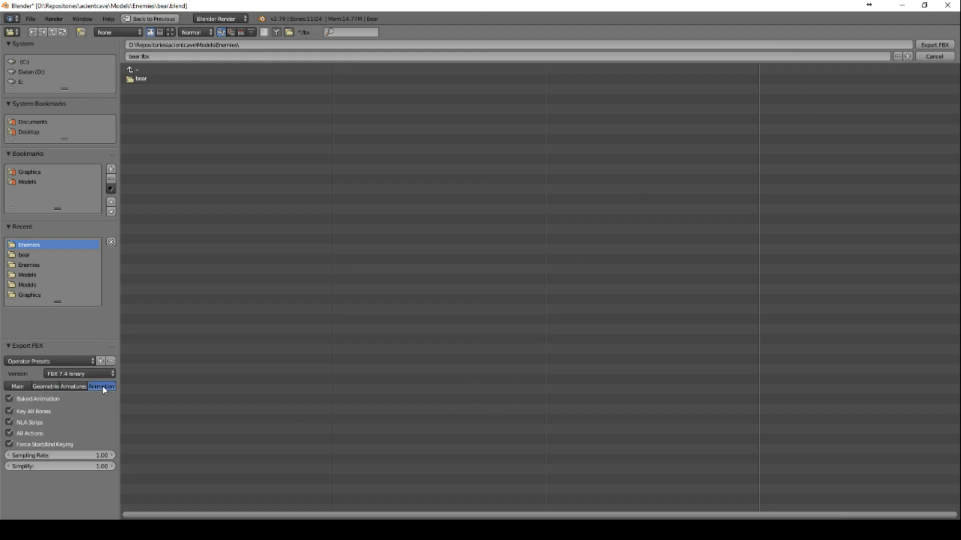
left_click(16, 386)
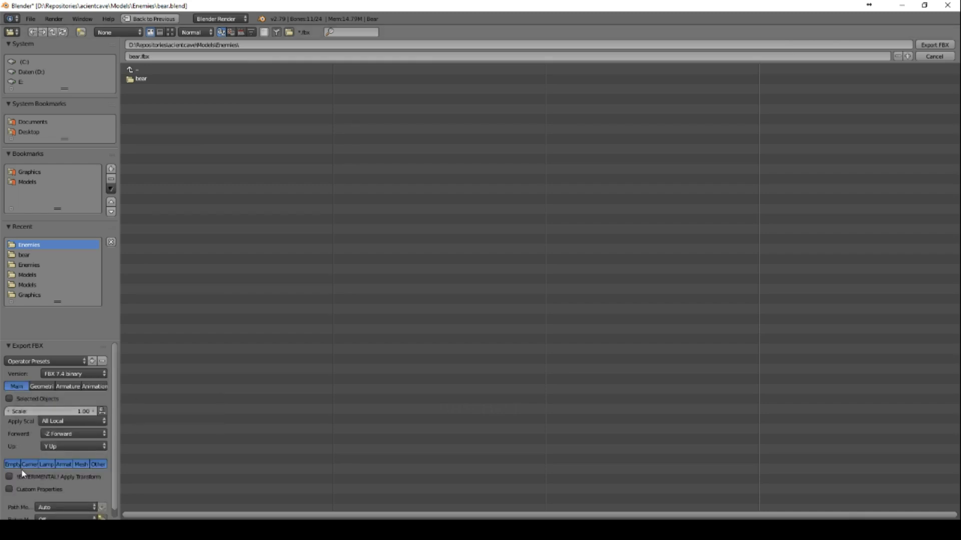
left_click(94, 387)
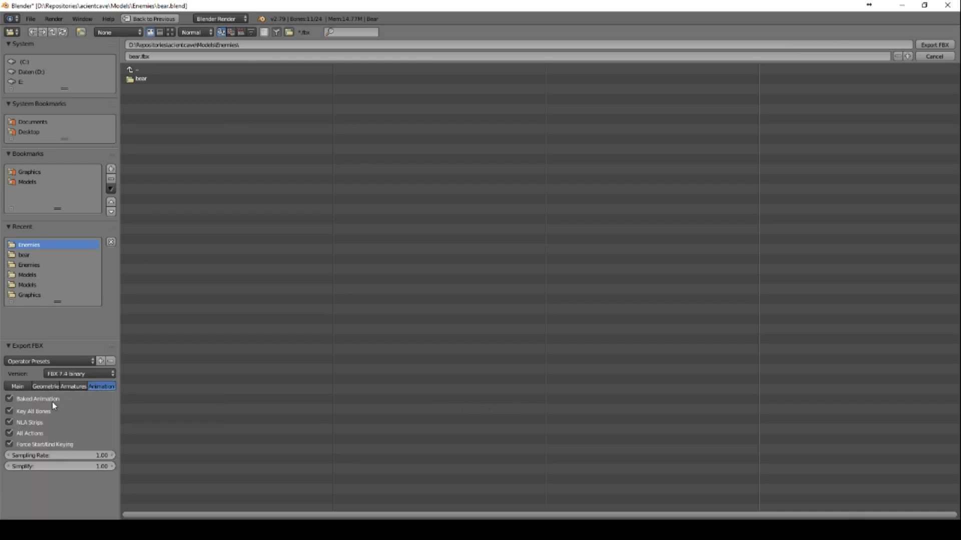
left_click(10, 433)
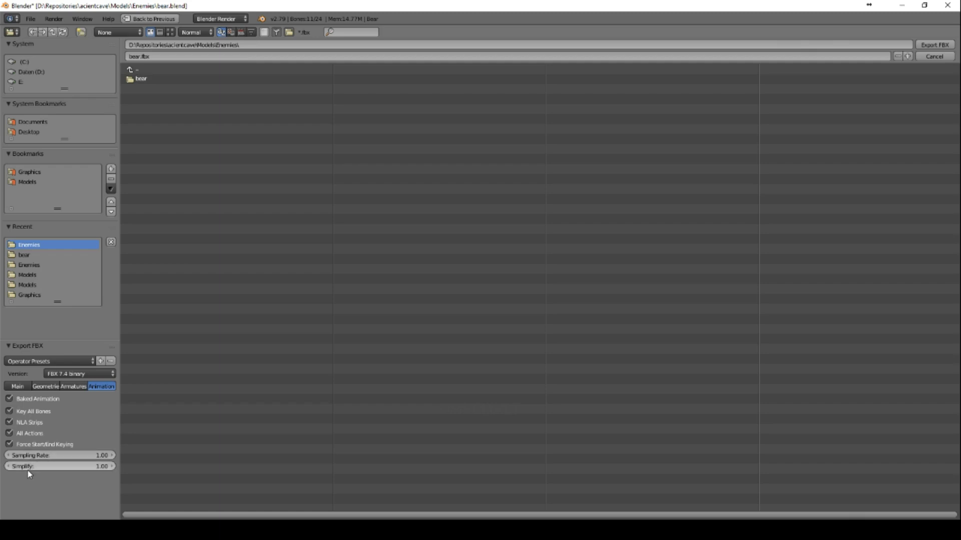
- Check the armature and geometry options, then widen the export settings panel
left_click(75, 386)
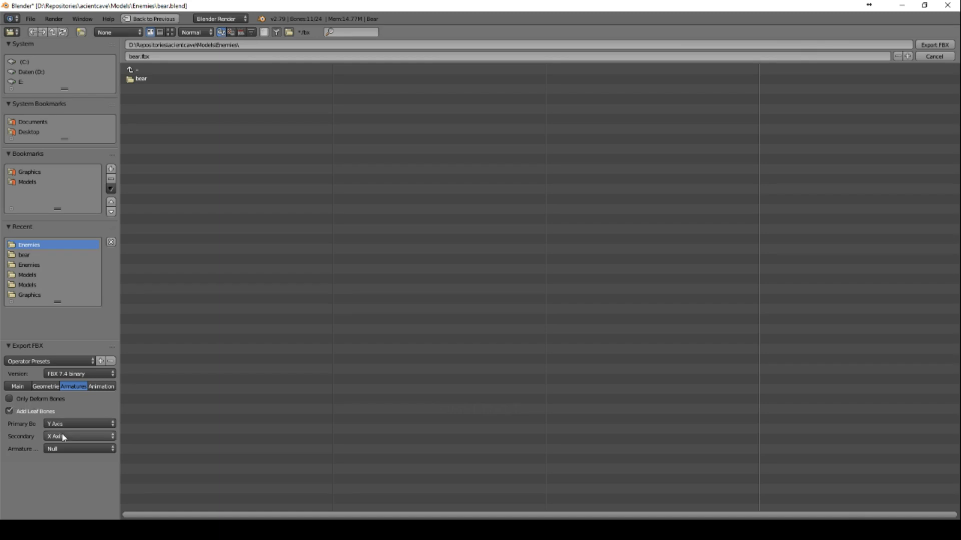
left_click(45, 386)
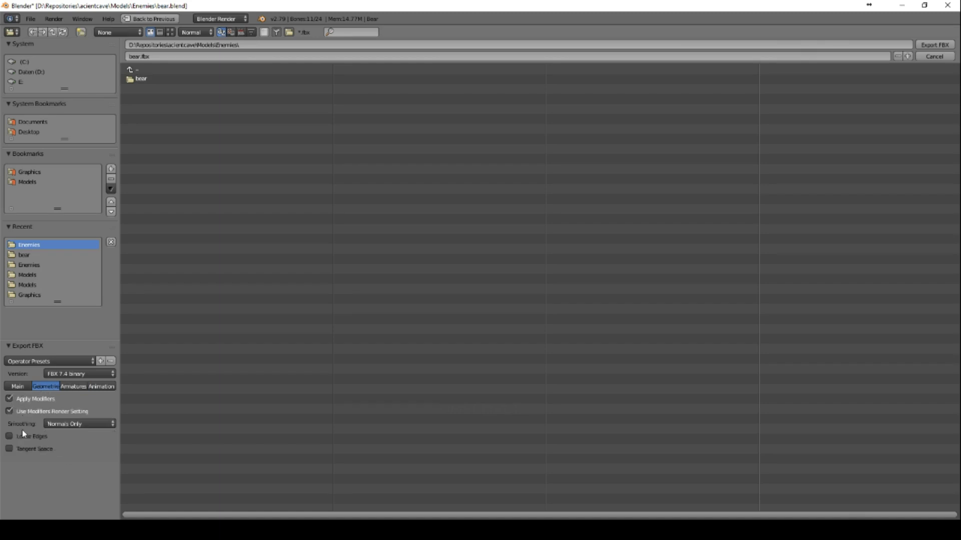
left_click(23, 388)
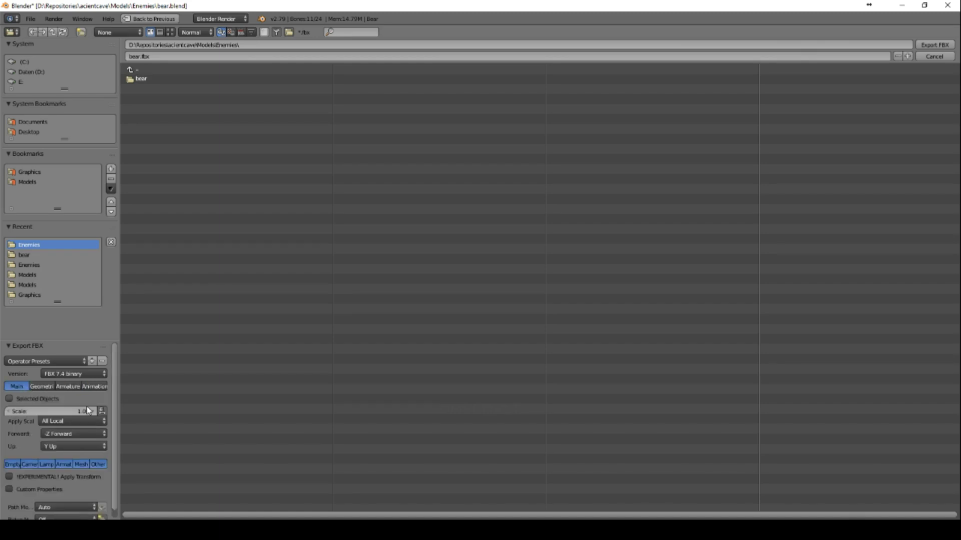
left_click_drag(119, 426, 188, 426)
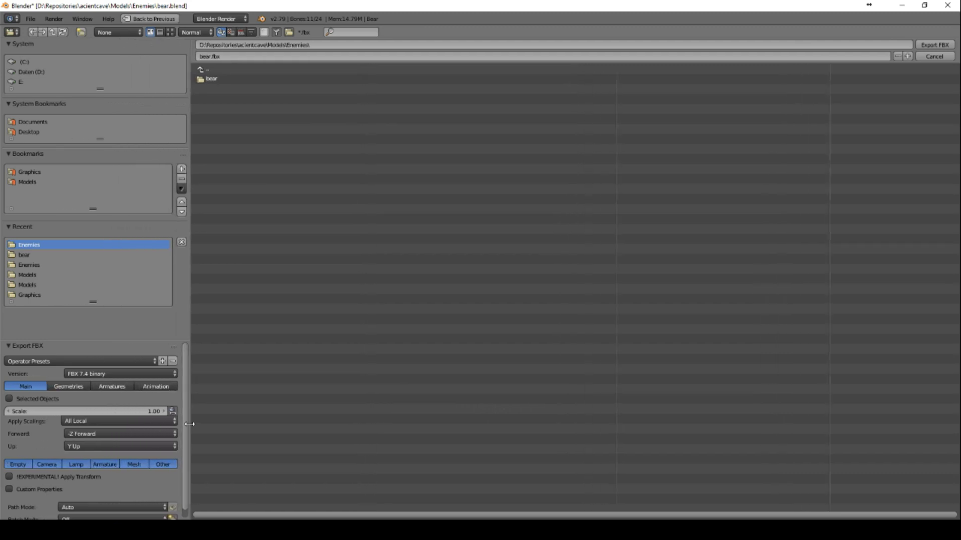
- Limit the FBX export object types to Armature and Mesh only for bear.fbx
scroll(119, 434, "down", 1)
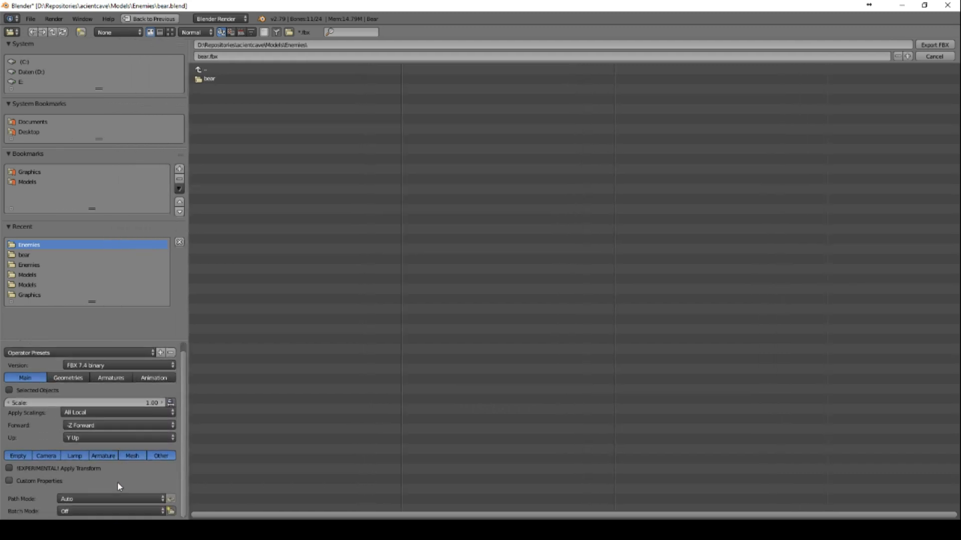
left_click(19, 456)
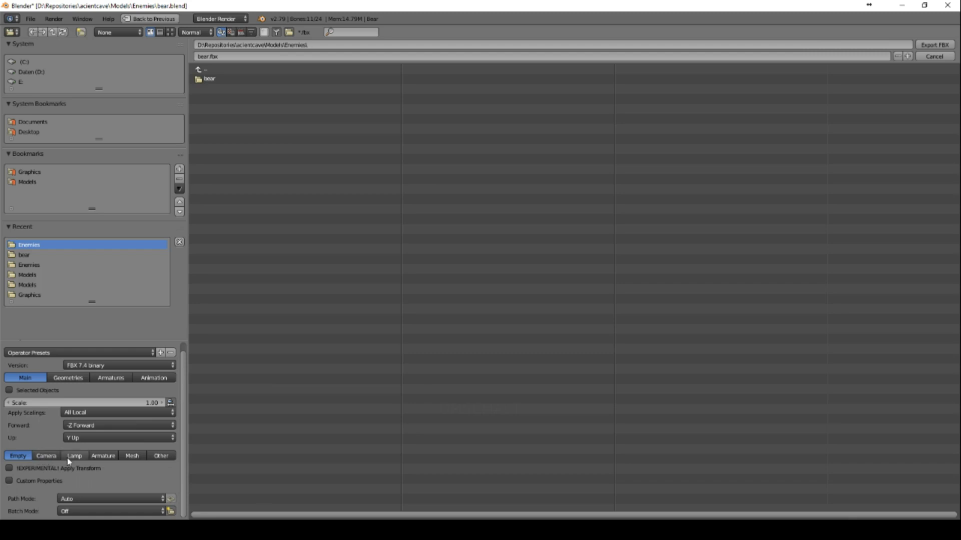
left_click(127, 455)
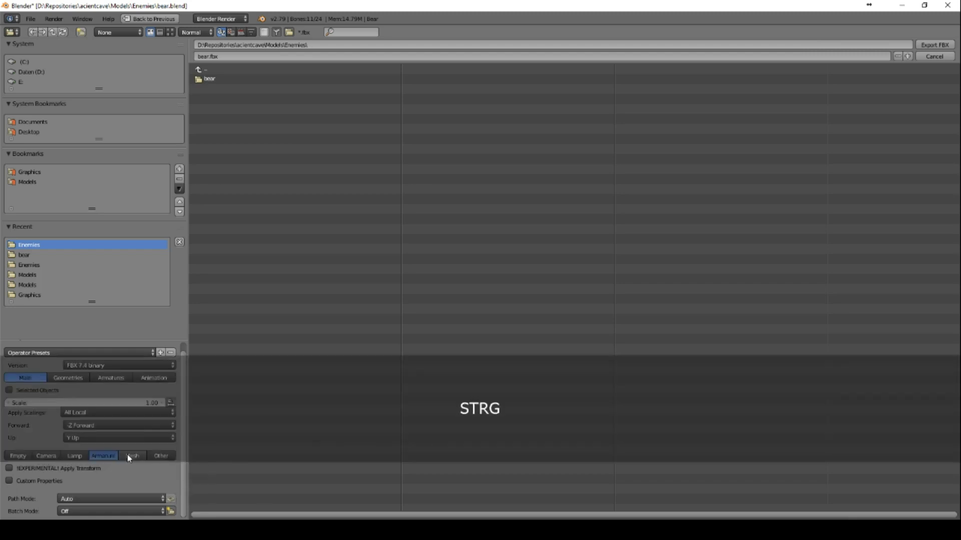
left_click(125, 456, "shift")
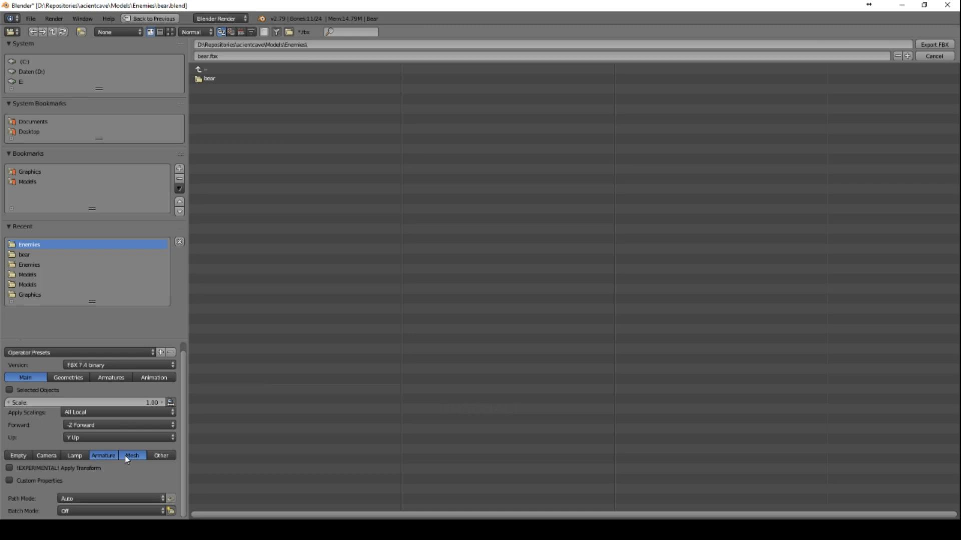
left_click(151, 378, "shift")
left_click(29, 380)
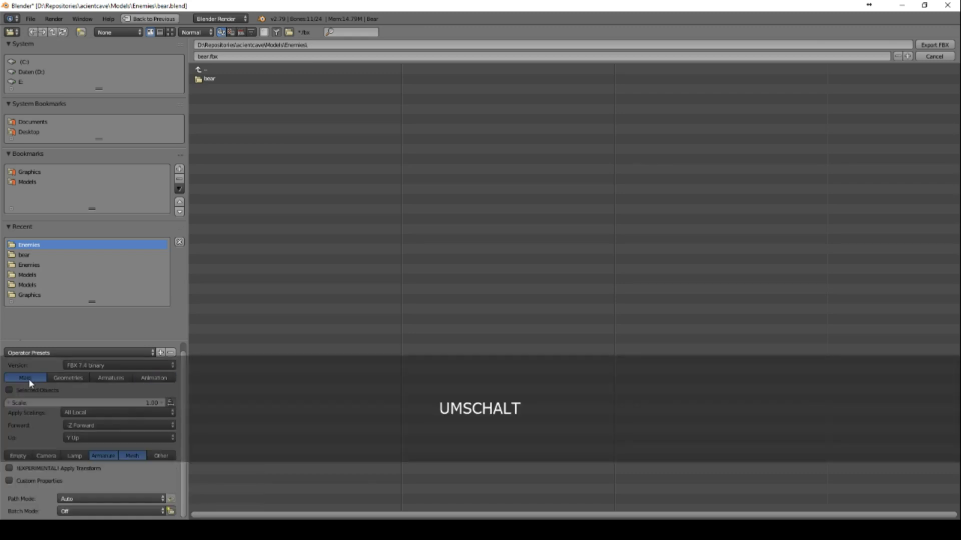
left_click(928, 45)
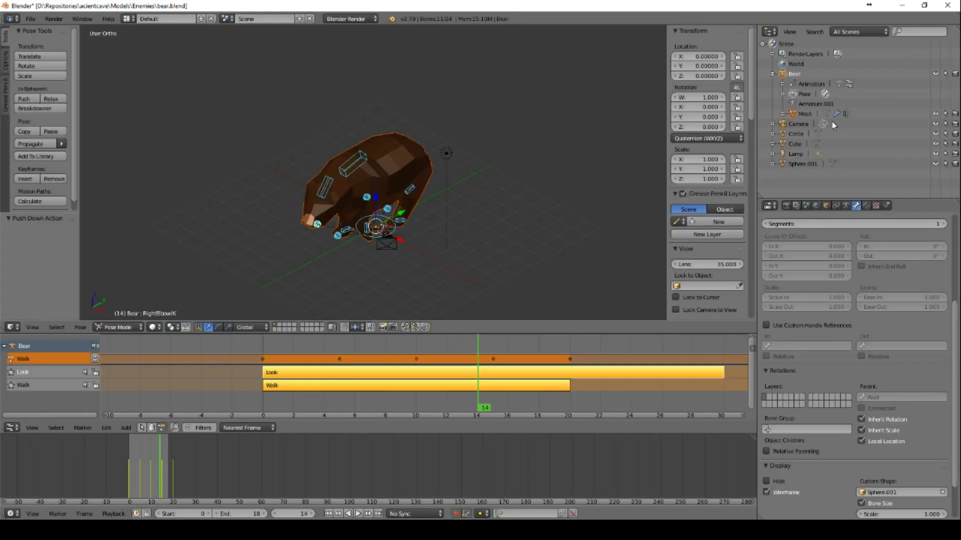
left_click(793, 115)
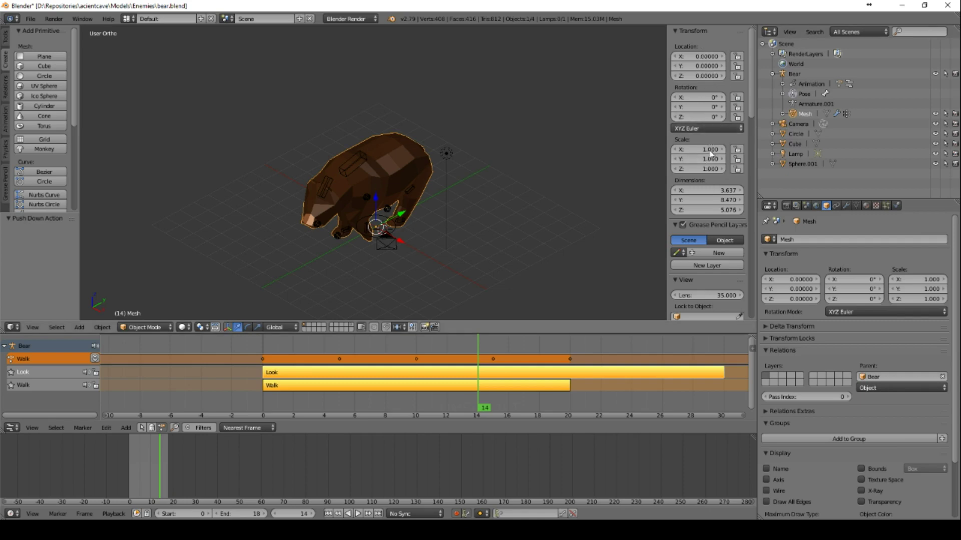
left_click(793, 74)
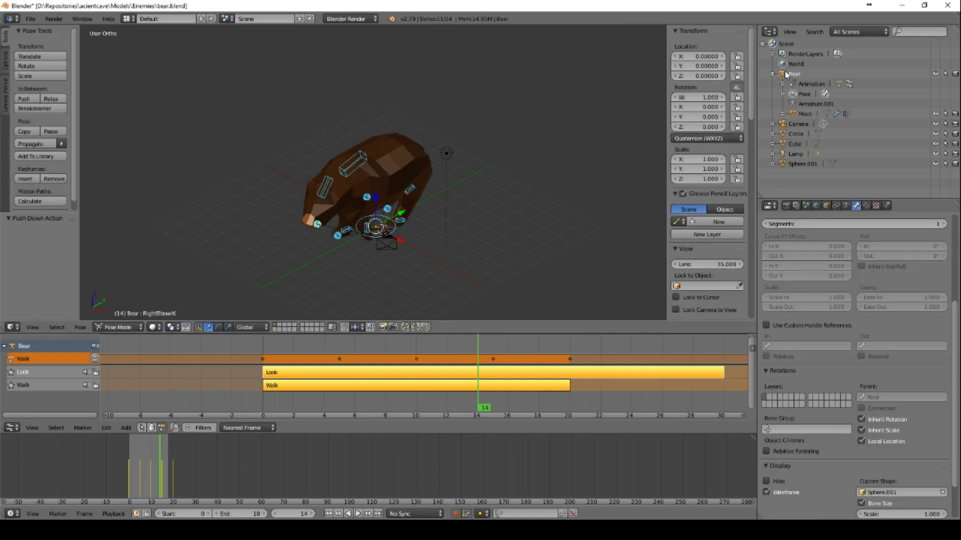